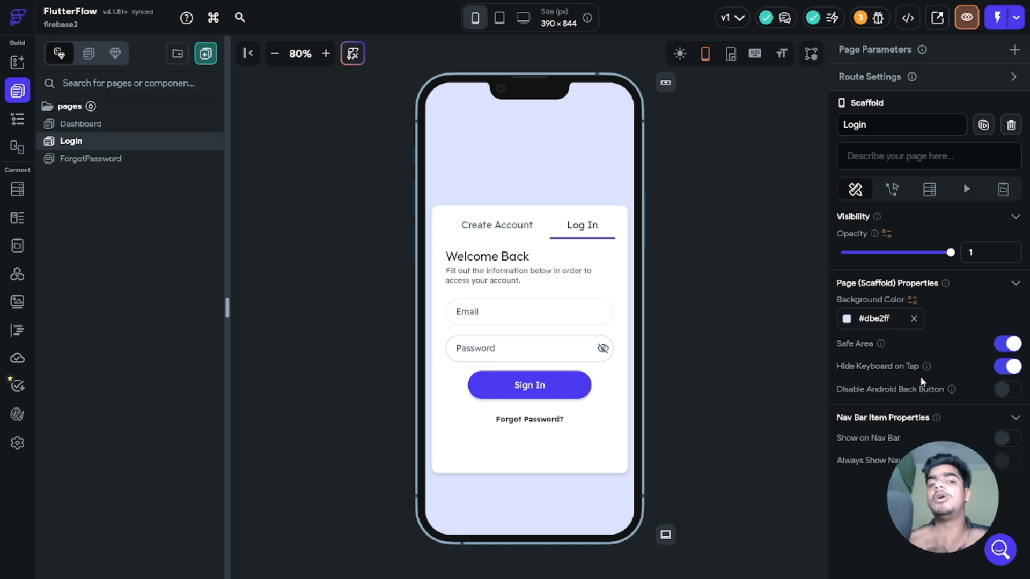
Step: Switch to the Firebase console showing the firebaseflutterflow project overview
key(alt+Tab)
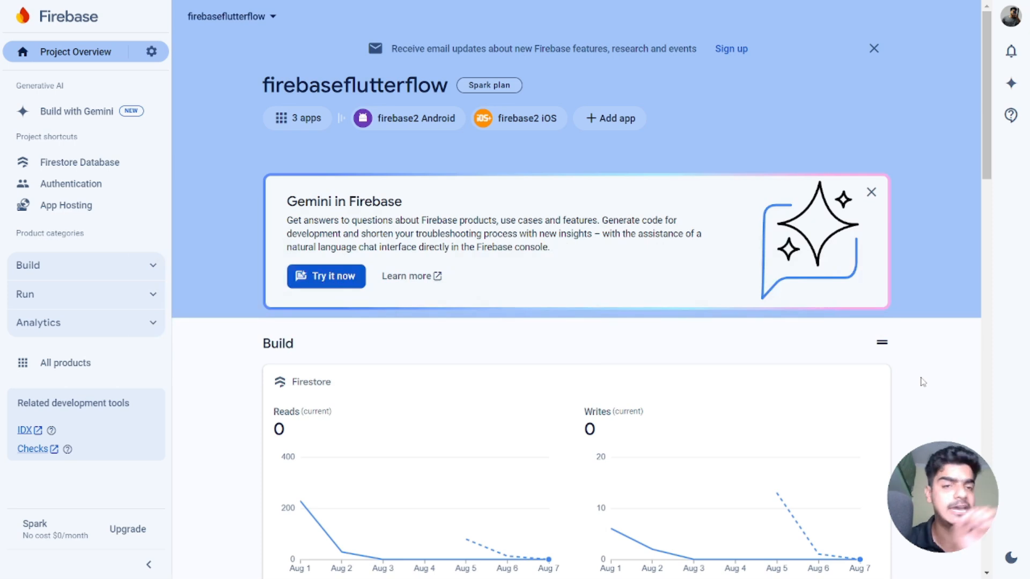
Step: Review the Authentication users and sign-in providers, confirming Email/Password is enabled
click(75, 184)
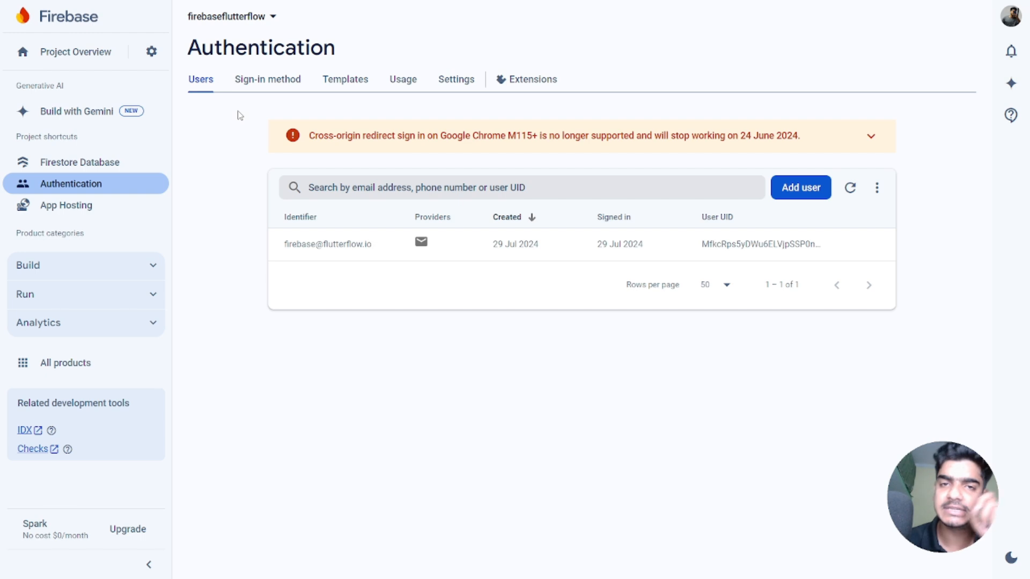
click(268, 82)
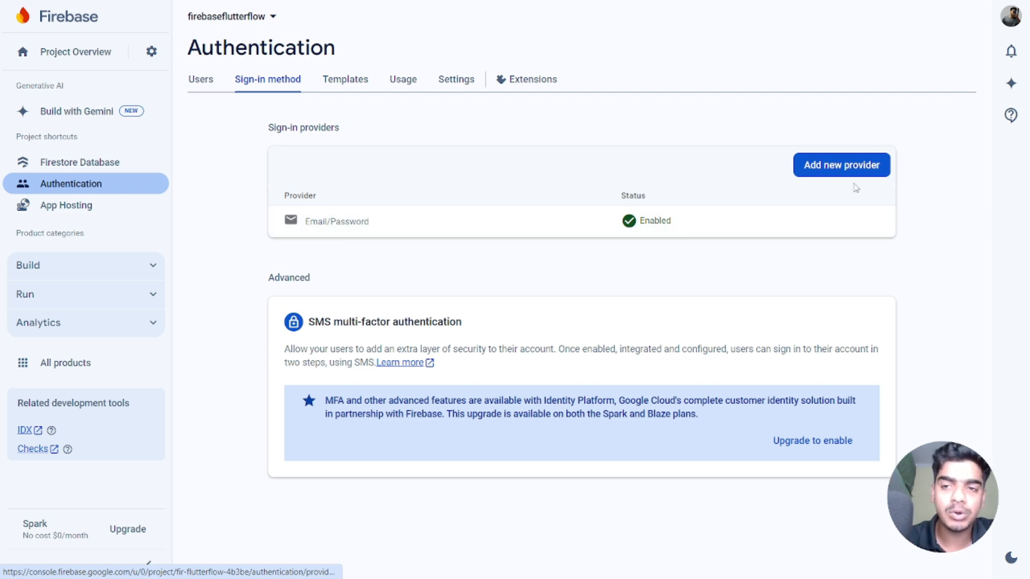
click(842, 166)
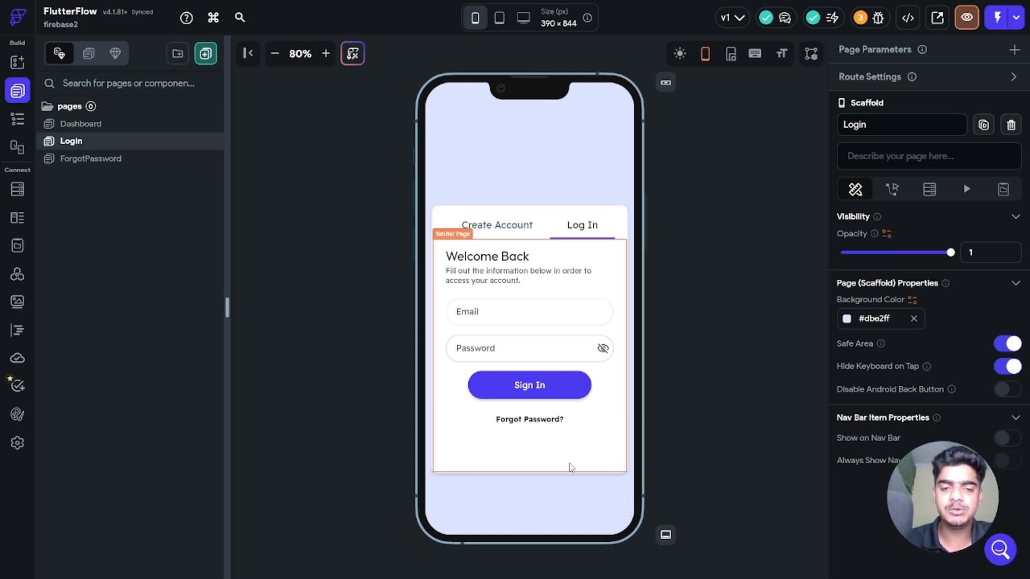
Step: Preview the Create Account and Log In forms, then open the app's Firebase settings
click(500, 228)
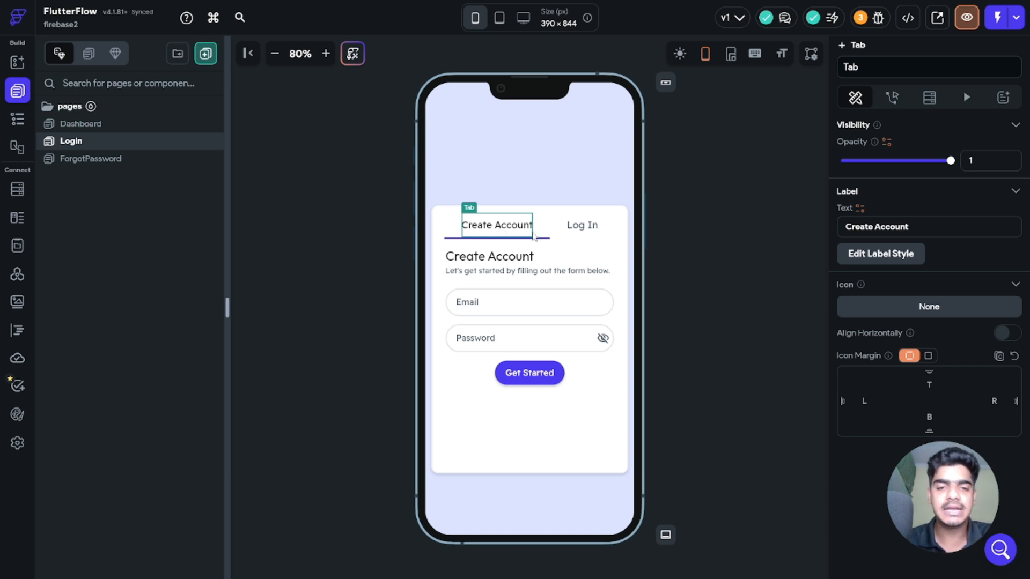
click(582, 225)
click(481, 236)
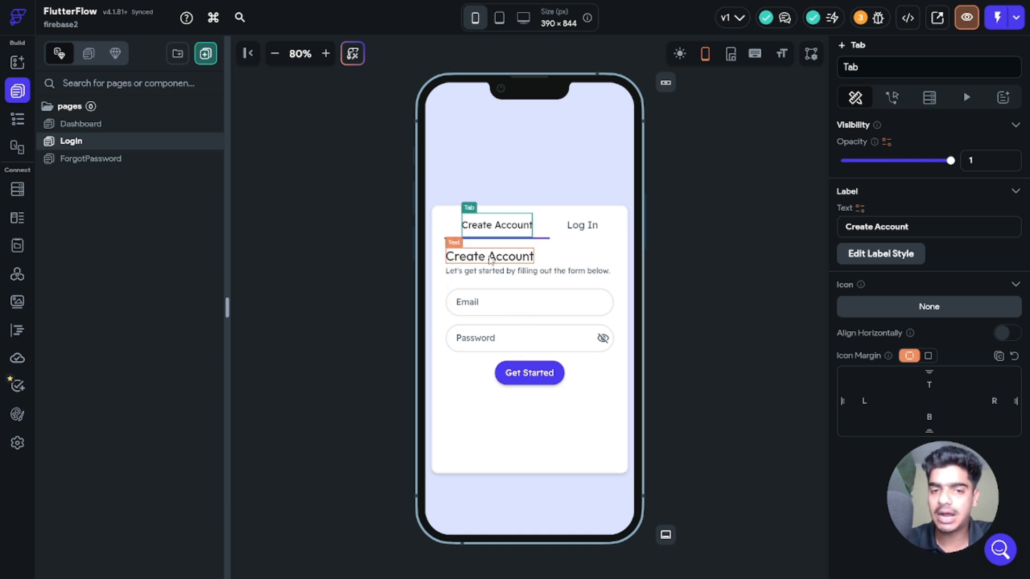
click(587, 223)
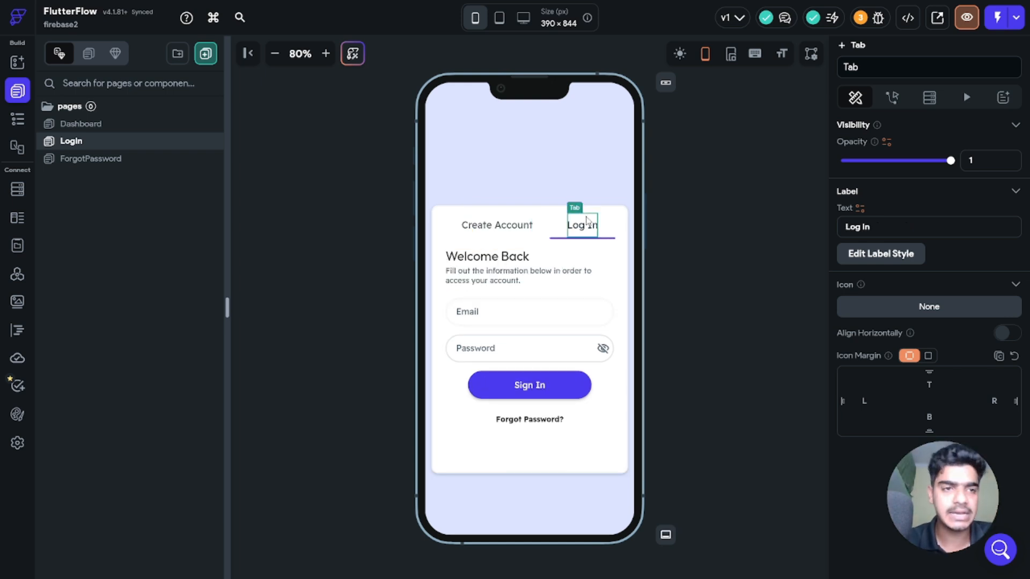
click(17, 442)
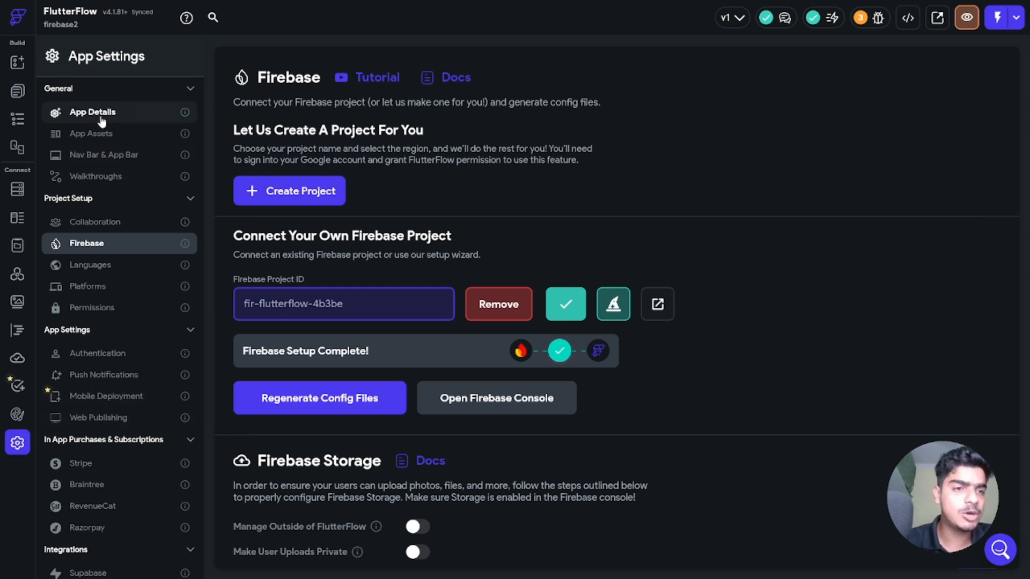
Step: Review the Firebase authentication settings, then view the users collection schema in Firestore
click(103, 353)
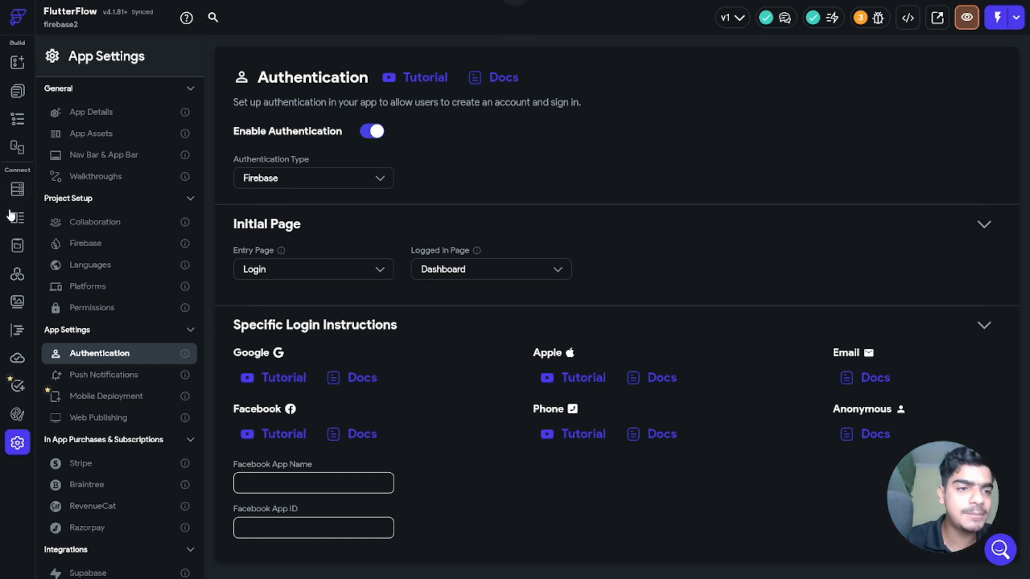
click(19, 194)
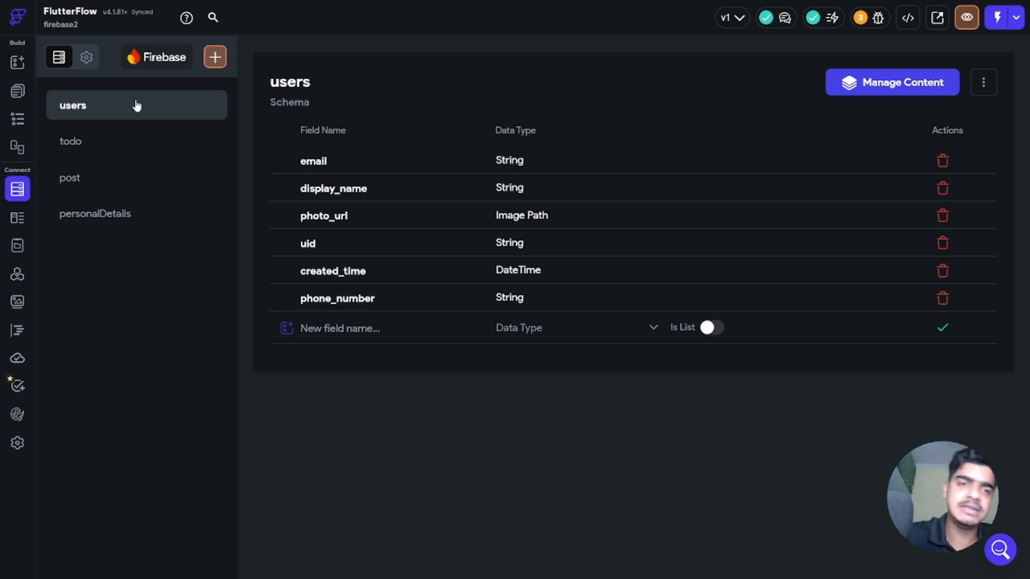
Step: Start a new Firestore collection, cancel it, and go back to the Login page
click(214, 56)
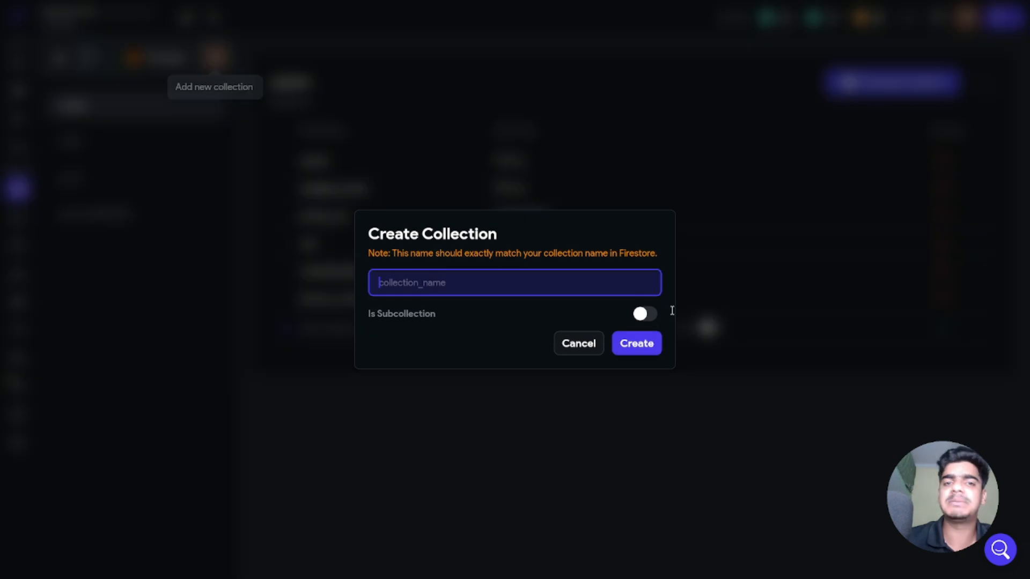
click(562, 344)
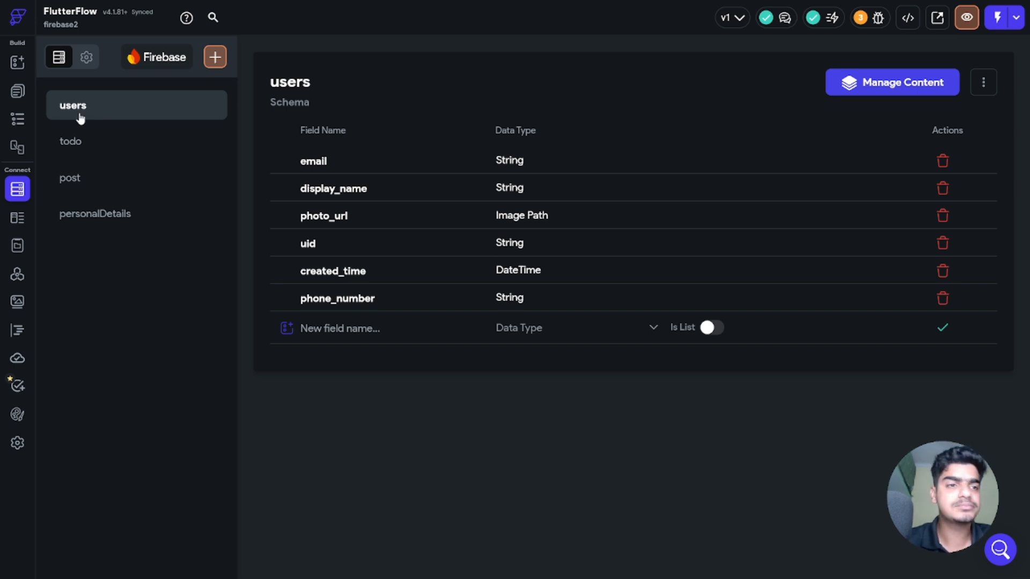
click(17, 92)
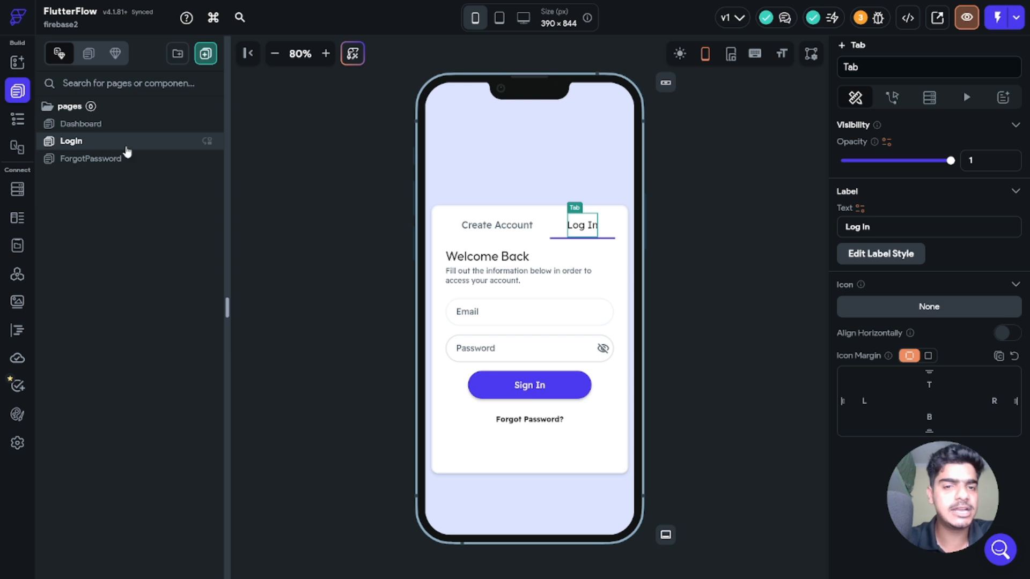
Step: Browse the Dashboard, ForgotPassword and Login pages, then show the Create Account form
click(119, 132)
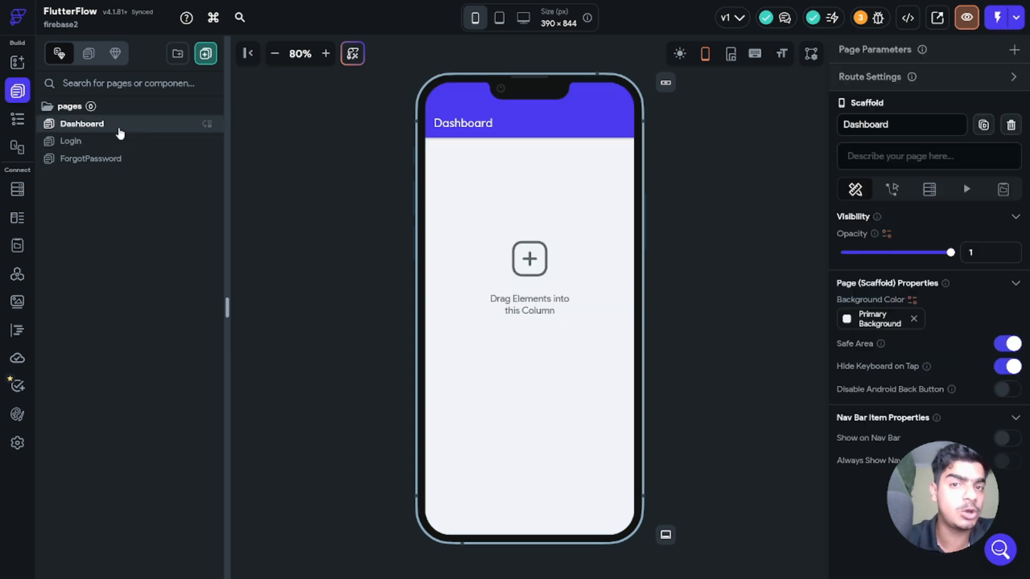
click(119, 163)
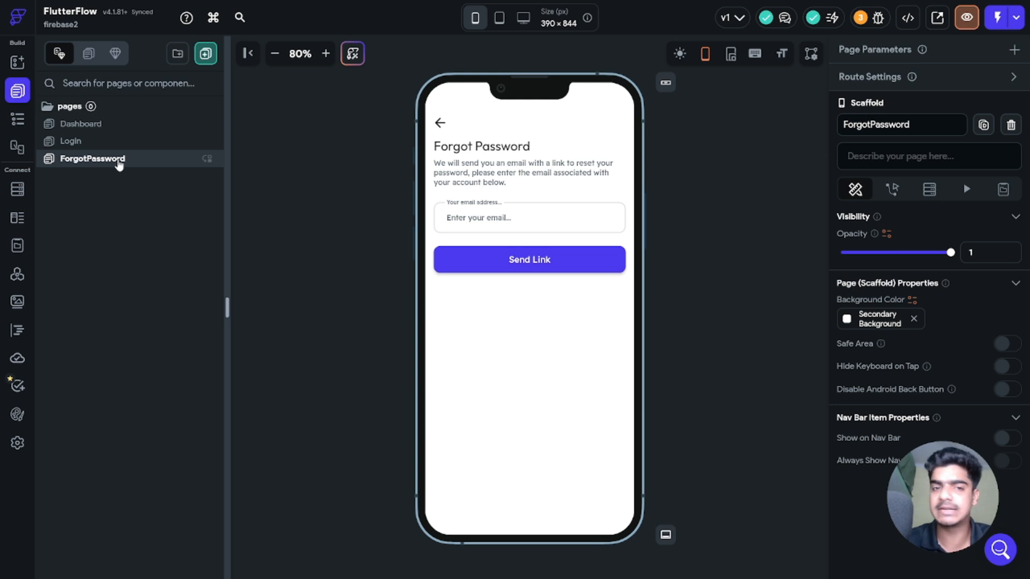
click(121, 142)
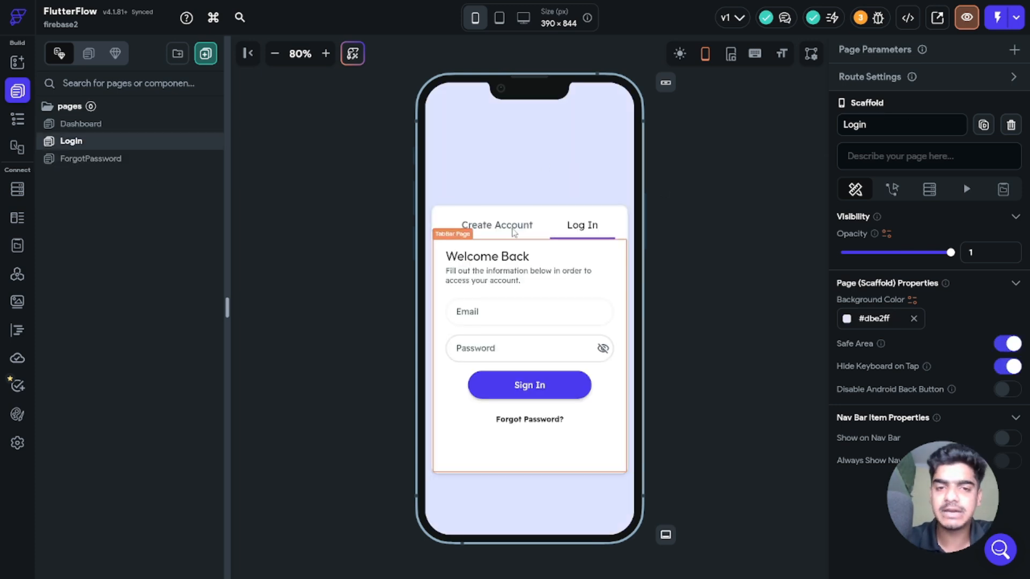
click(512, 229)
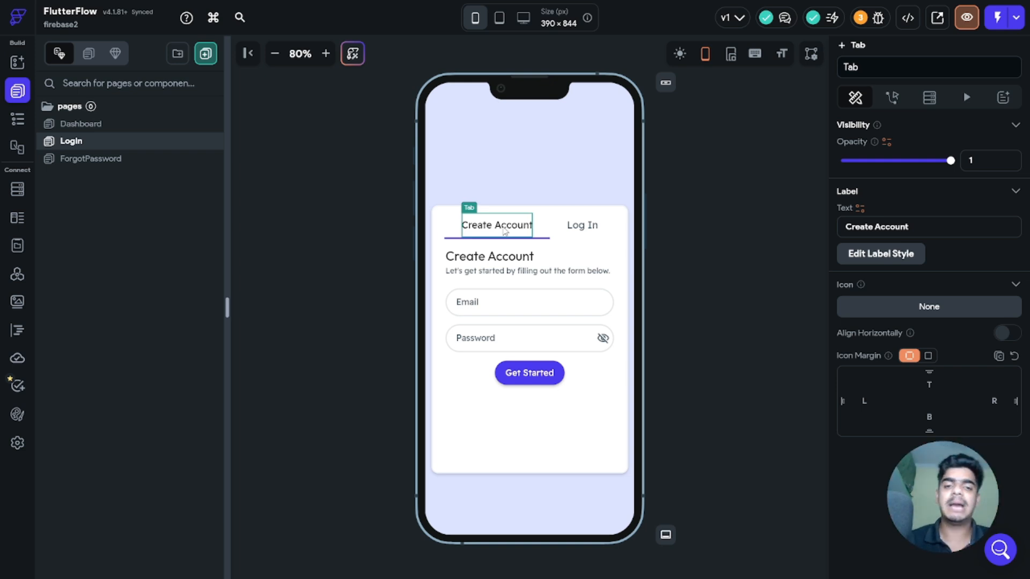
Step: Duplicate the Password field and name the copy confirm_password
click(509, 340)
right_click(526, 337)
click(554, 169)
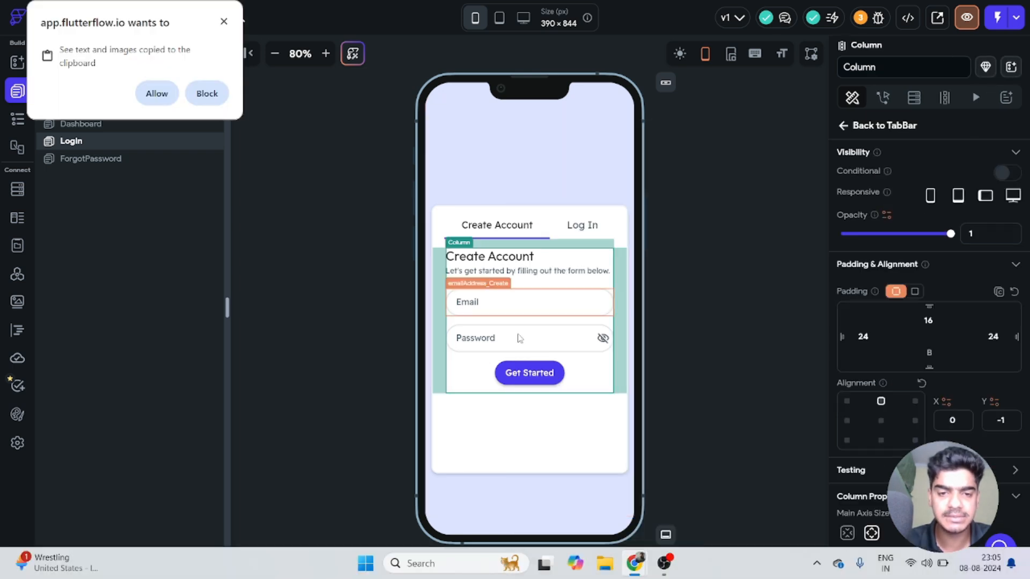
click(566, 391)
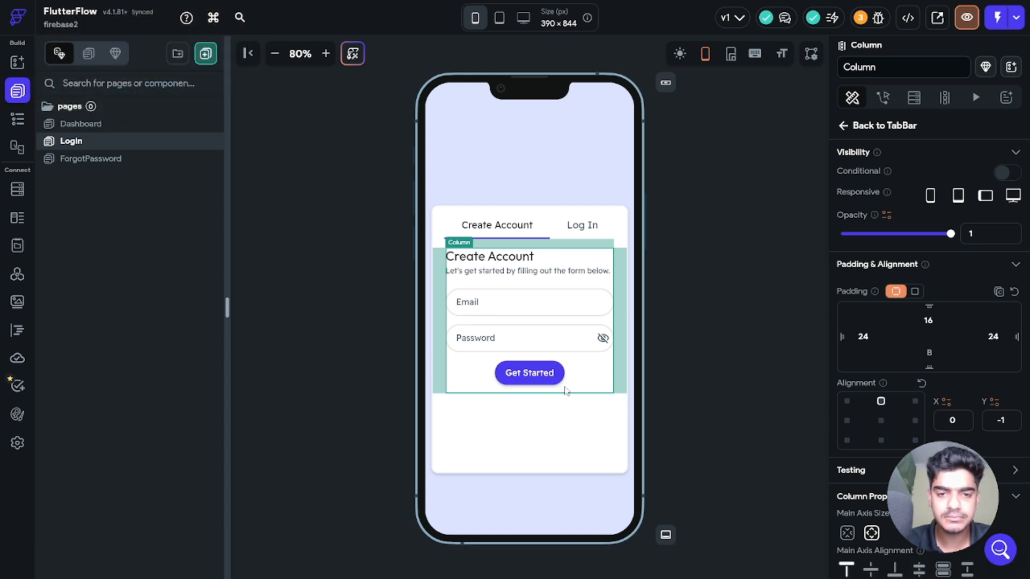
click(524, 373)
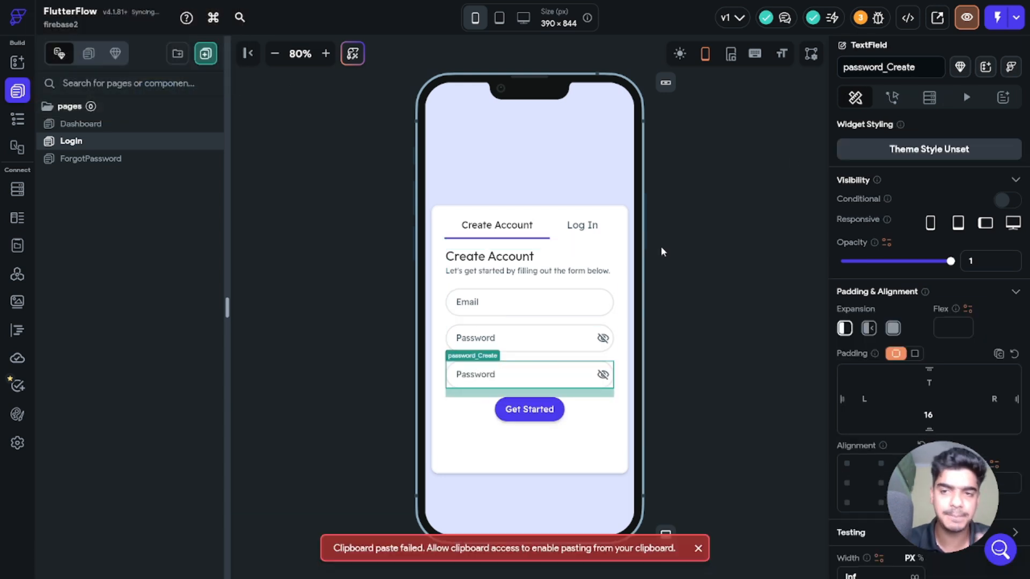
click(915, 68)
double_click(917, 67)
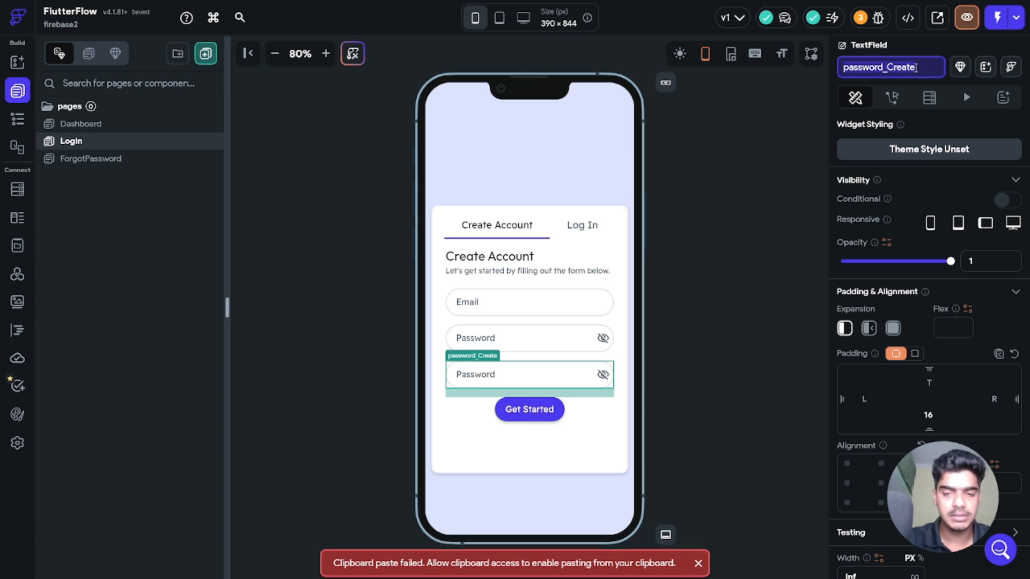
text(confirm_pa)
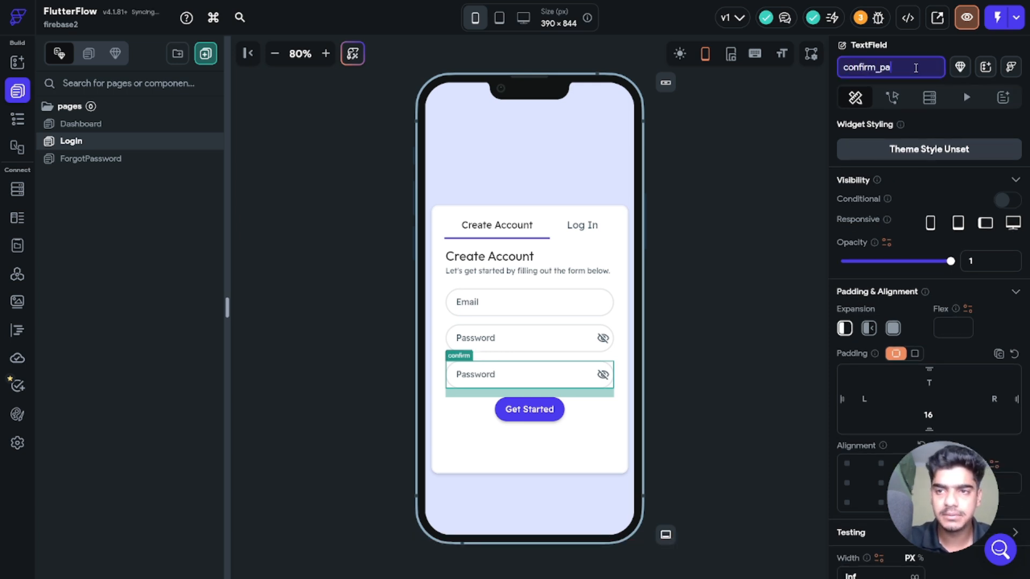
text(ssword)
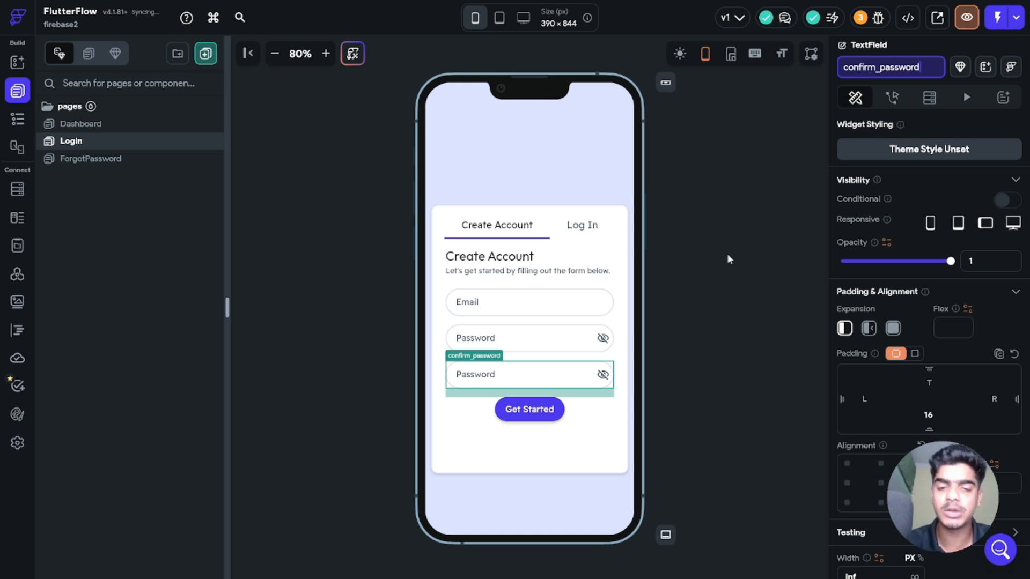
Step: Set the duplicated field's label text to Confirm Password
scroll(904, 333, down, 10)
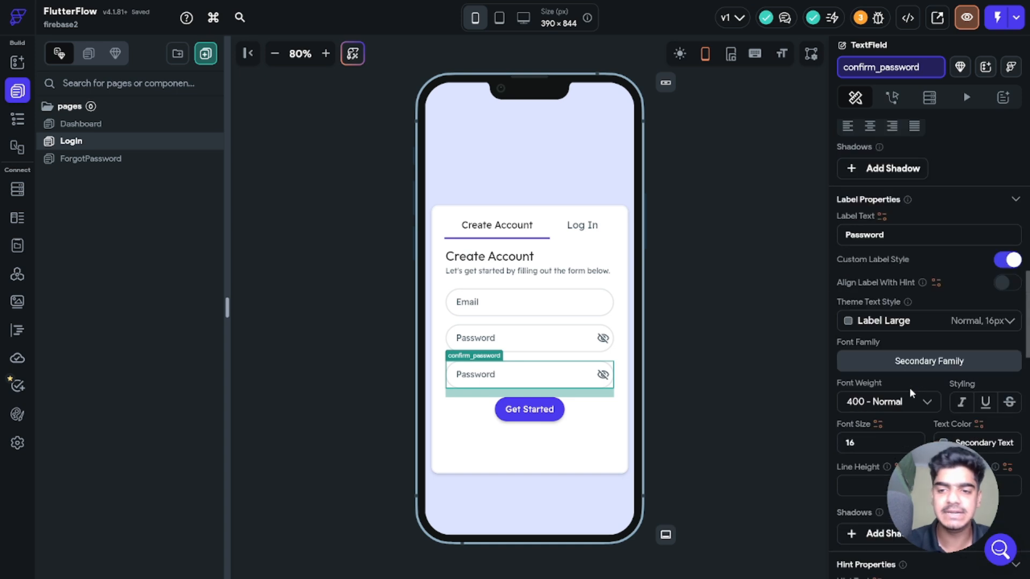
click(900, 231)
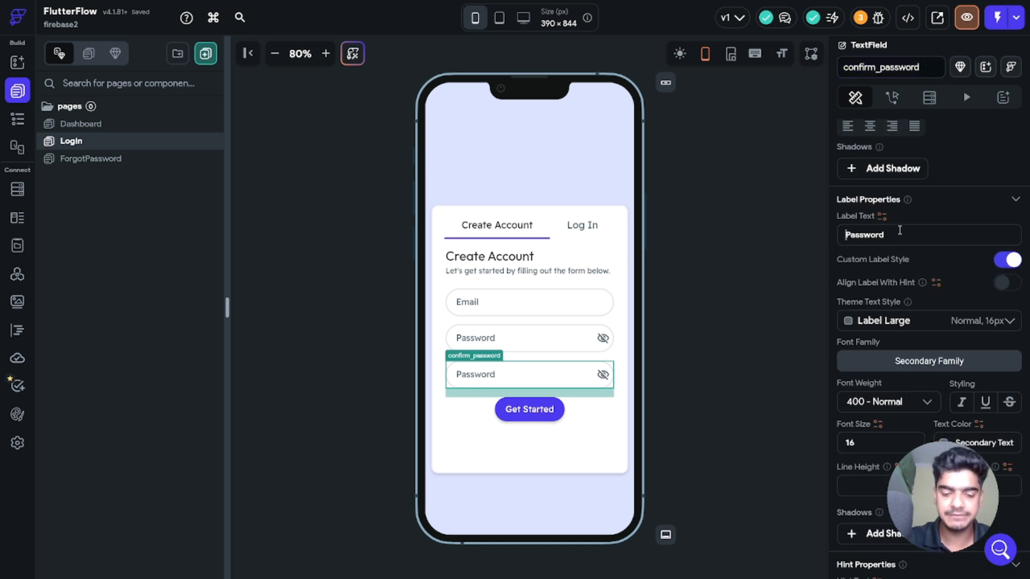
text(Create)
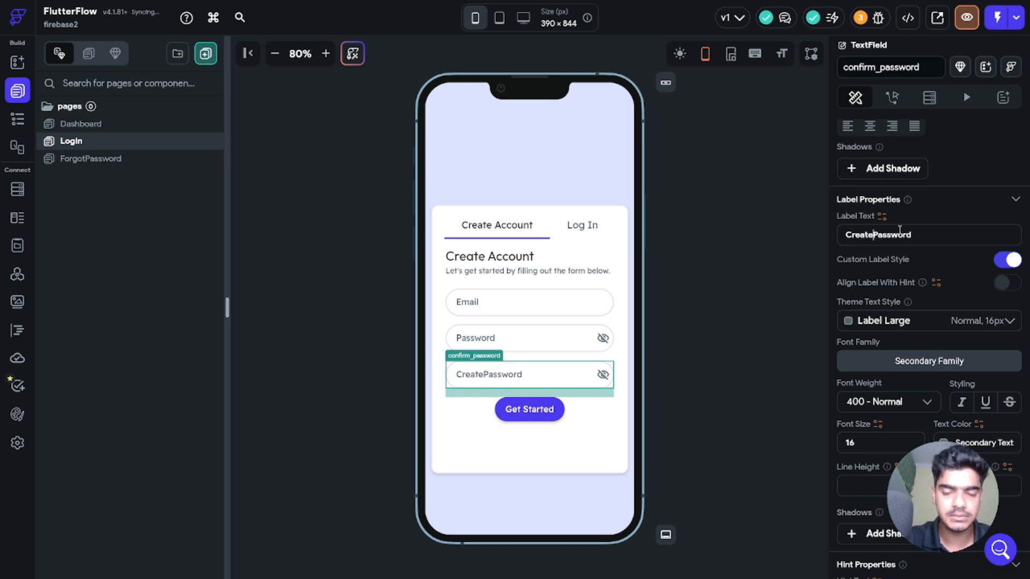
key(BackSpace)
key(BackSpace)
key(BackSpace)
key(BackSpace)
key(BackSpace)
key(BackSpace)
text(Con)
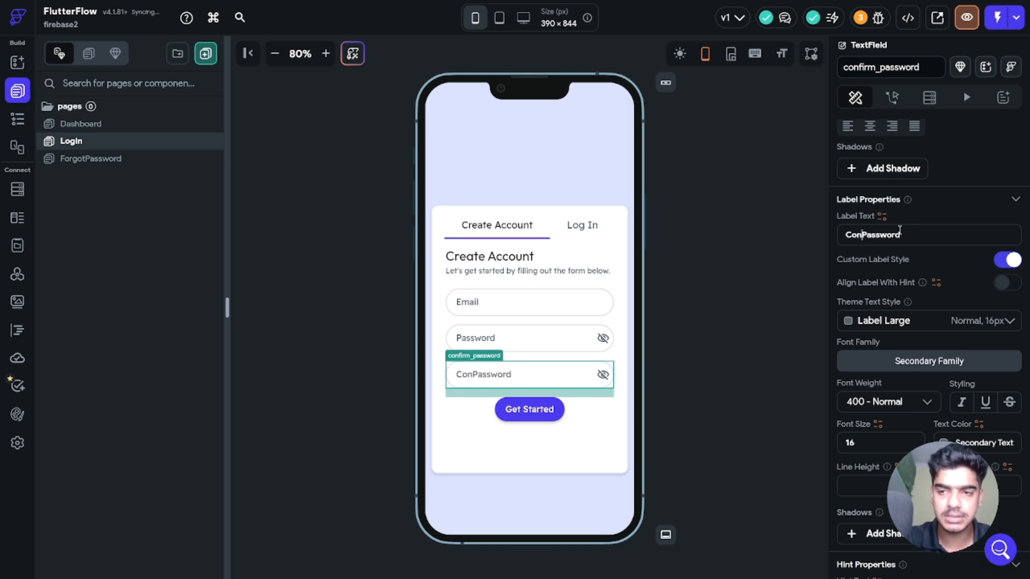
text(firm)
click(717, 350)
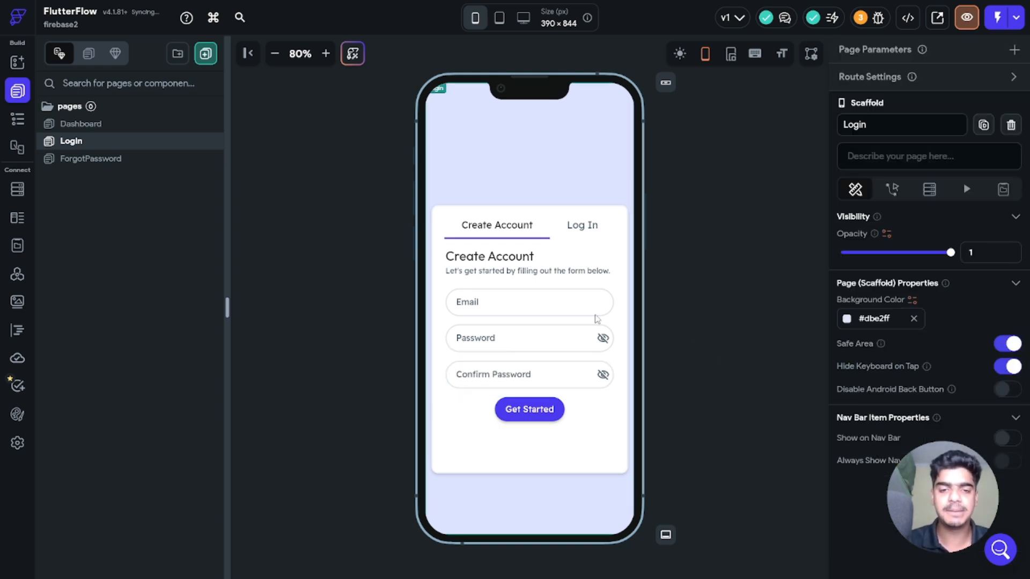
Step: Rename the Confirm Password field to confirm_password_create
click(511, 304)
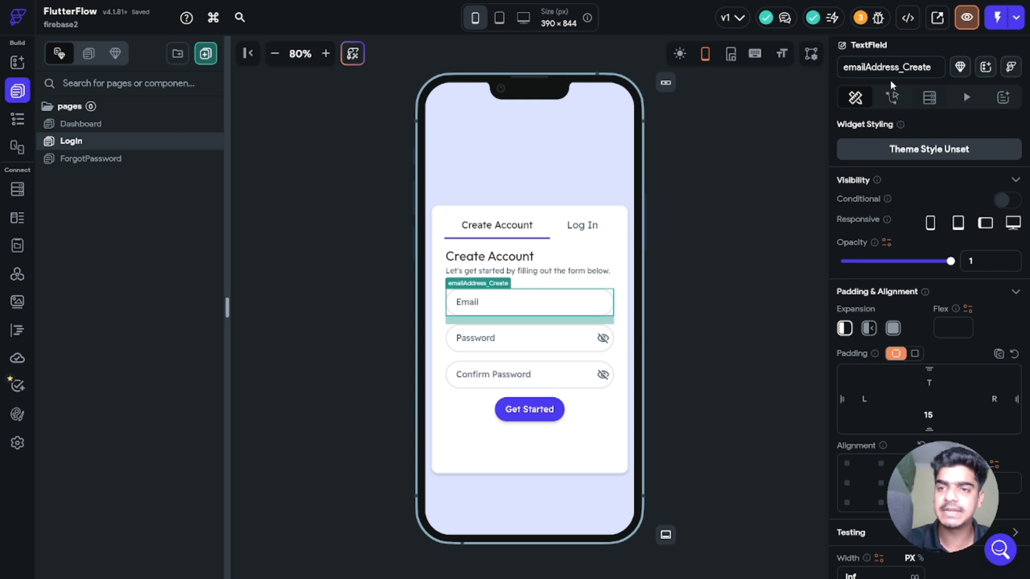
click(575, 343)
click(524, 375)
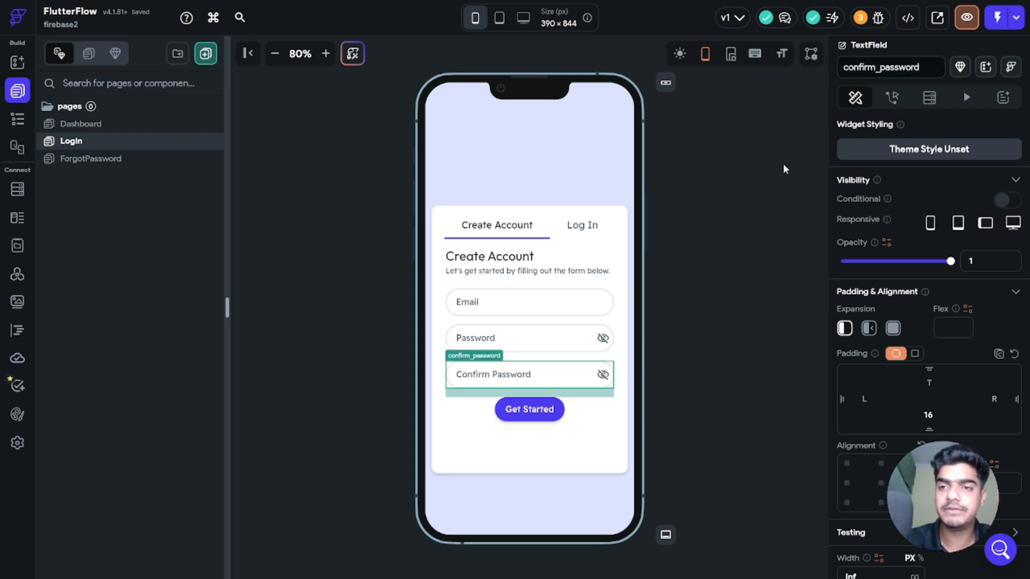
click(928, 67)
text(_create)
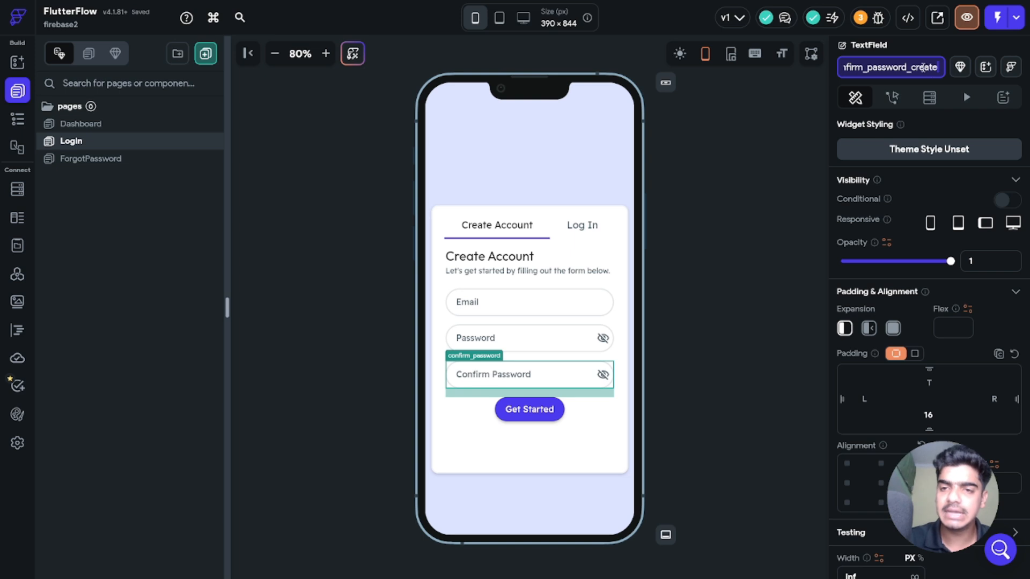
key(Return)
click(726, 186)
Step: Compare the Email and Password field names on the Log In and Create Account tabs
click(582, 224)
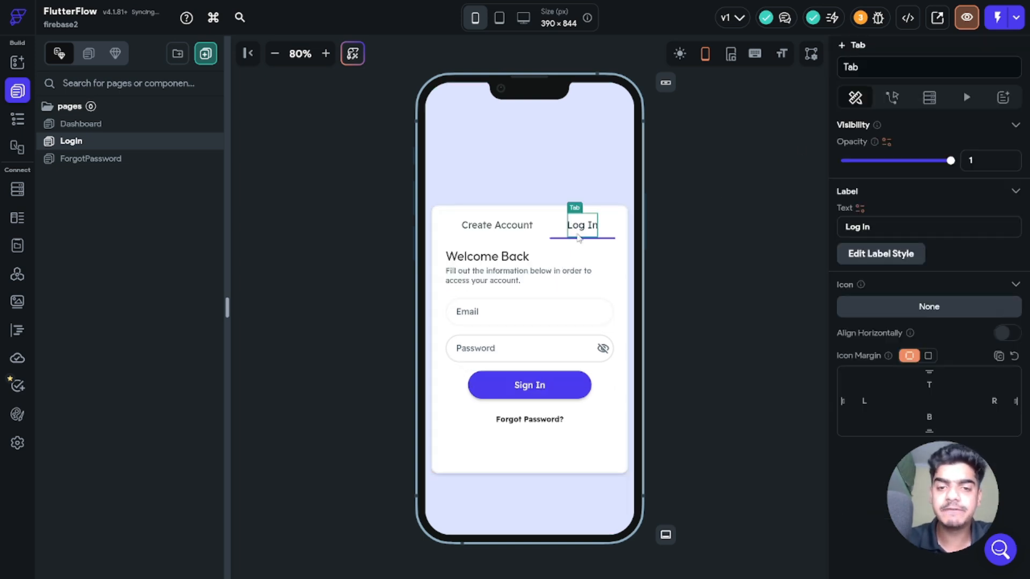
click(494, 341)
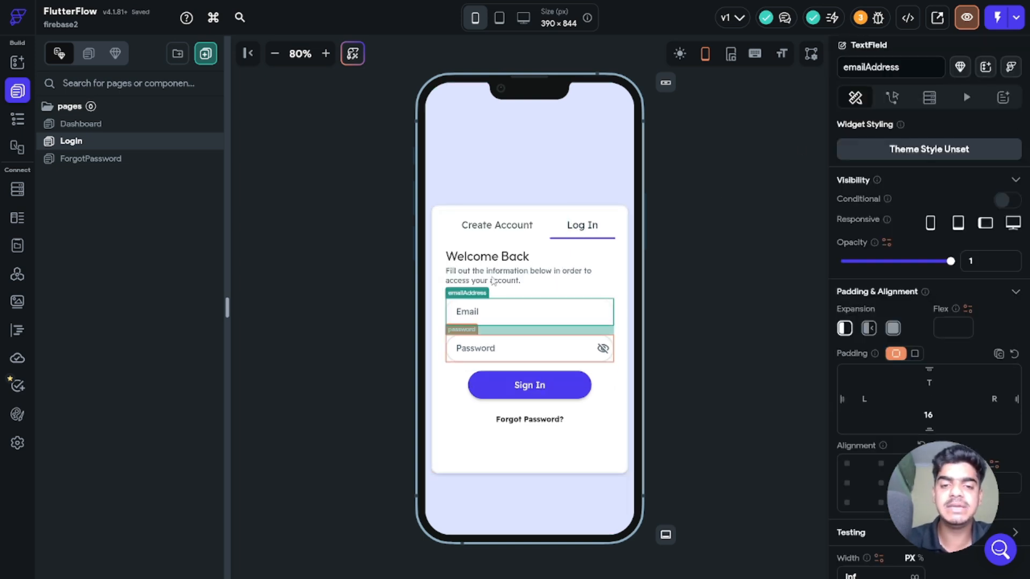
click(491, 349)
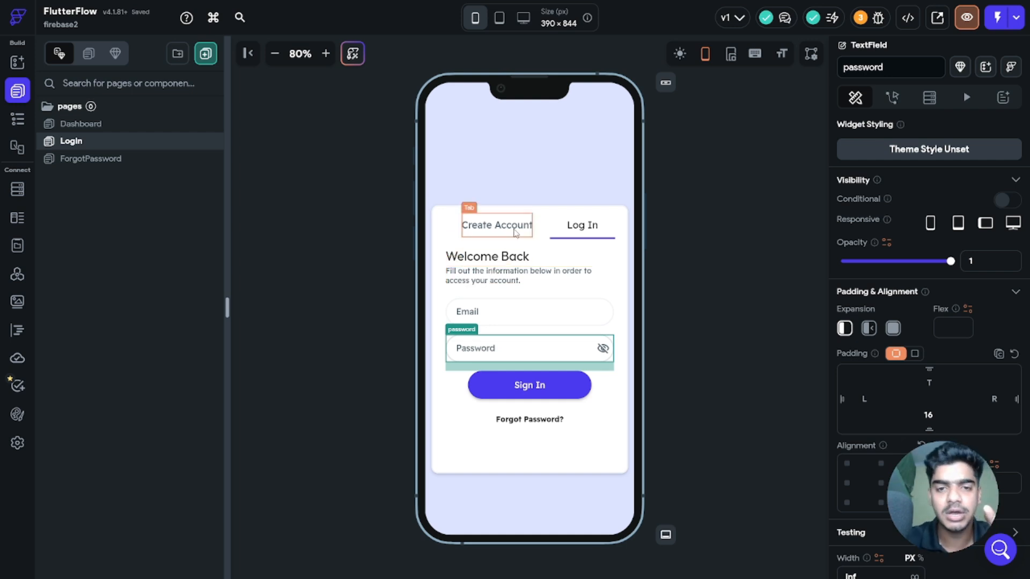
click(497, 225)
click(485, 346)
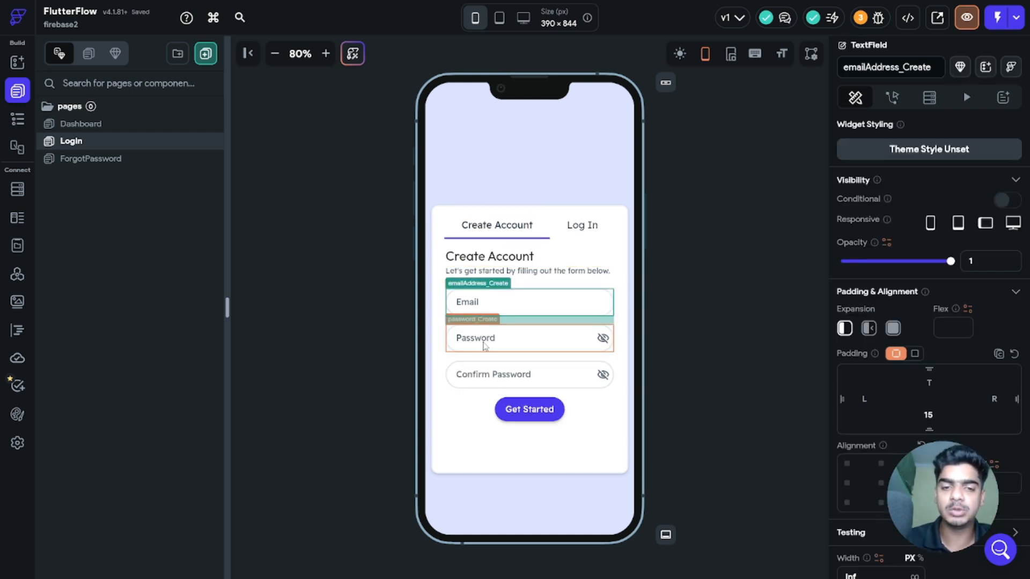
click(485, 346)
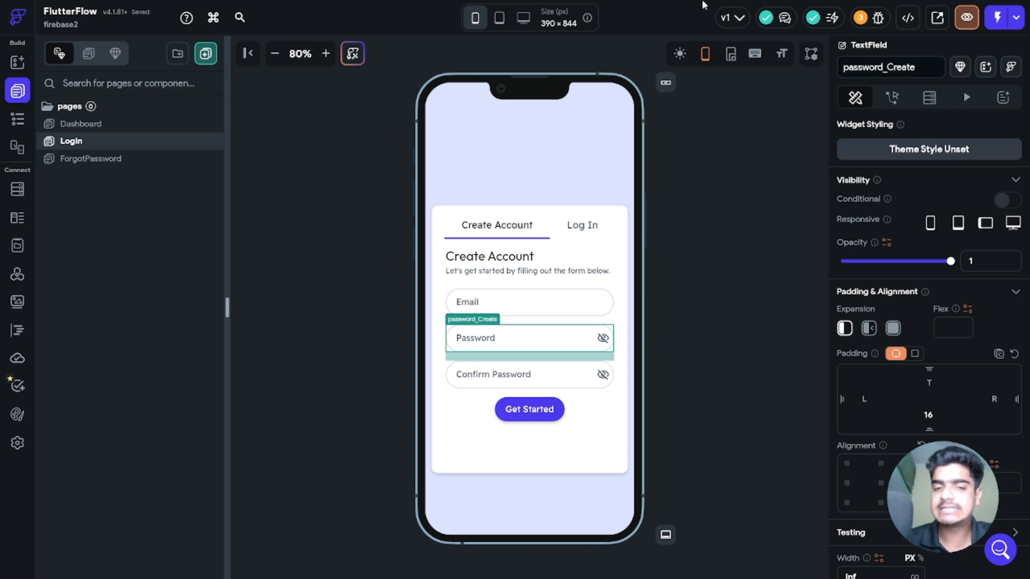
click(787, 337)
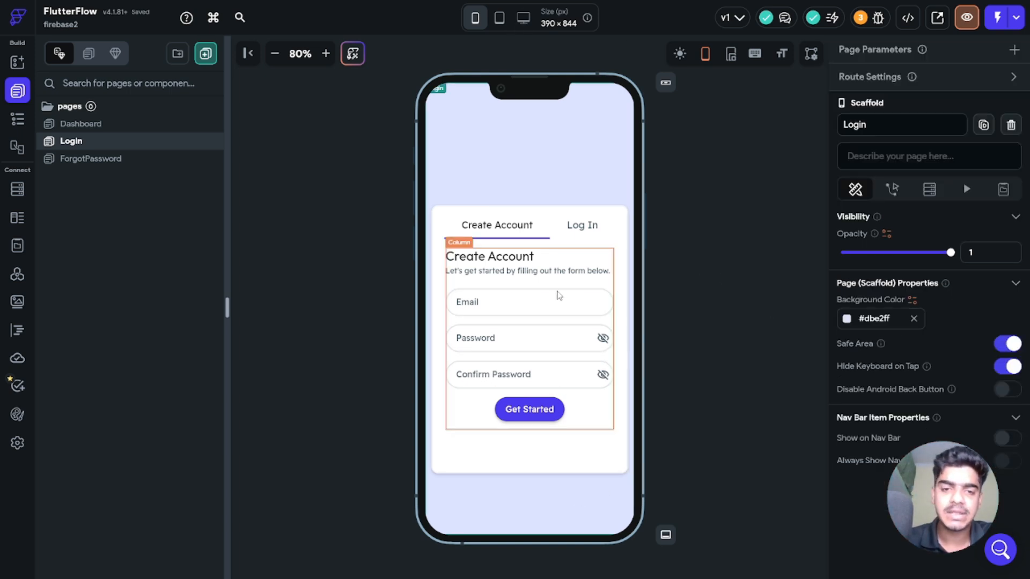
Step: Verify the three sign-up field names and show the Get Started button's actions
click(554, 297)
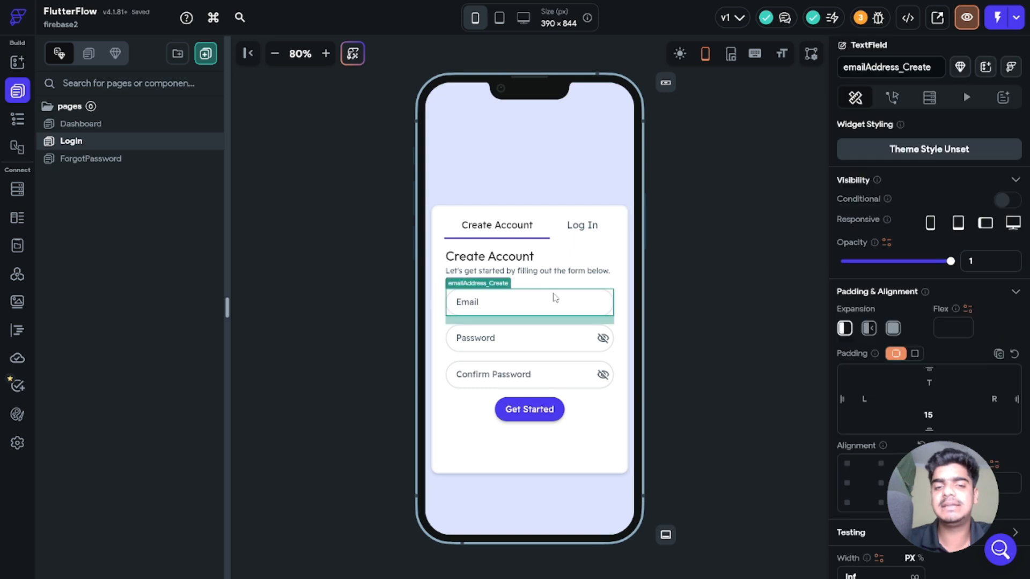
click(505, 341)
click(498, 381)
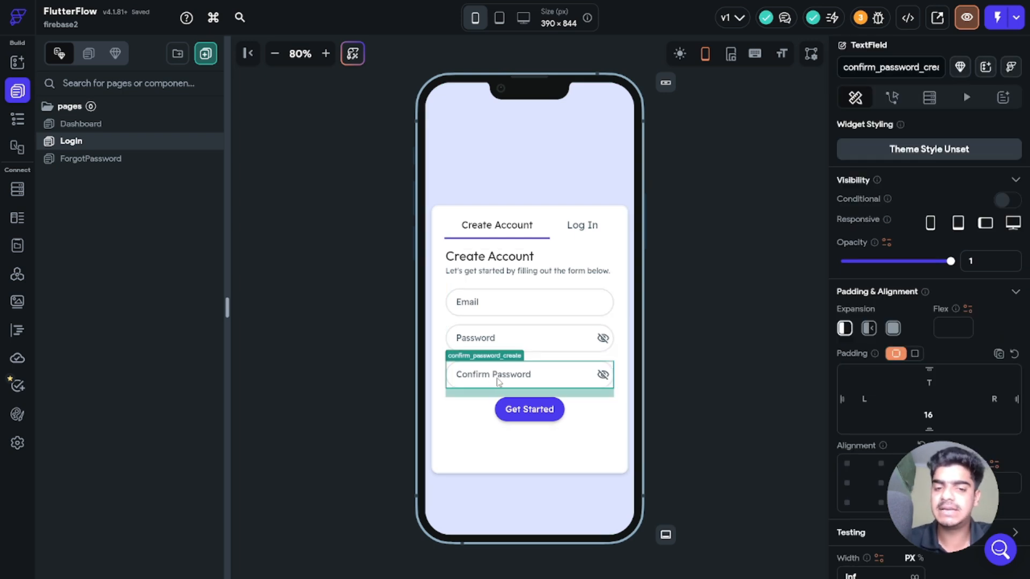
click(531, 411)
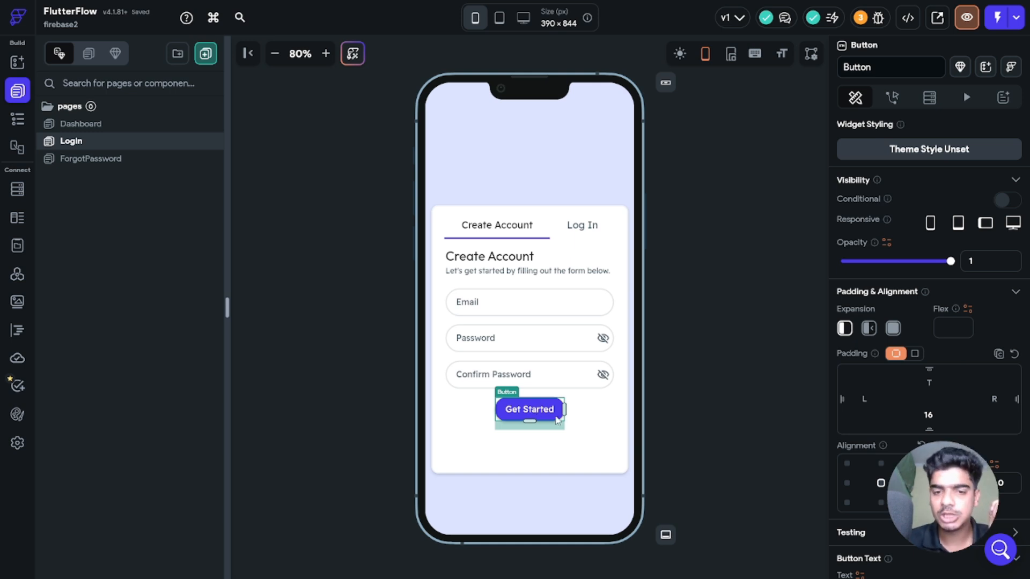
click(892, 97)
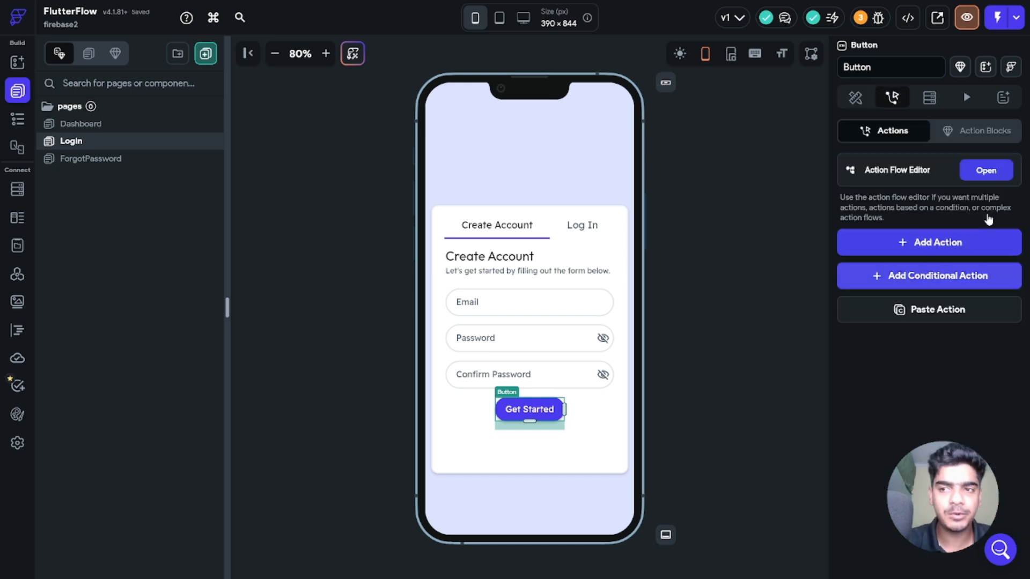
Step: Give Get Started an Auth Create Account action using the Email provider
click(987, 173)
click(471, 352)
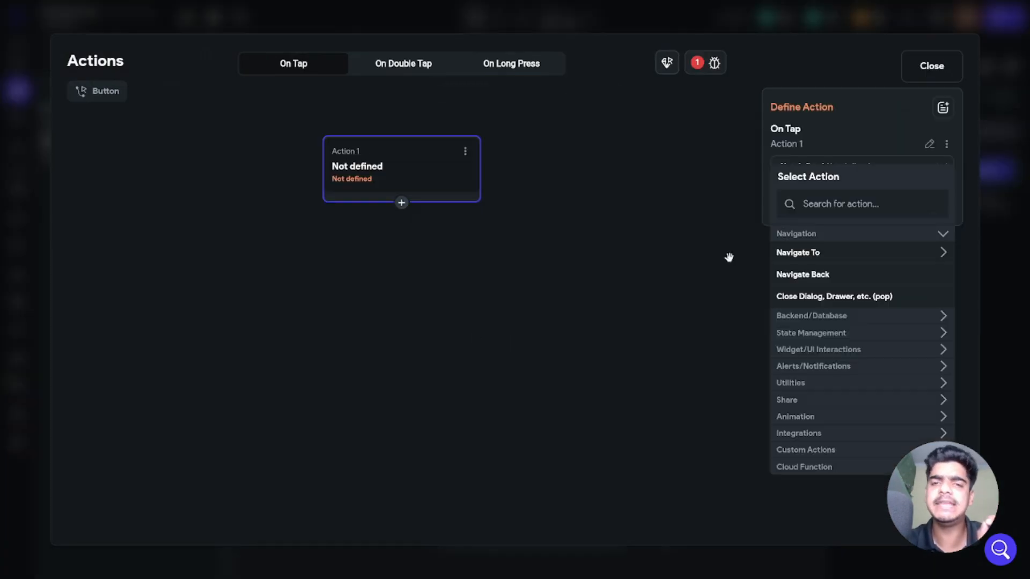
click(873, 199)
text(creare)
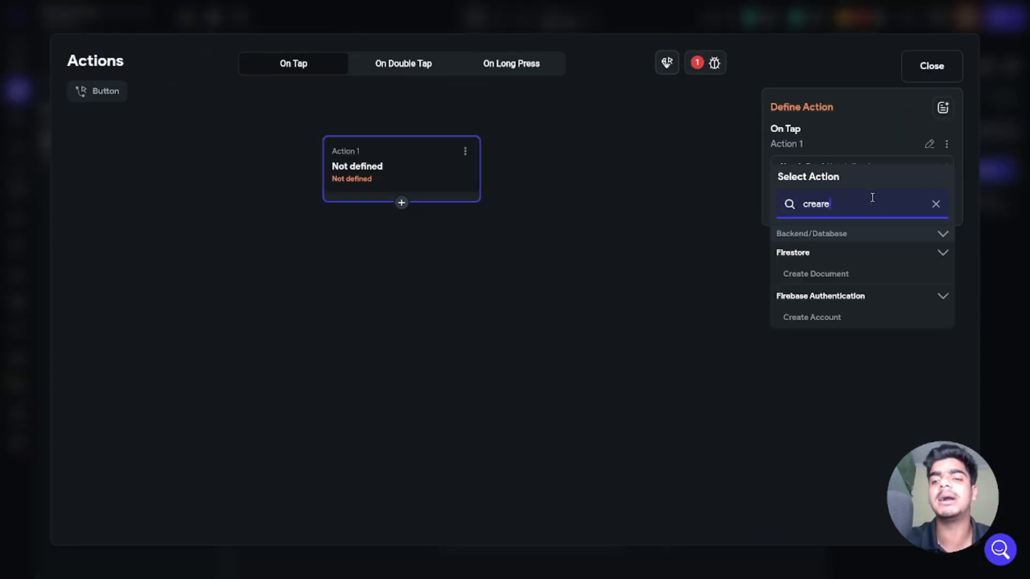
click(799, 321)
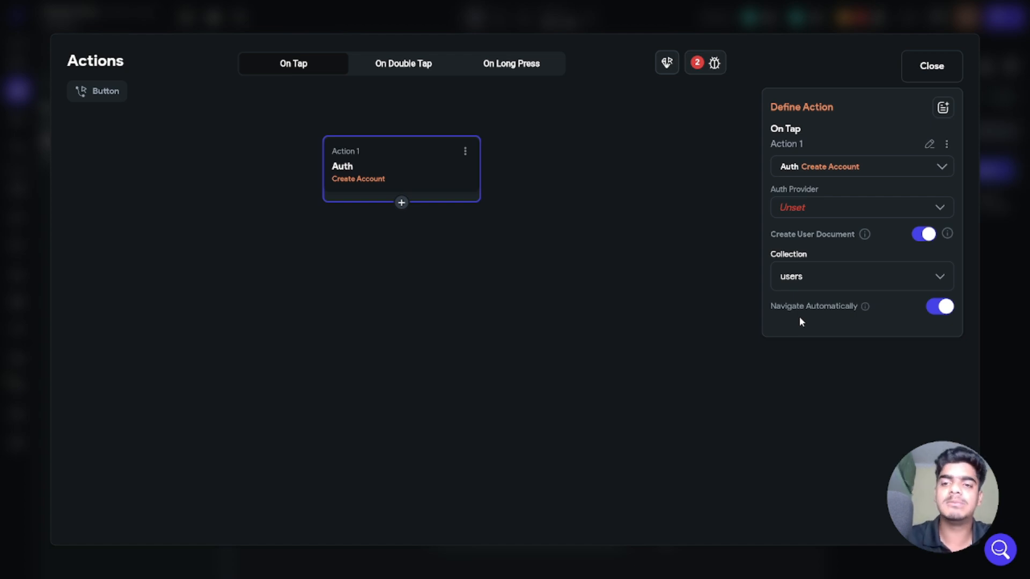
click(820, 214)
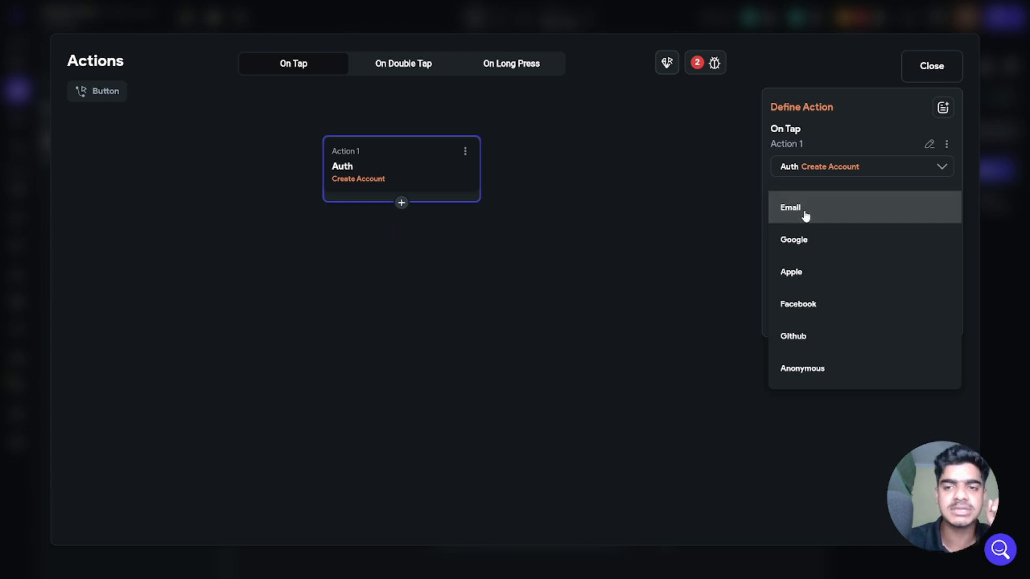
click(805, 214)
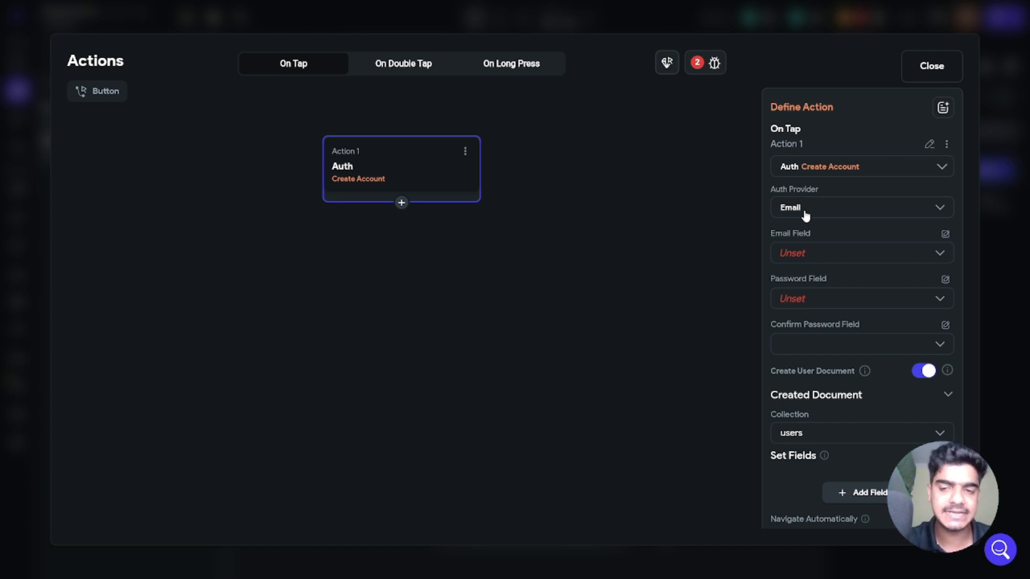
click(799, 258)
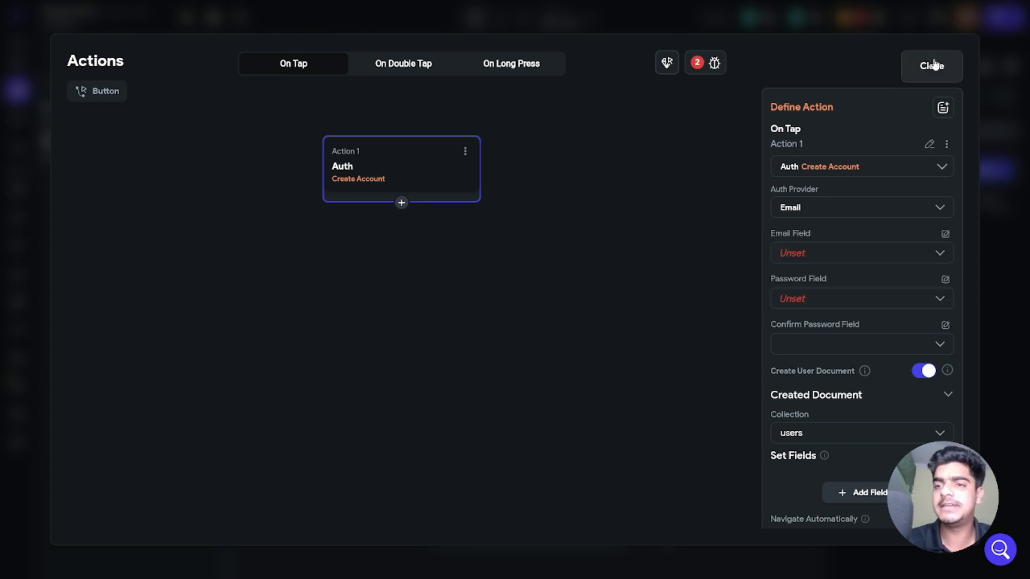
click(932, 65)
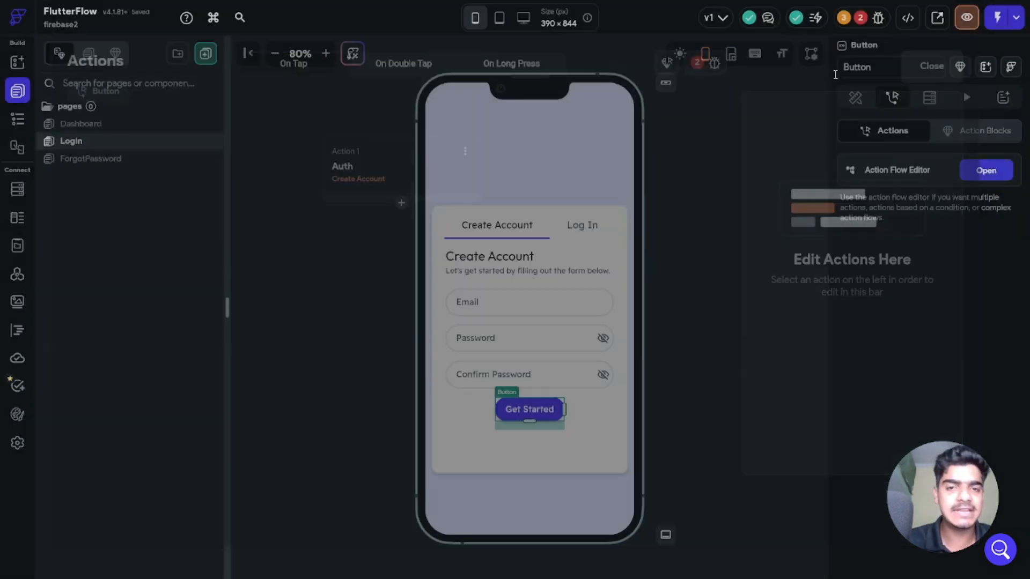
click(503, 313)
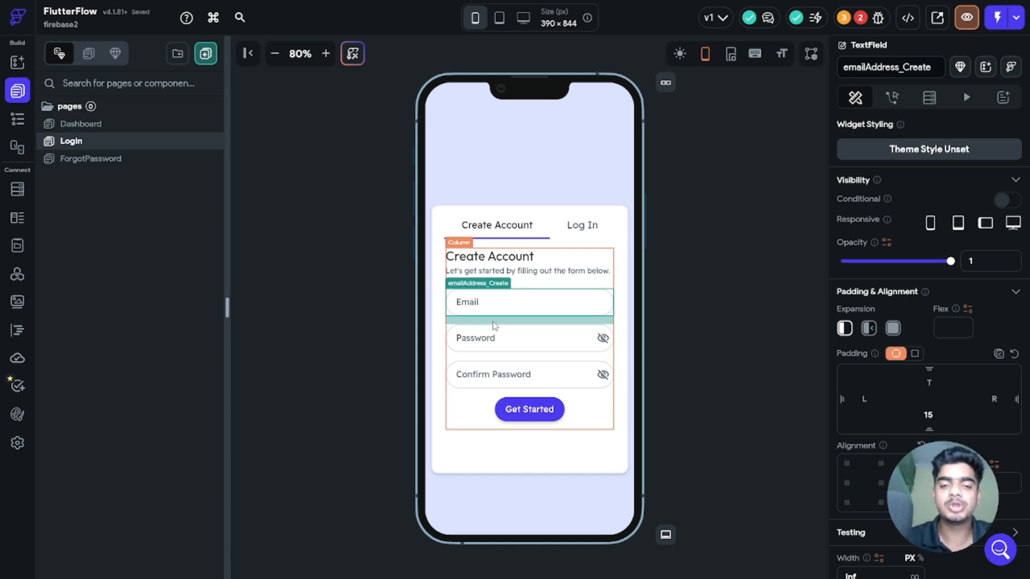
Step: In Get Started's Create Account action, choose emailAddress_Create, password_Create and confirm_password_create
click(530, 410)
click(989, 168)
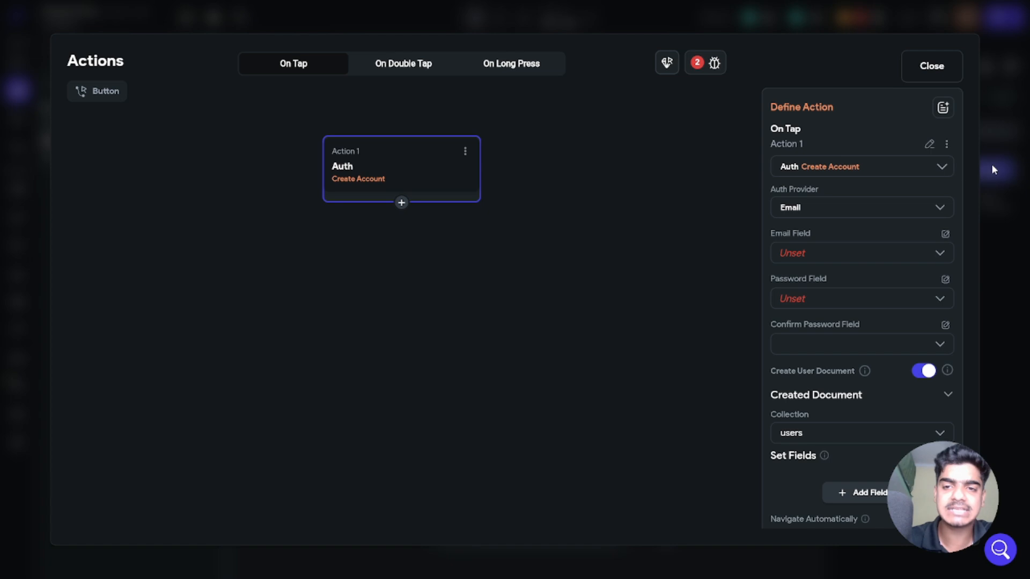
click(805, 209)
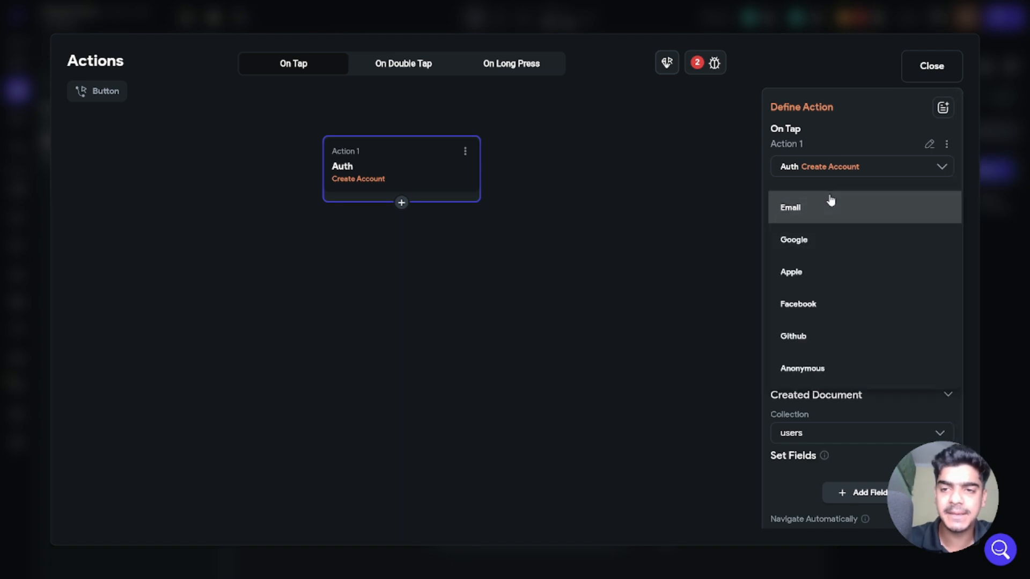
click(828, 207)
click(814, 257)
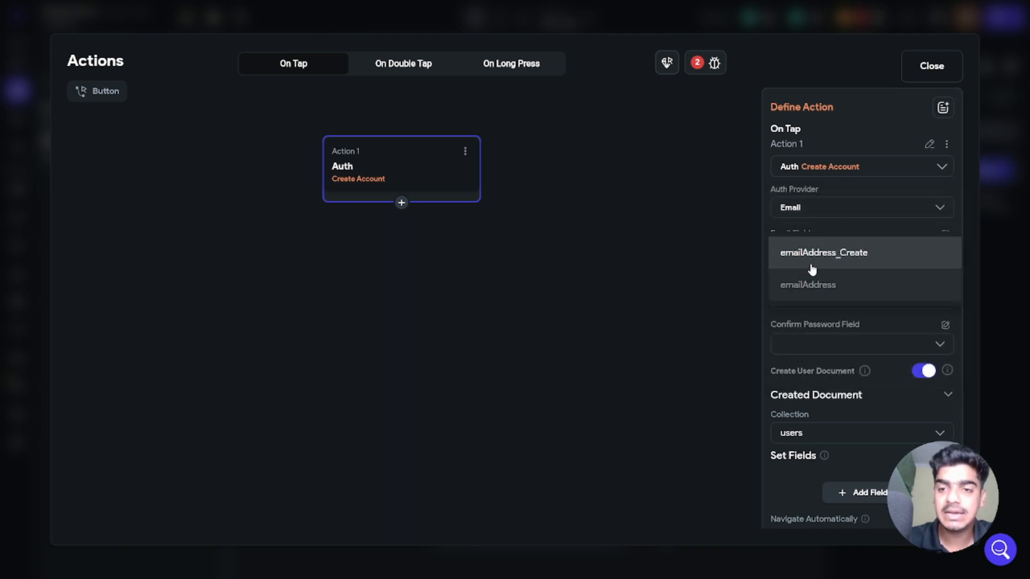
click(822, 255)
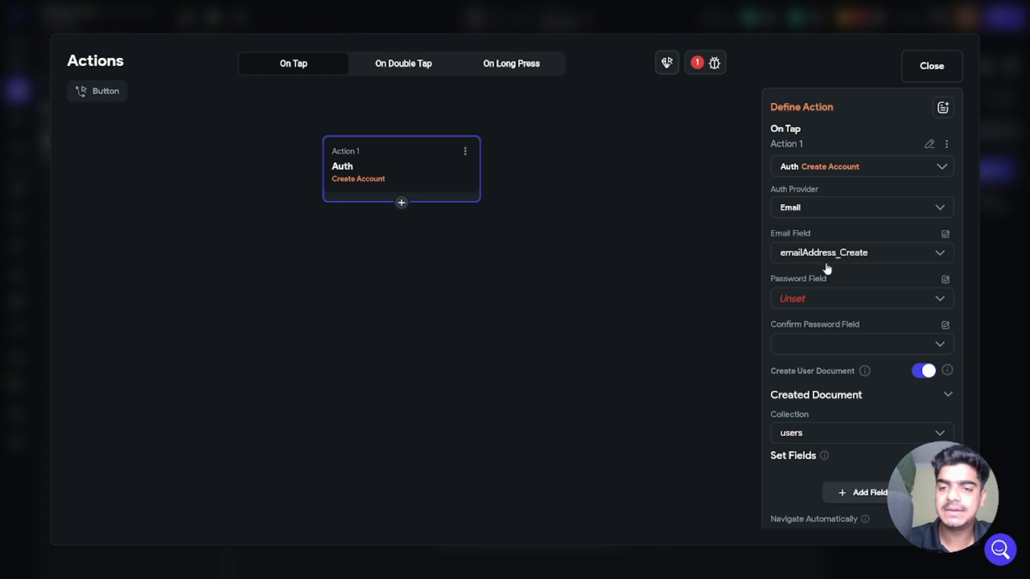
click(807, 298)
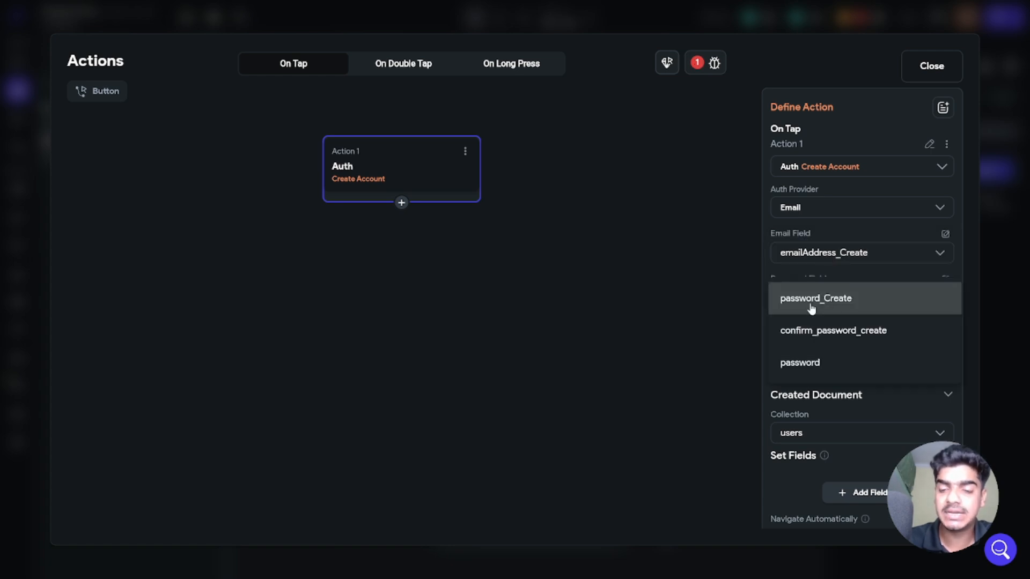
click(792, 299)
click(814, 347)
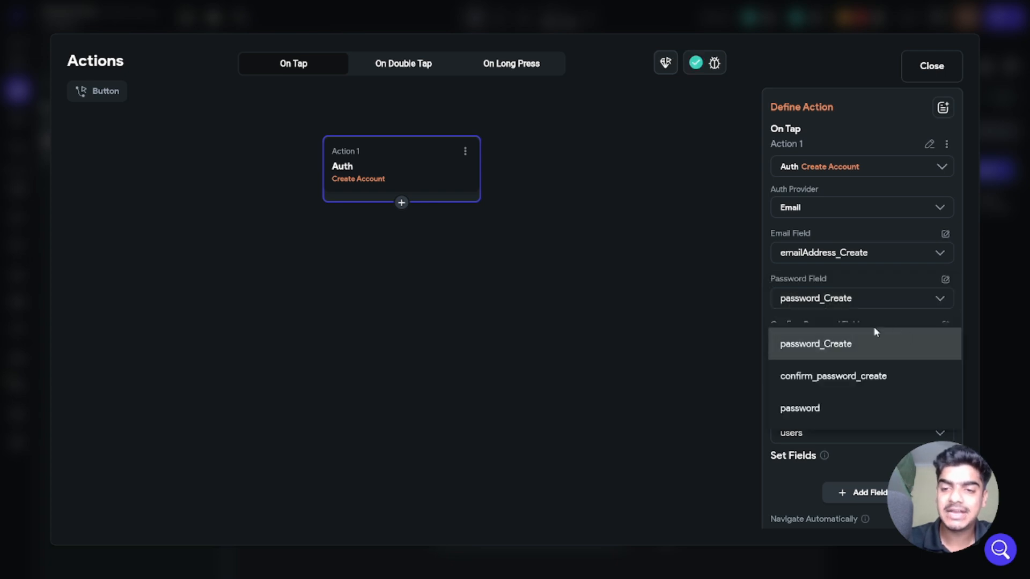
click(811, 377)
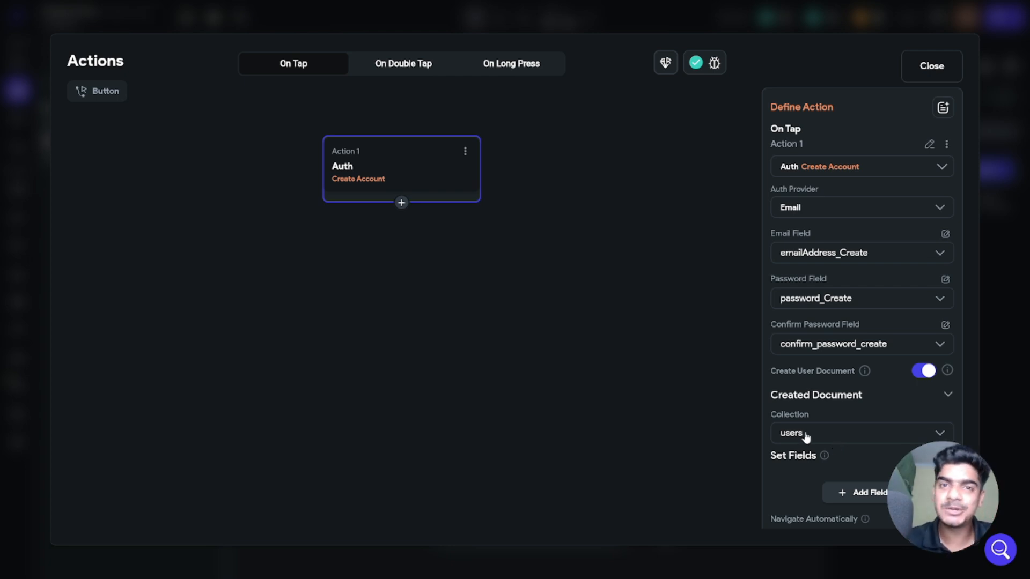
click(936, 66)
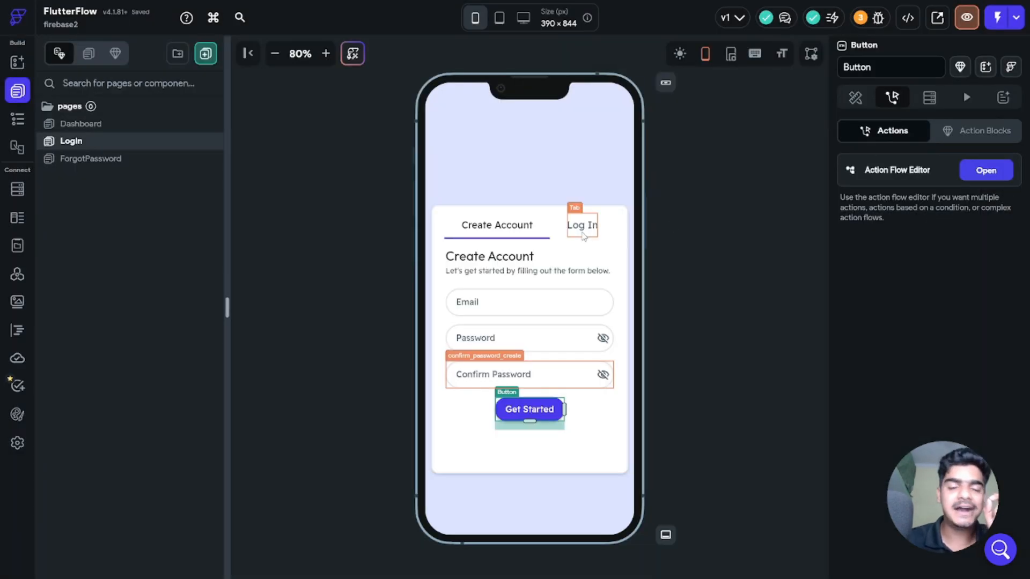
Step: Preview the Log In and Create Account forms, then select Get Started to view its sign-up action
click(583, 232)
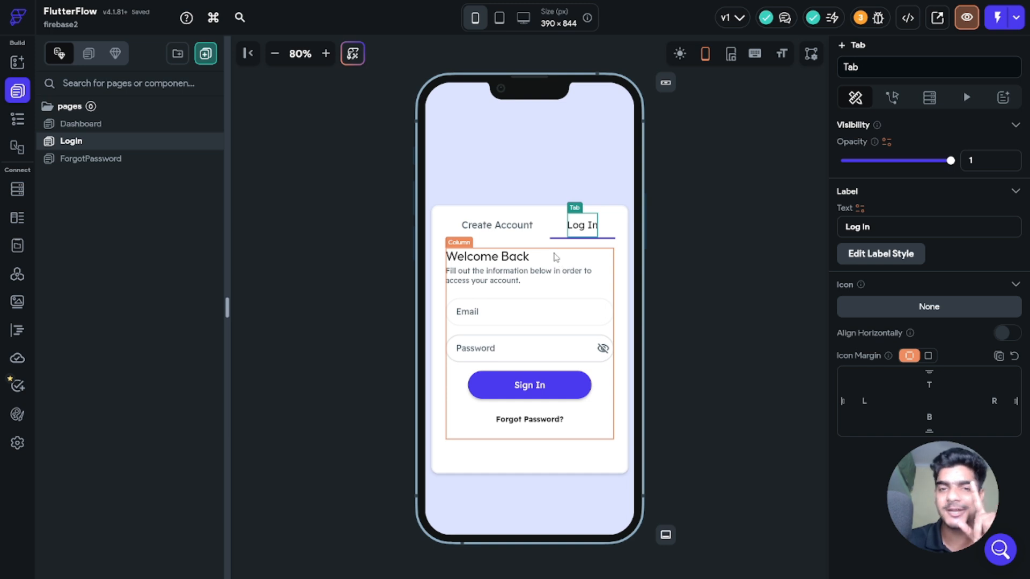
click(499, 232)
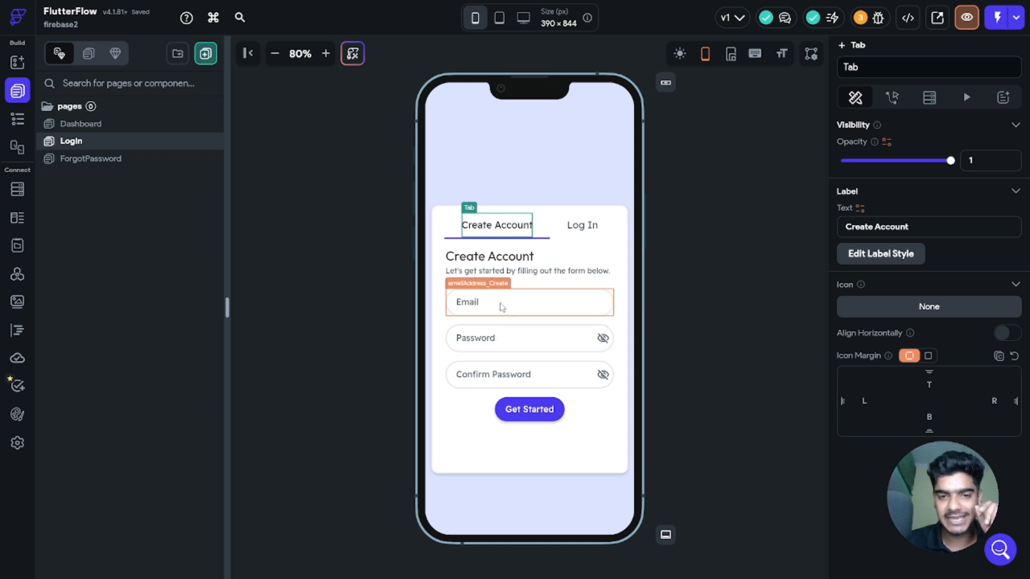
click(578, 227)
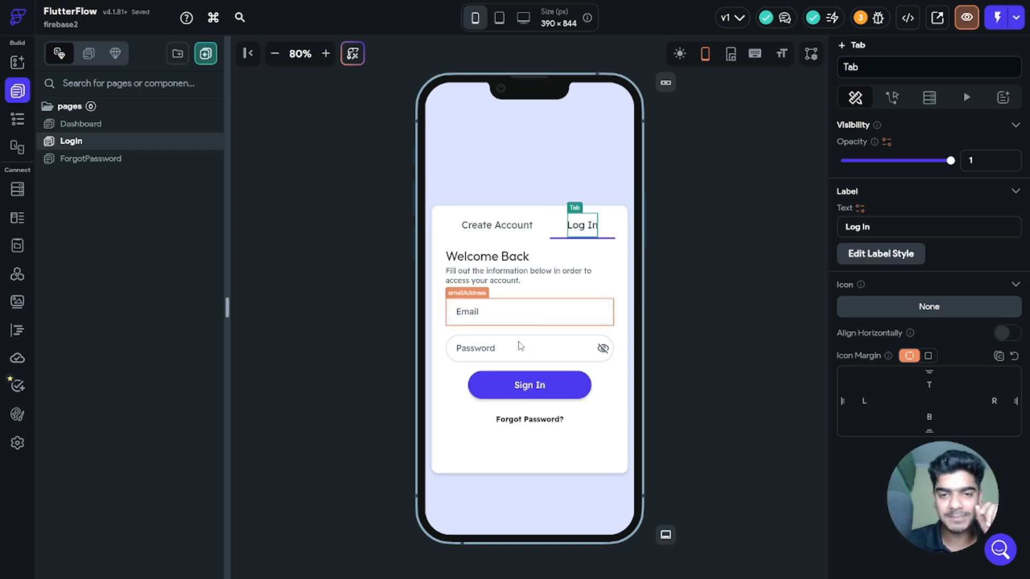
click(516, 227)
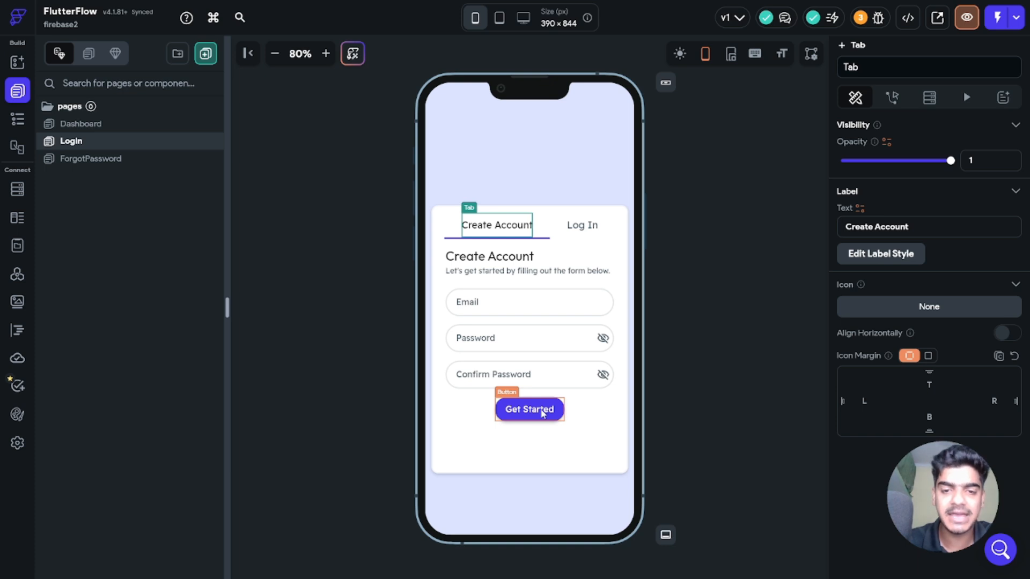
click(542, 411)
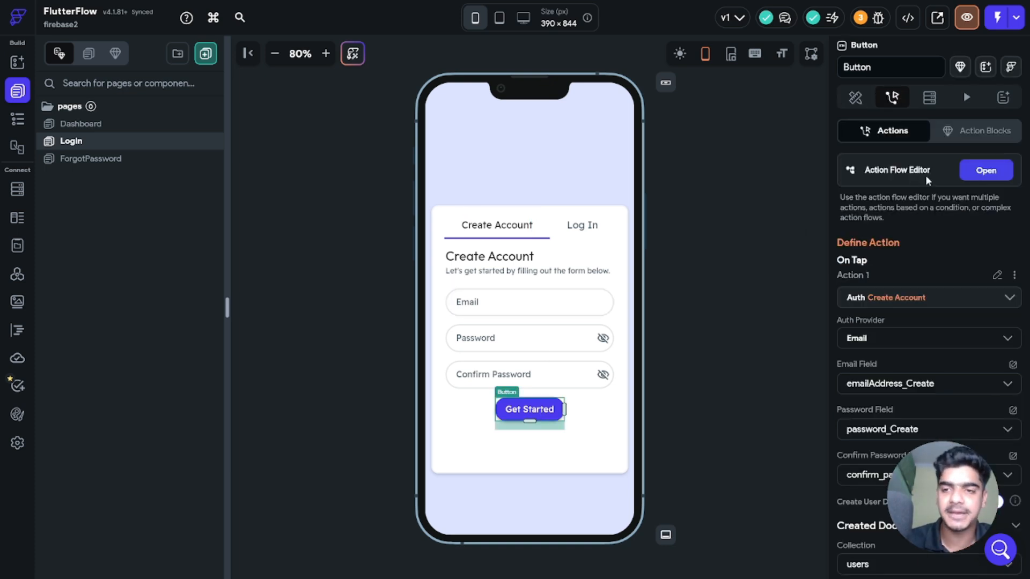
Step: Remove the email entry from the Create Account action's users document fields and close the editor
click(995, 172)
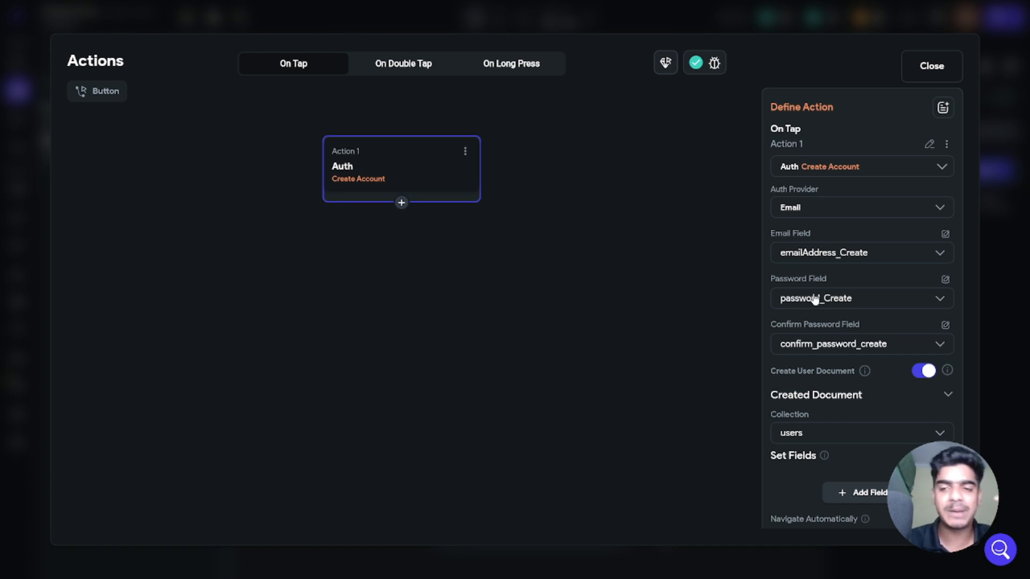
scroll(841, 360, down, 1)
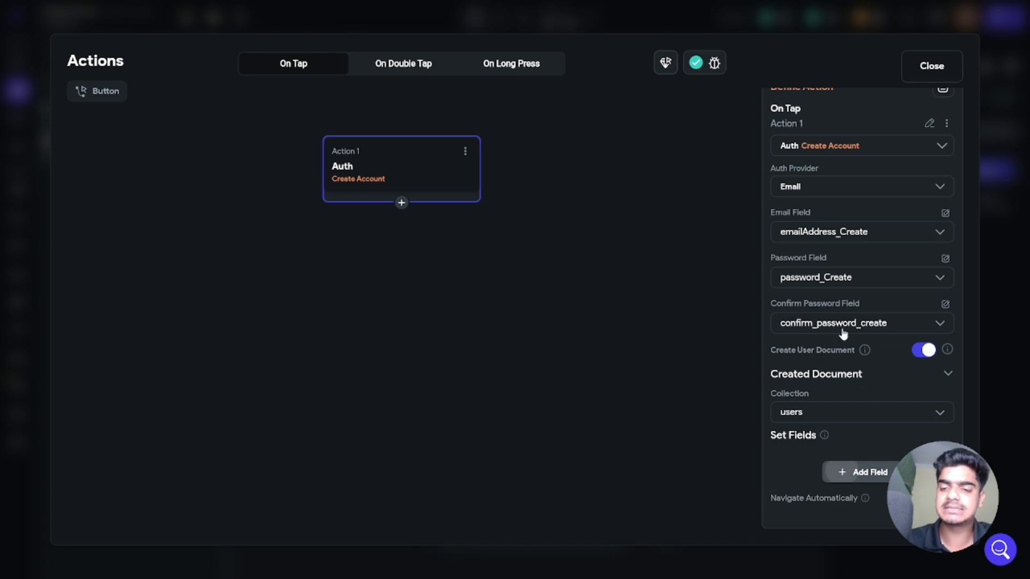
scroll(823, 418, down, 1)
click(826, 422)
scroll(831, 322, down, 3)
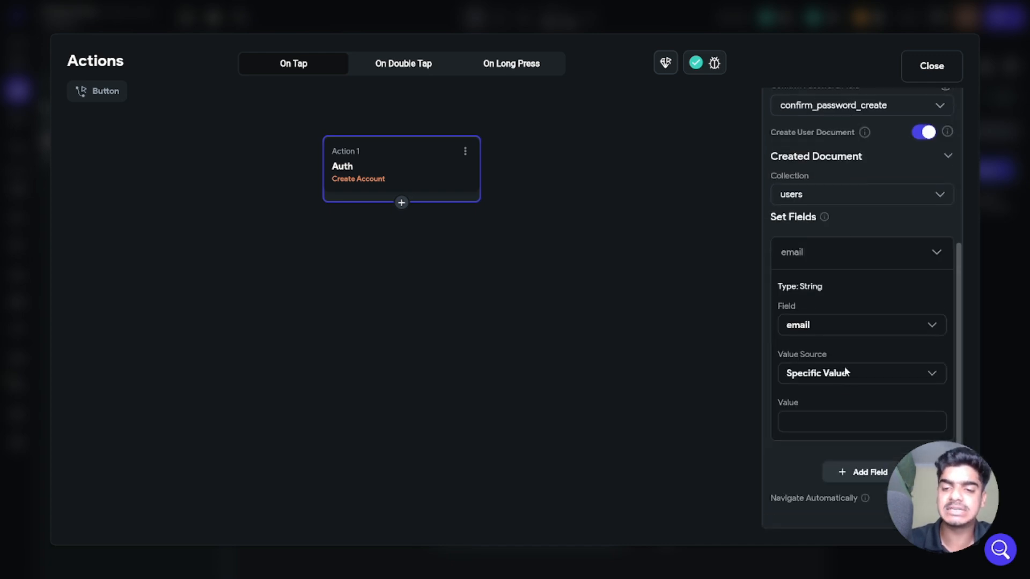
click(819, 256)
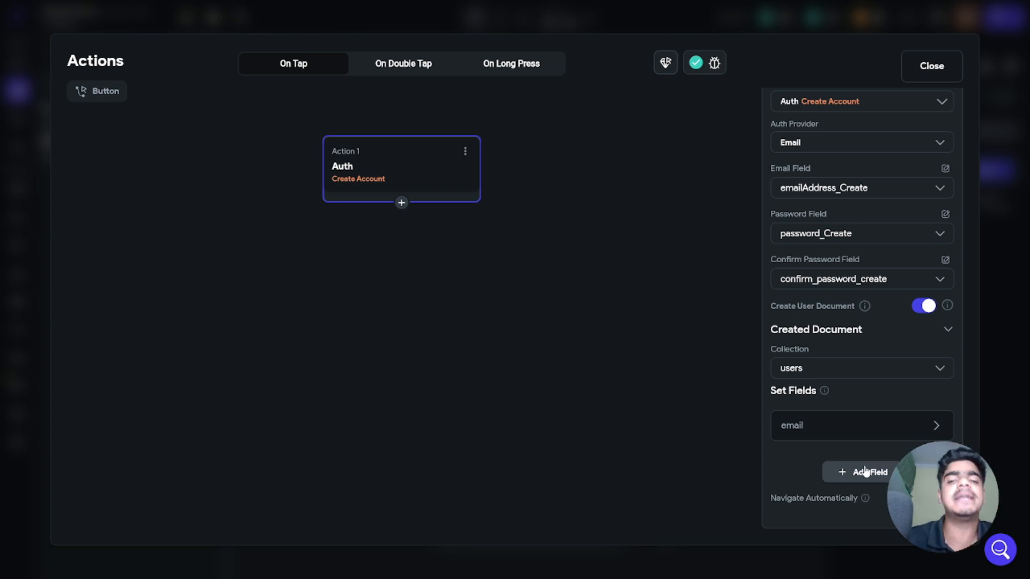
click(907, 426)
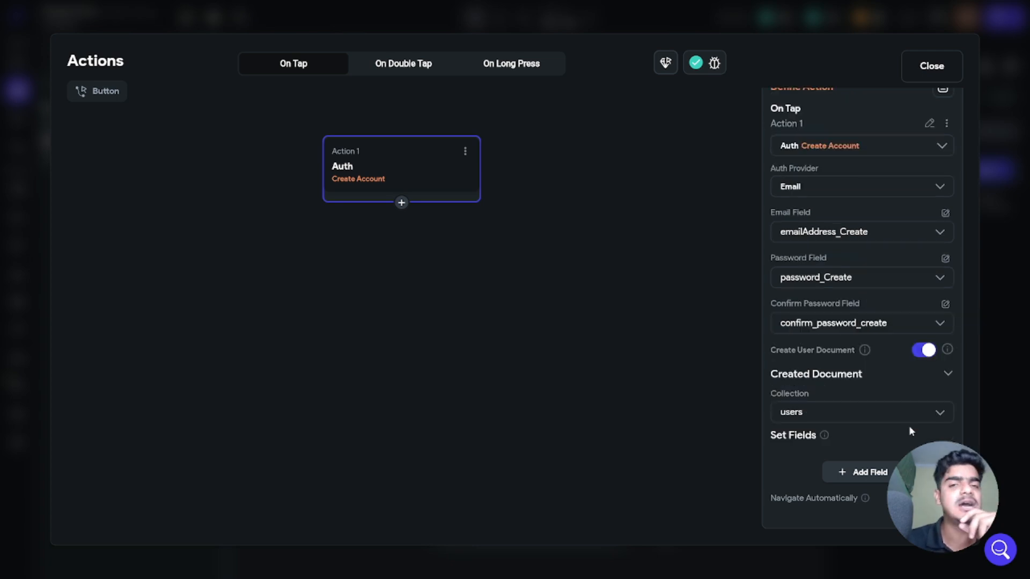
click(924, 67)
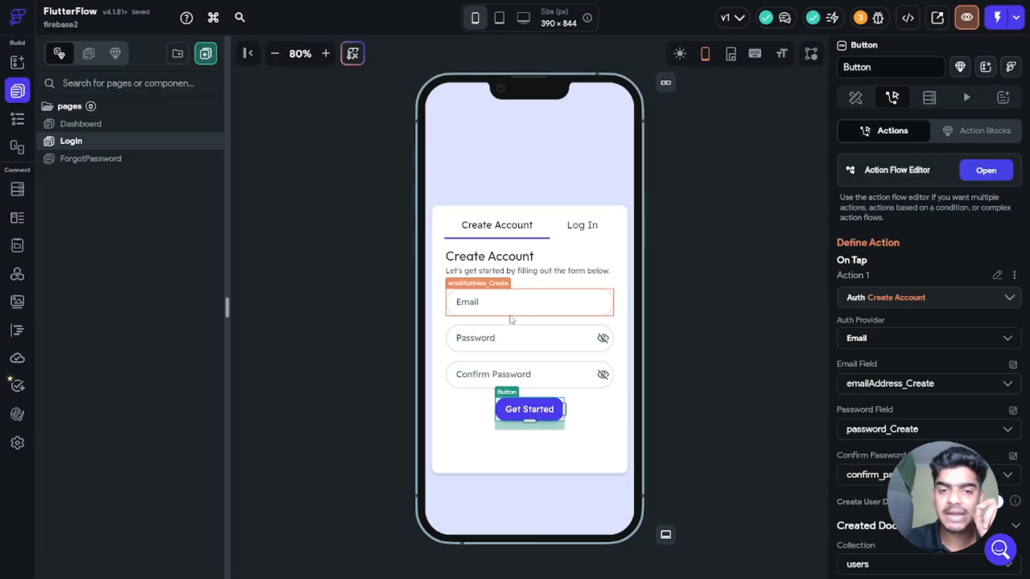
click(724, 354)
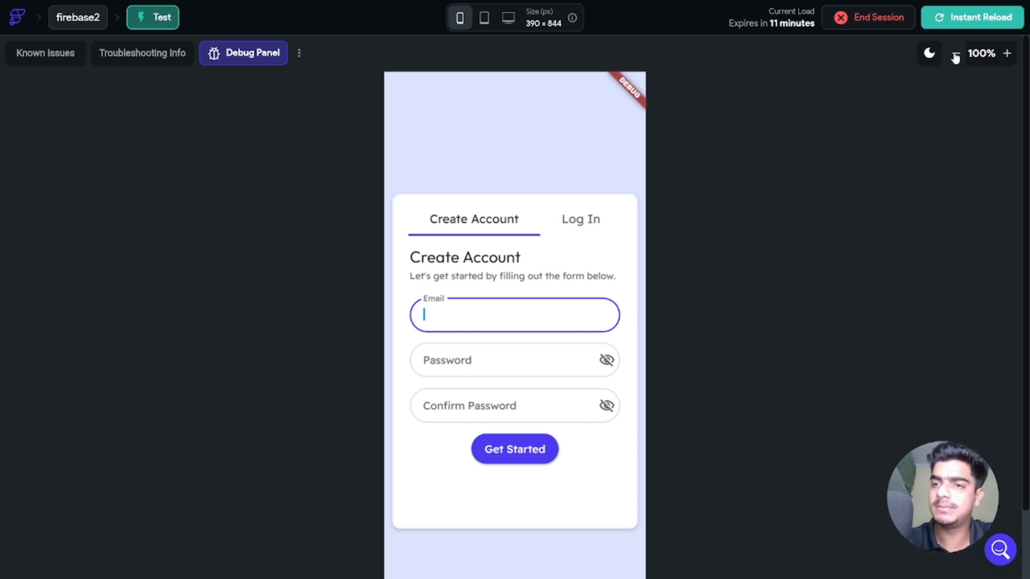
Step: Zoom the test preview out to 80% and toggle between the Log In and Create Account forms
click(956, 54)
click(956, 55)
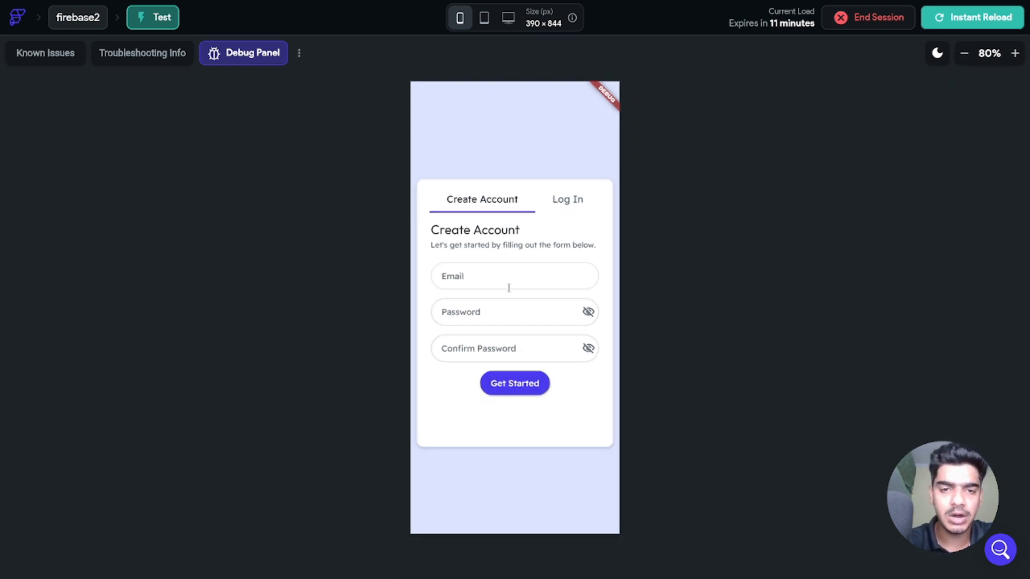
click(575, 199)
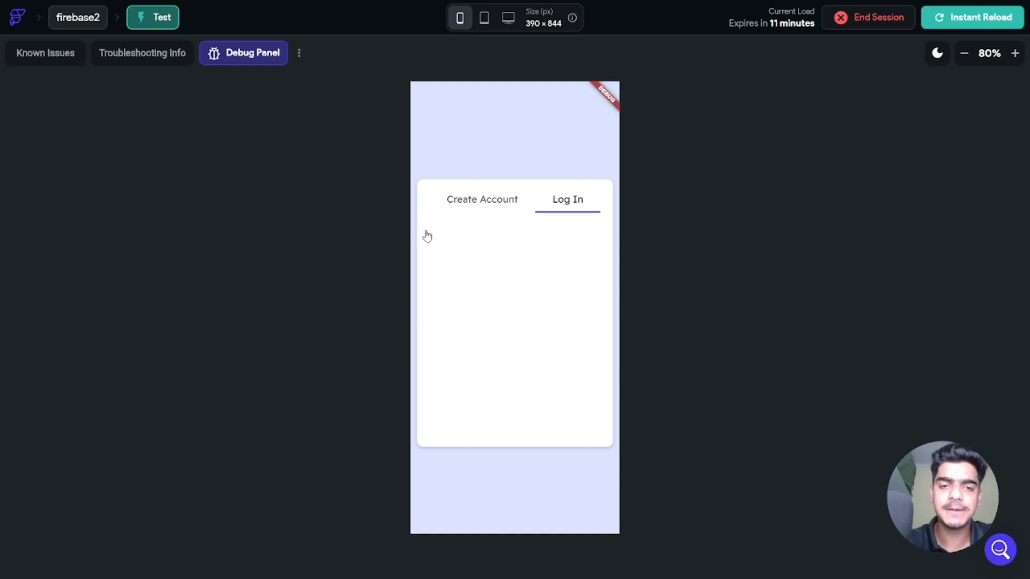
click(490, 209)
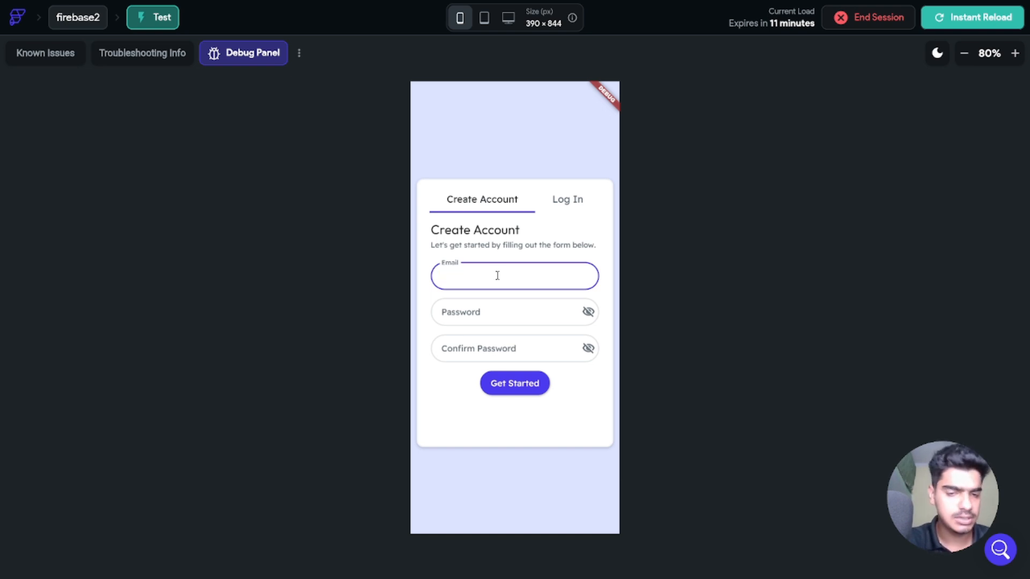
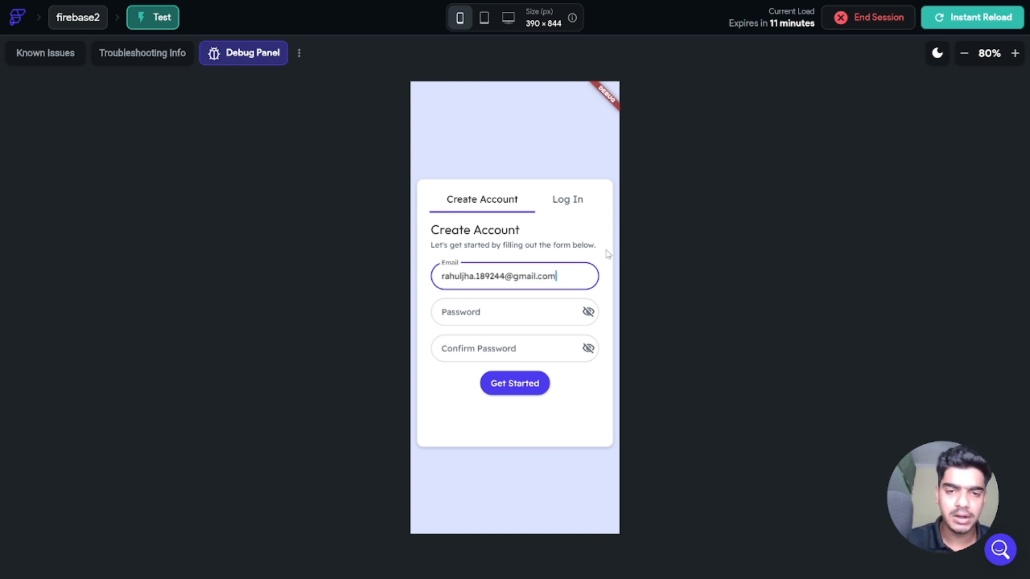
Step: Sign up in the test app with the account email and matching passwords, revealing both to verify
click(526, 317)
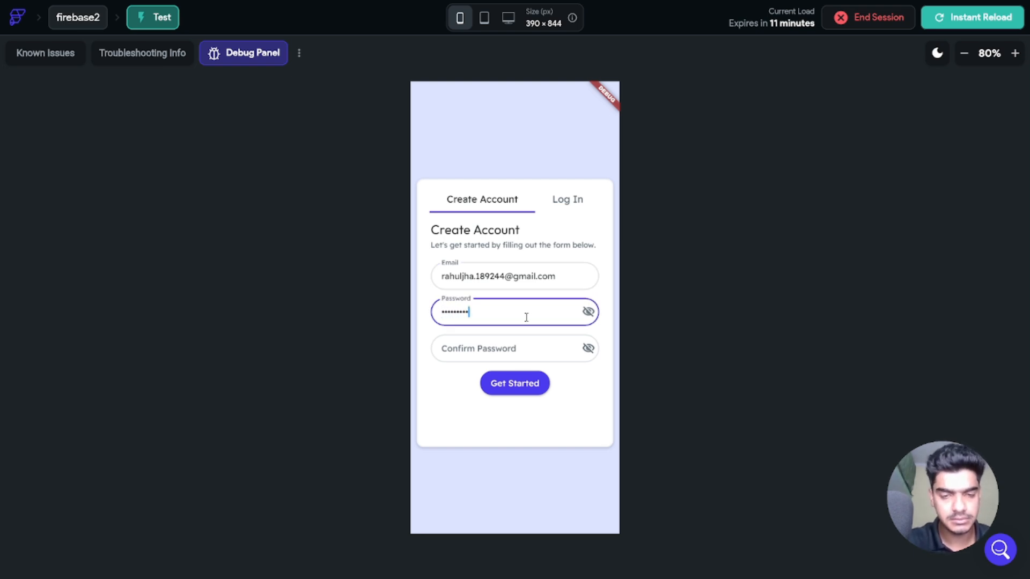
click(479, 348)
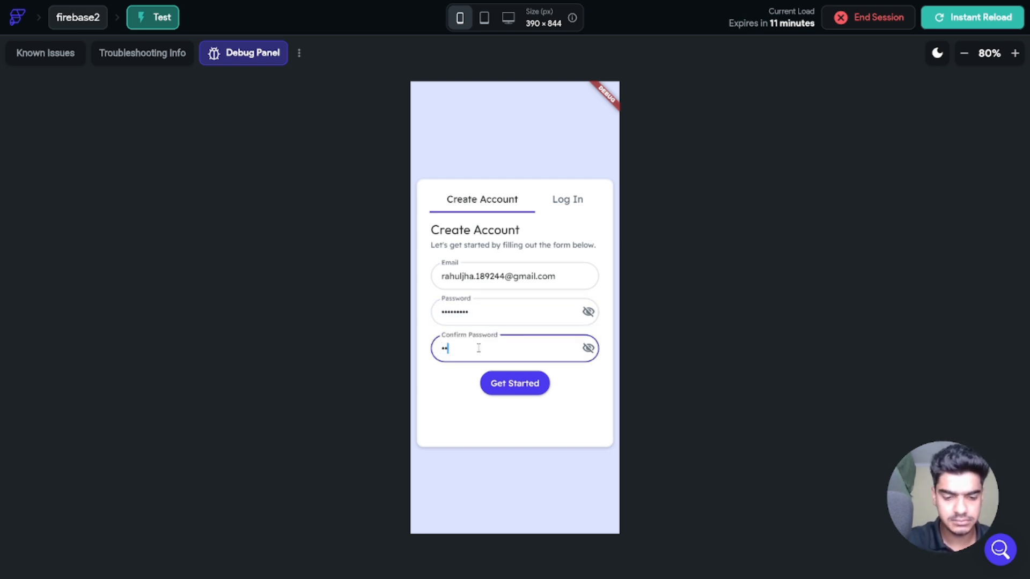
text(••••••)
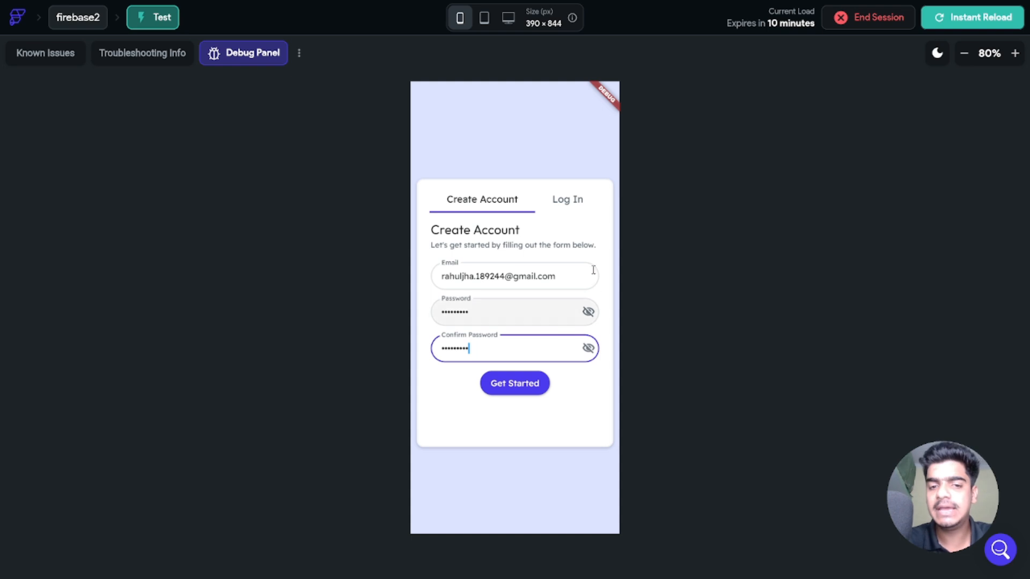
click(588, 312)
click(588, 350)
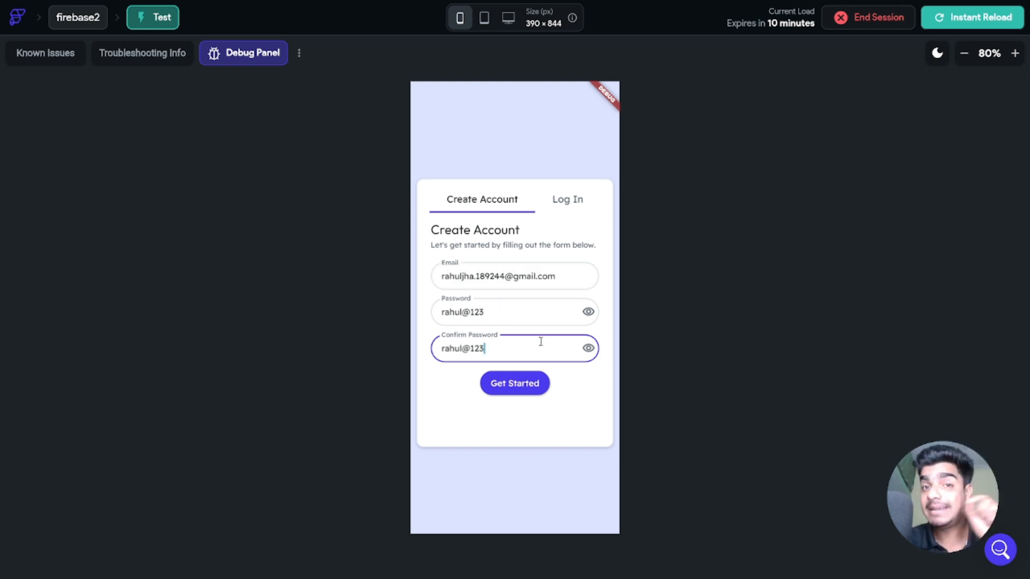
click(516, 385)
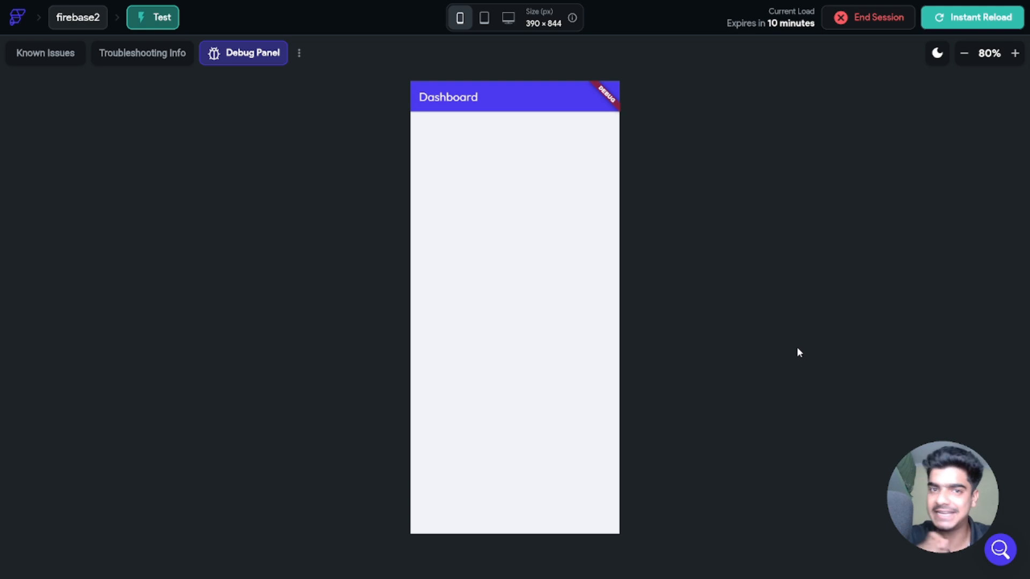
key(alt+Tab)
key(alt+Tab)
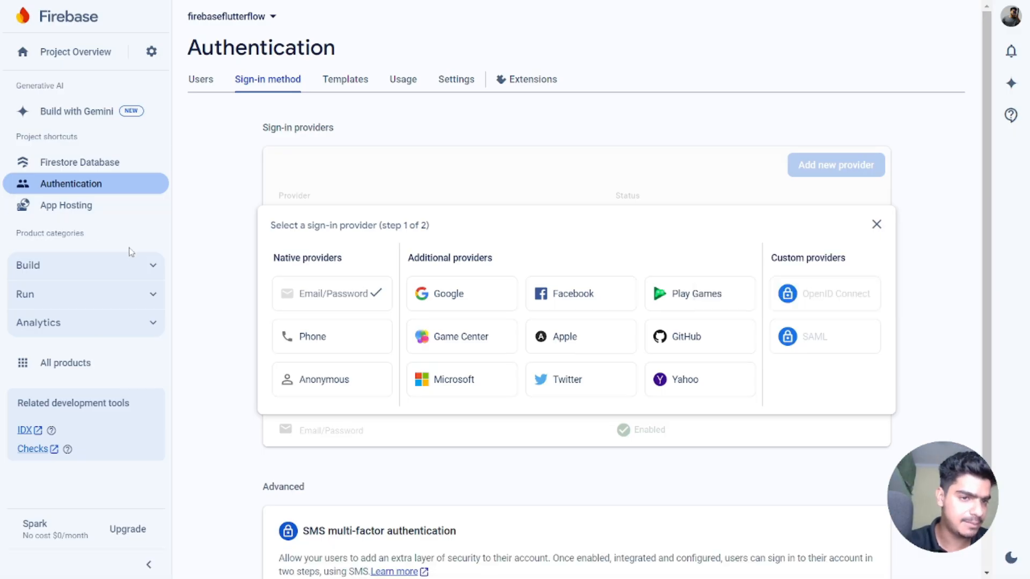
Step: Open the Firestore users collection to inspect the new user's document
click(155, 266)
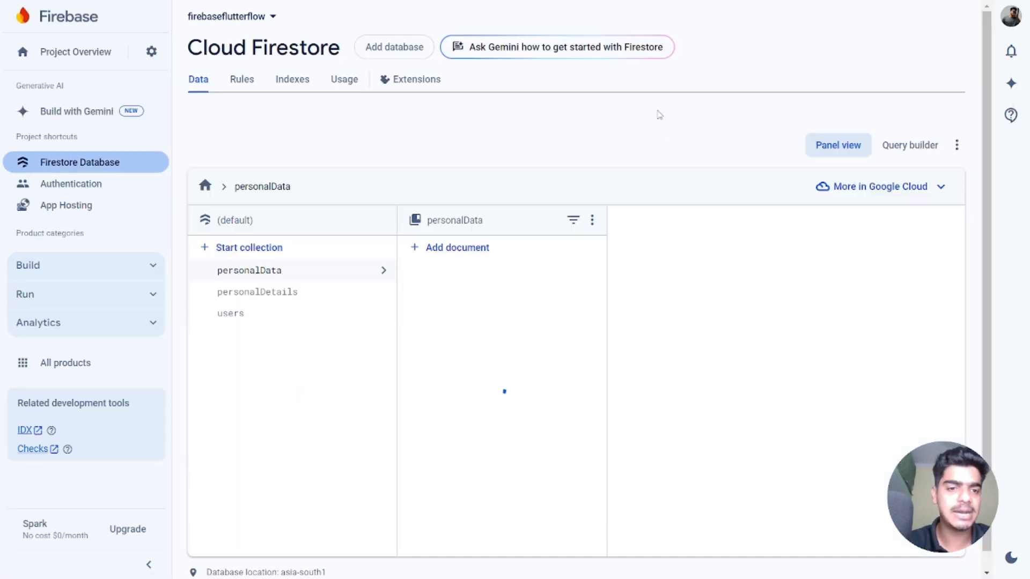
click(246, 345)
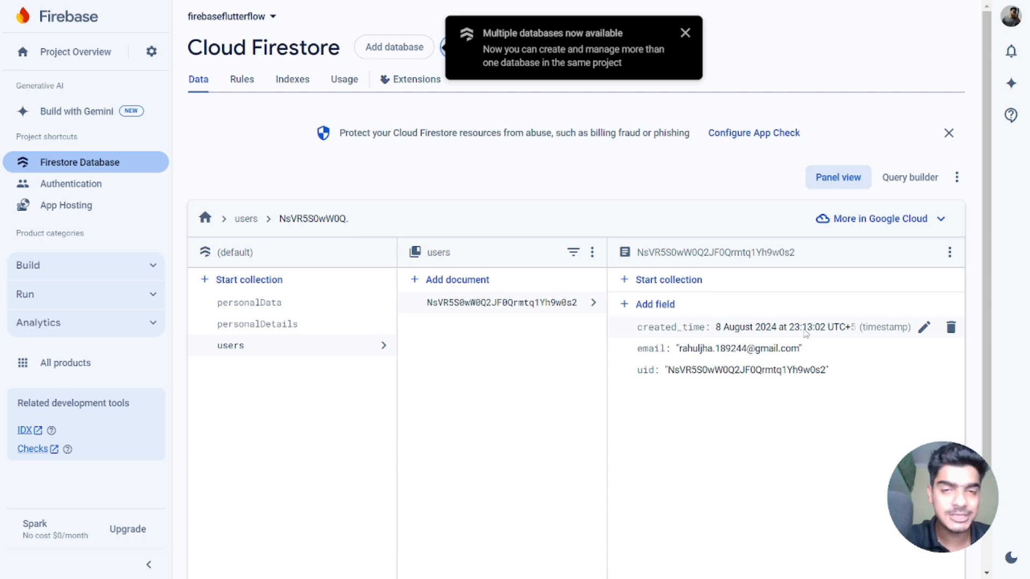
Step: Add a Button widget into the Dashboard page's Column
key(alt+Tab)
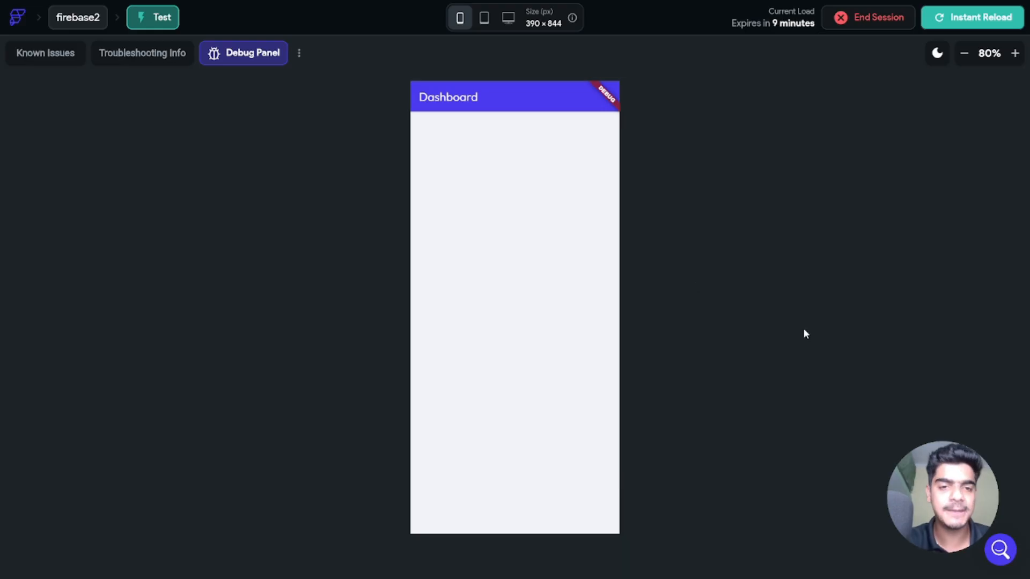
key(alt+Tab)
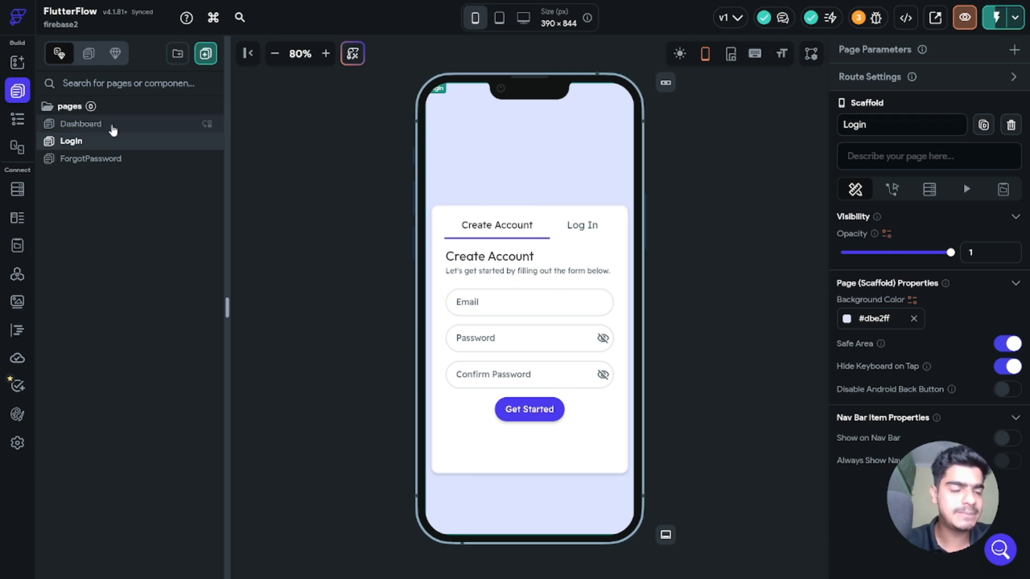
key(alt+Tab)
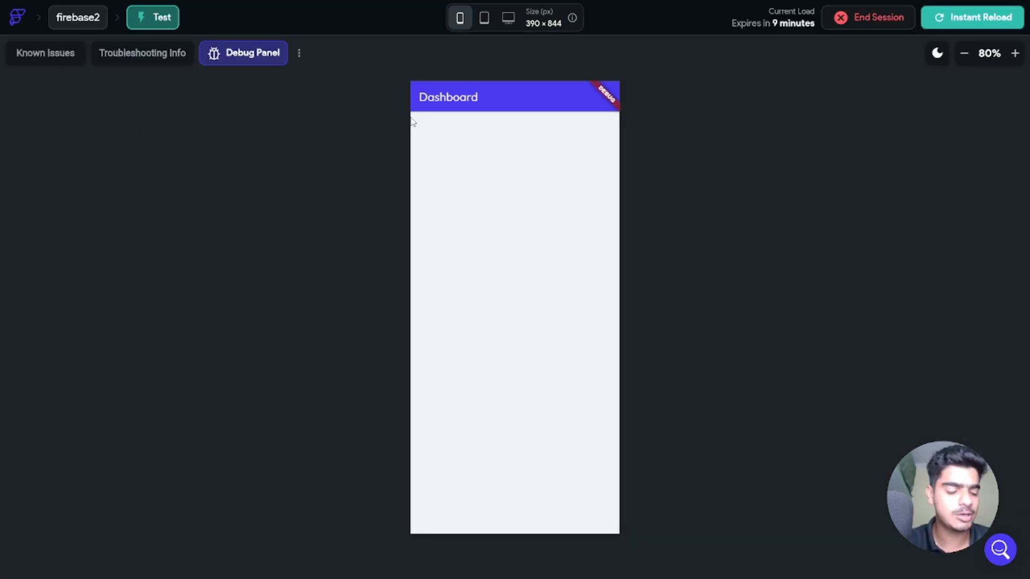
key(alt+Tab)
click(88, 129)
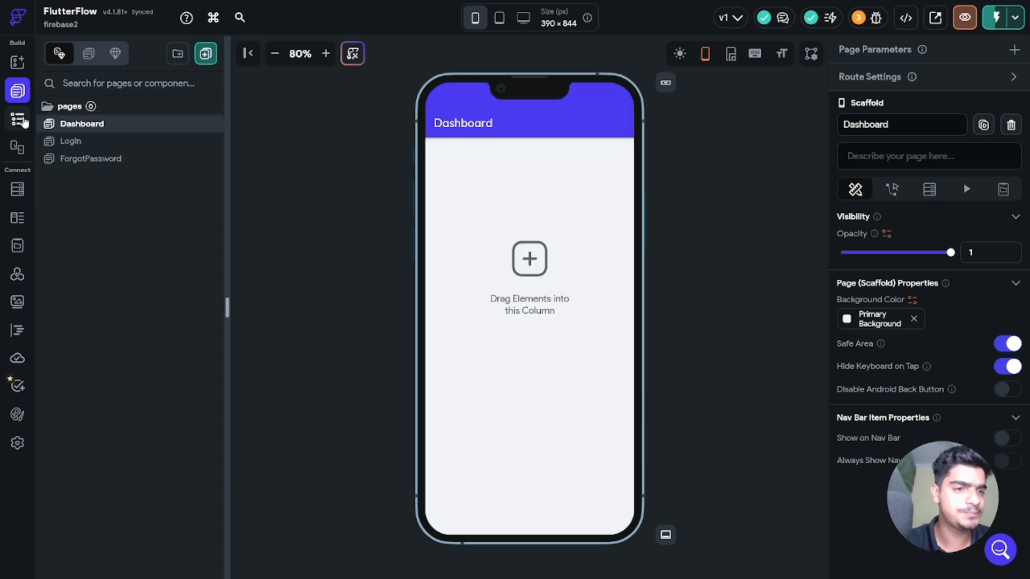
click(17, 118)
click(194, 141)
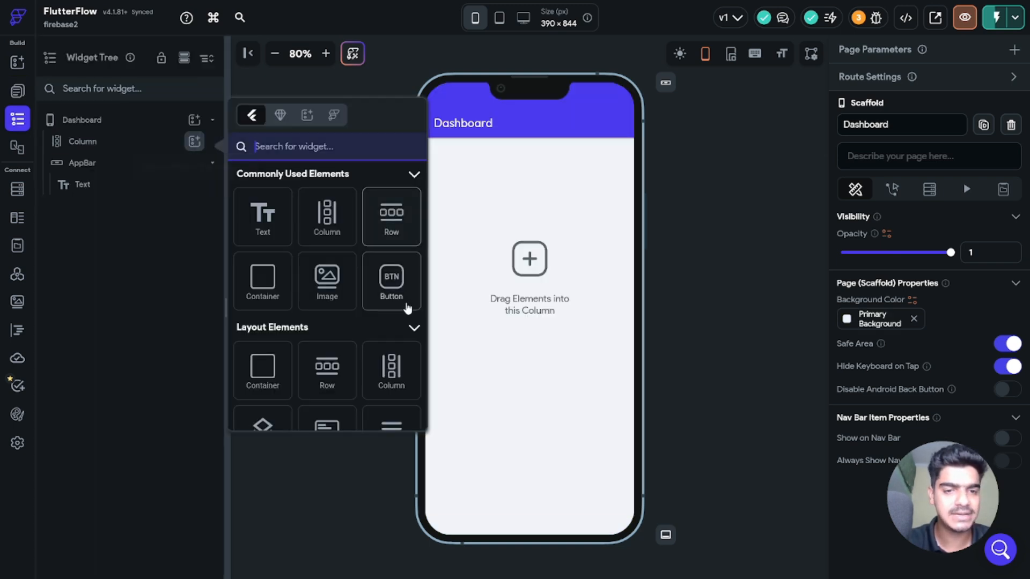
drag(391, 275, 593, 277)
Step: Change the new button's label to 'logout'
scroll(982, 370, down, 3)
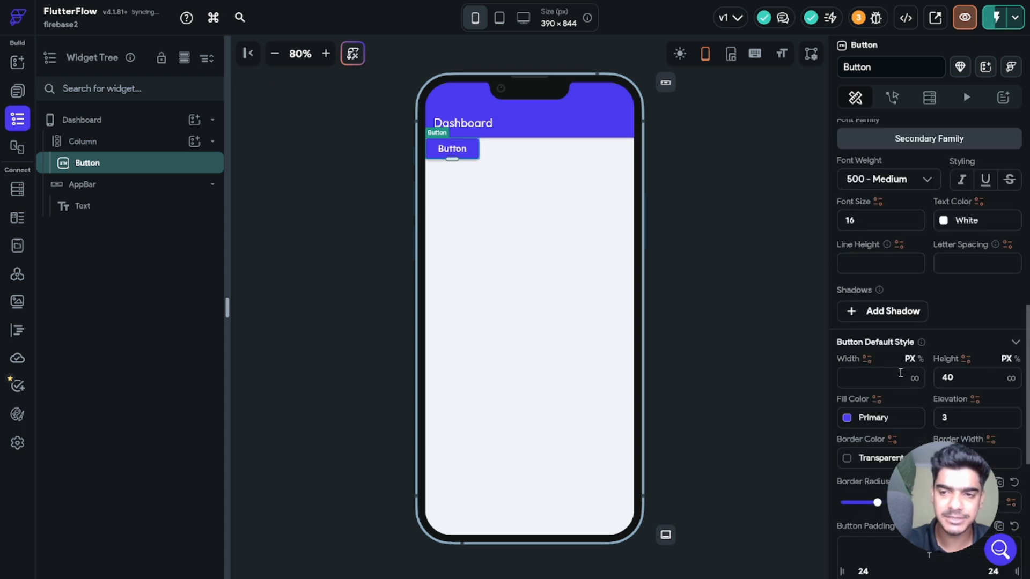
scroll(891, 294, up, 5)
click(883, 379)
double_click(884, 378)
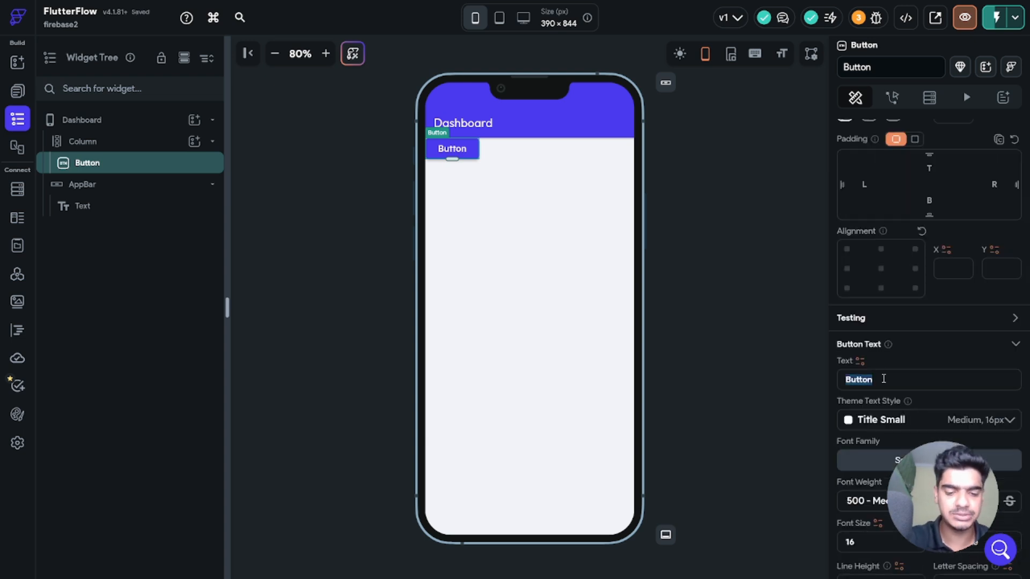
text(l)
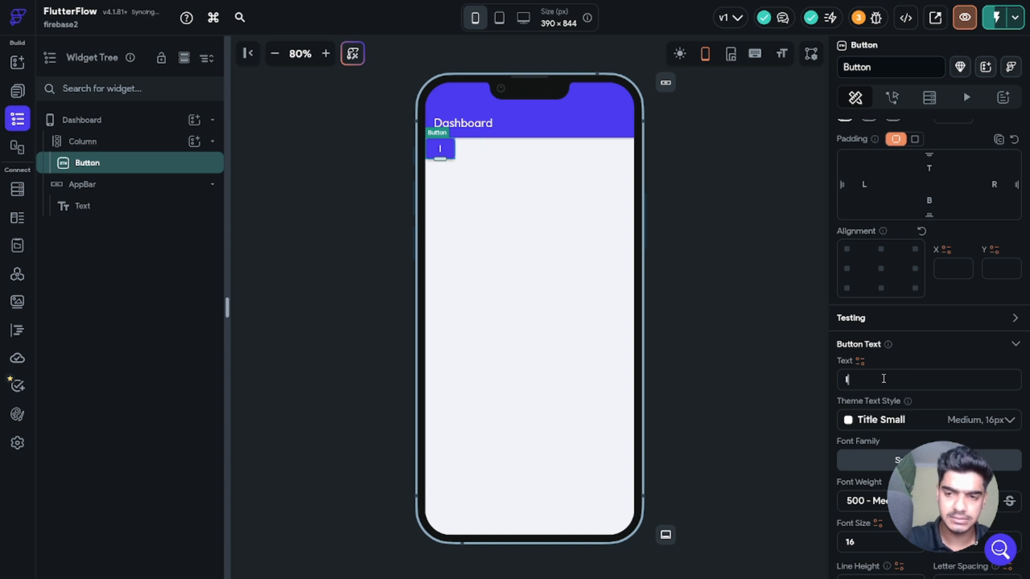
text(ogout)
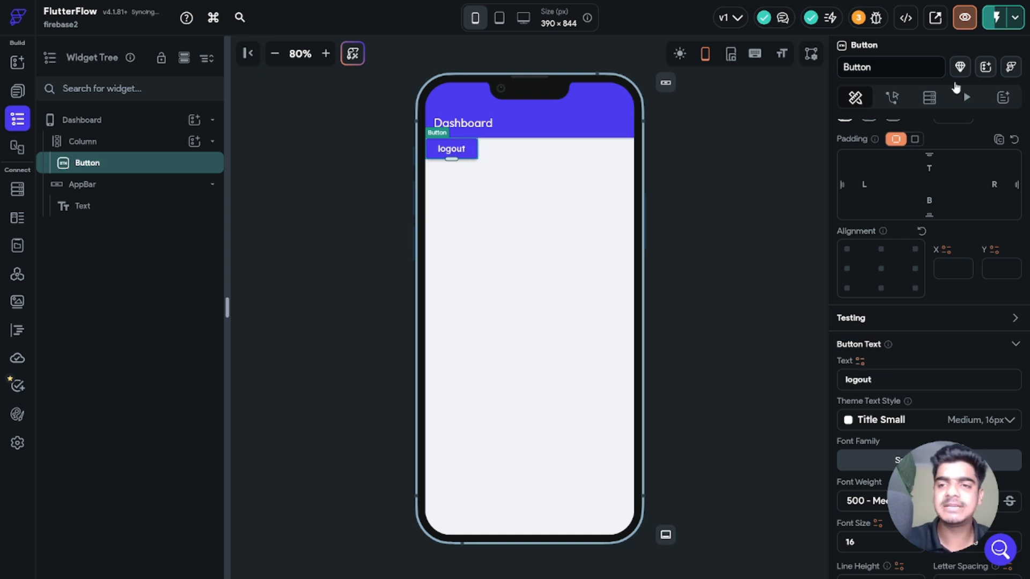
Step: Give the logout button an on-tap Firebase Auth Log Out action
click(892, 97)
click(983, 170)
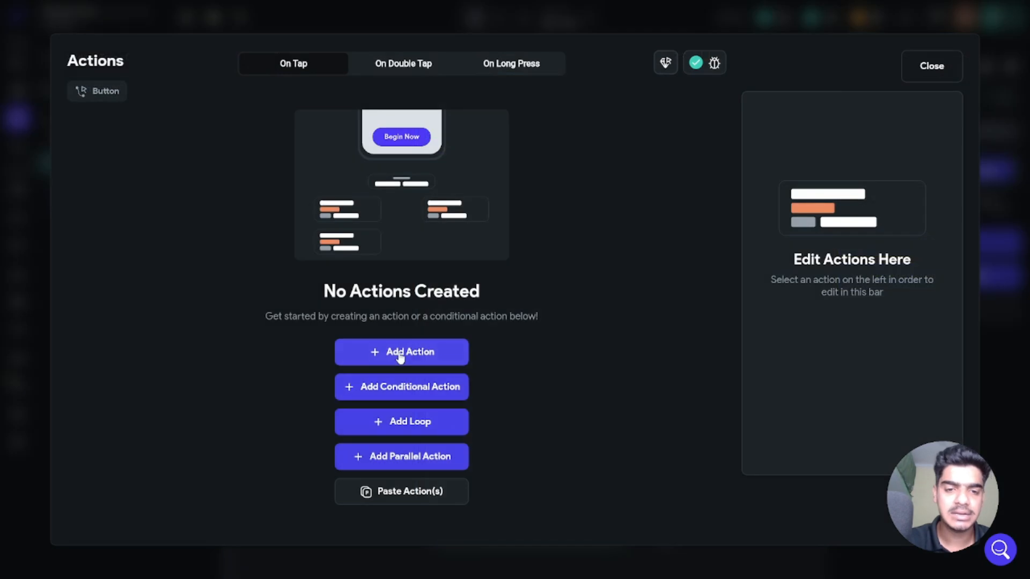
click(398, 351)
click(835, 209)
text(logou)
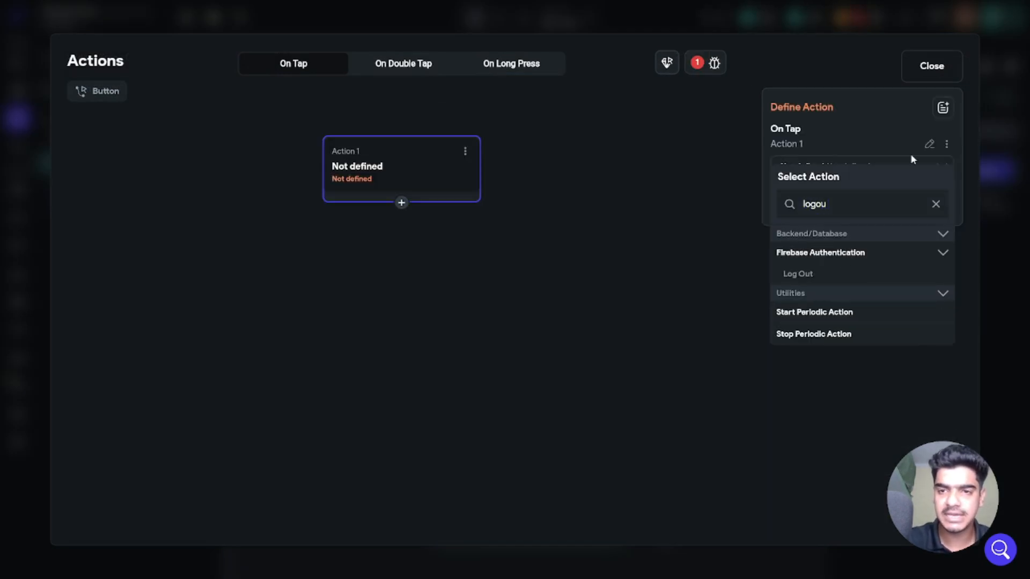
click(813, 275)
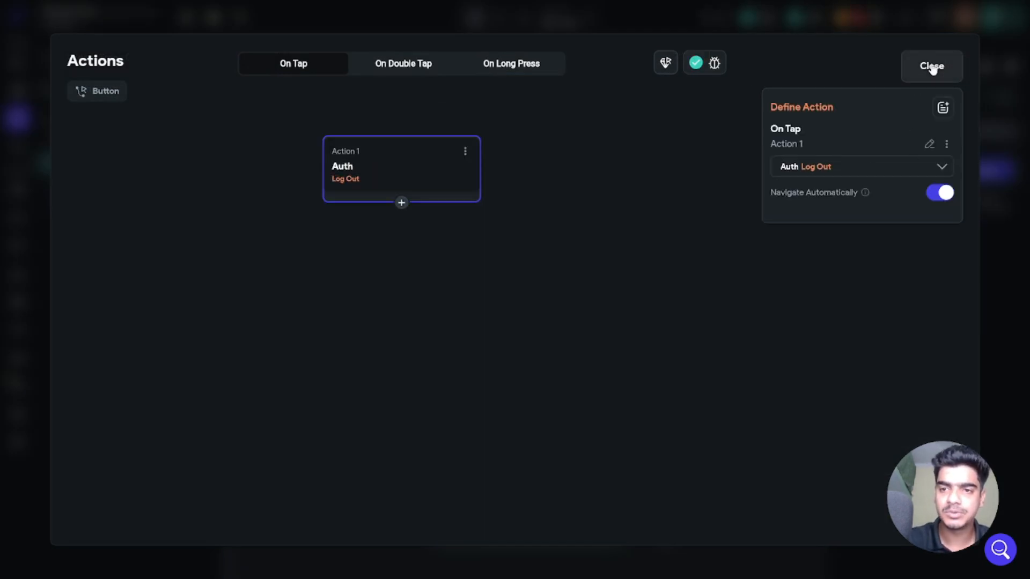
click(931, 66)
click(713, 260)
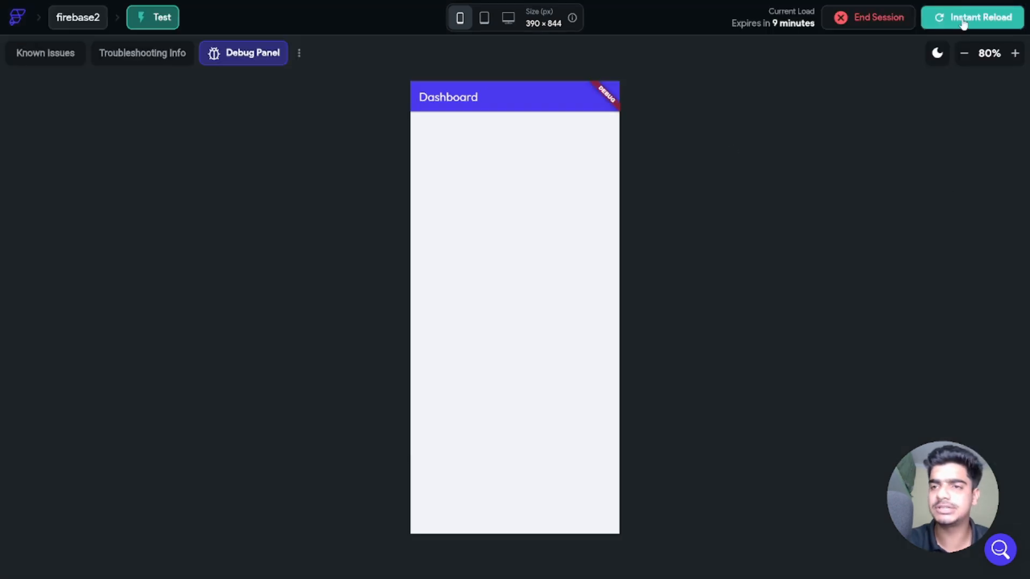
Step: Reload the test app, log out from the Dashboard, and switch to the Log In form
click(963, 19)
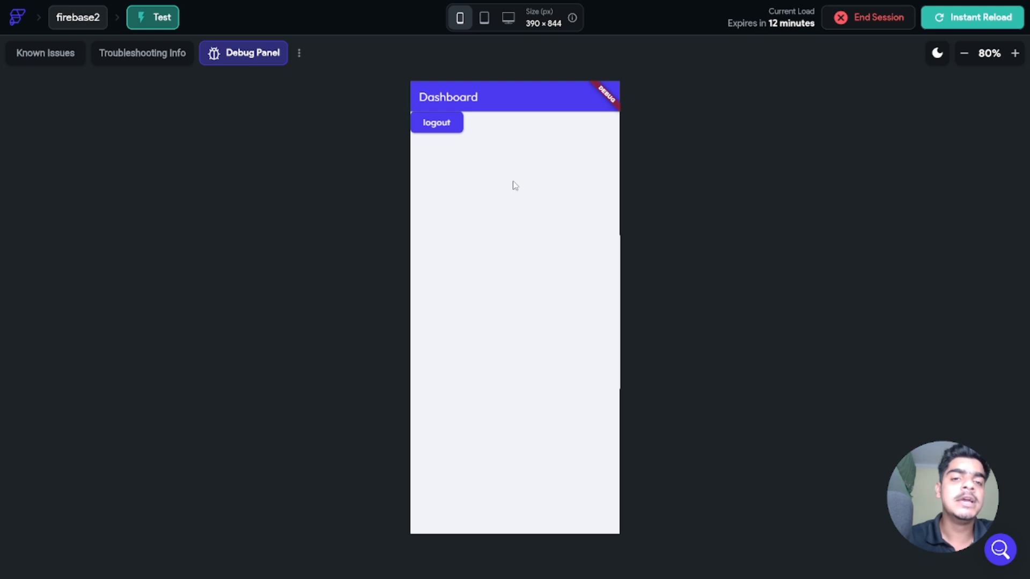
click(445, 126)
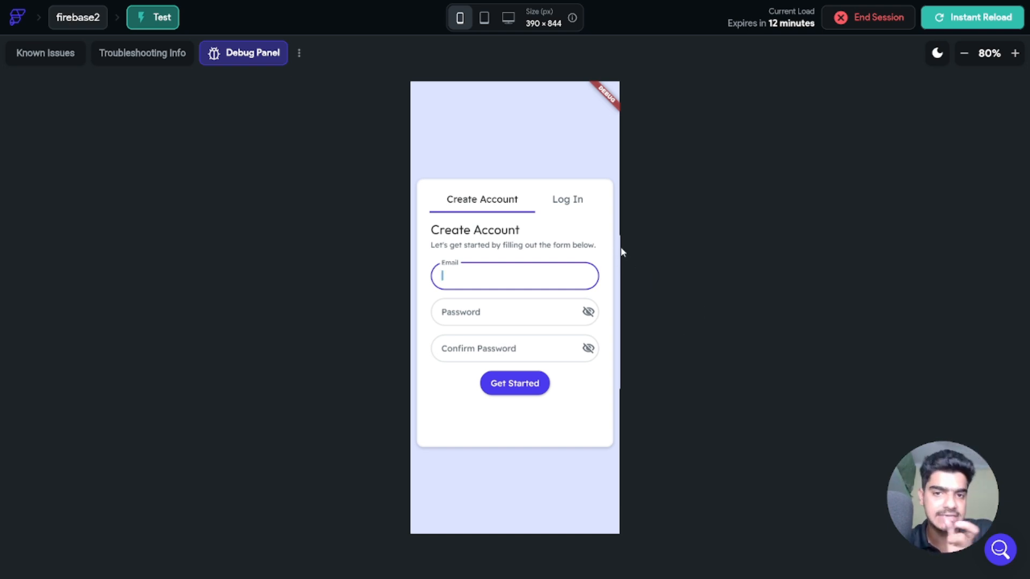
click(573, 200)
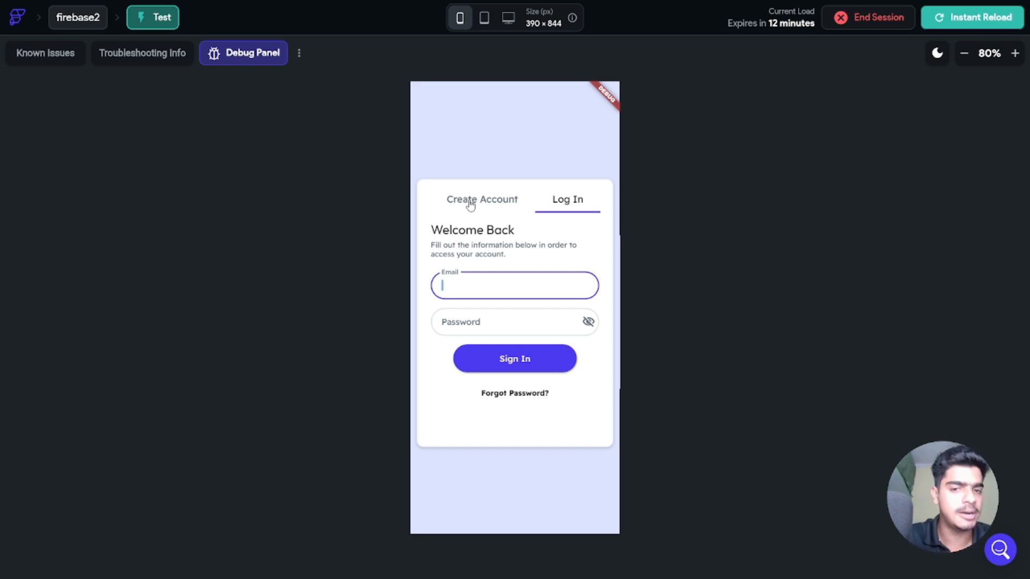
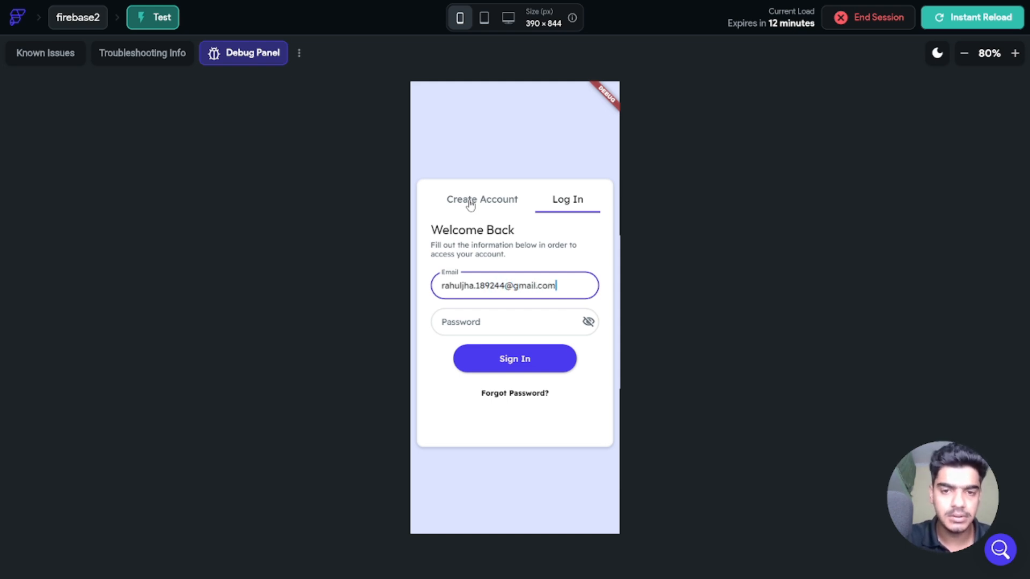
Step: Try signing in with the account email and password, then select the unresponsive Sign In button
key(Tab)
text(•••••••••)
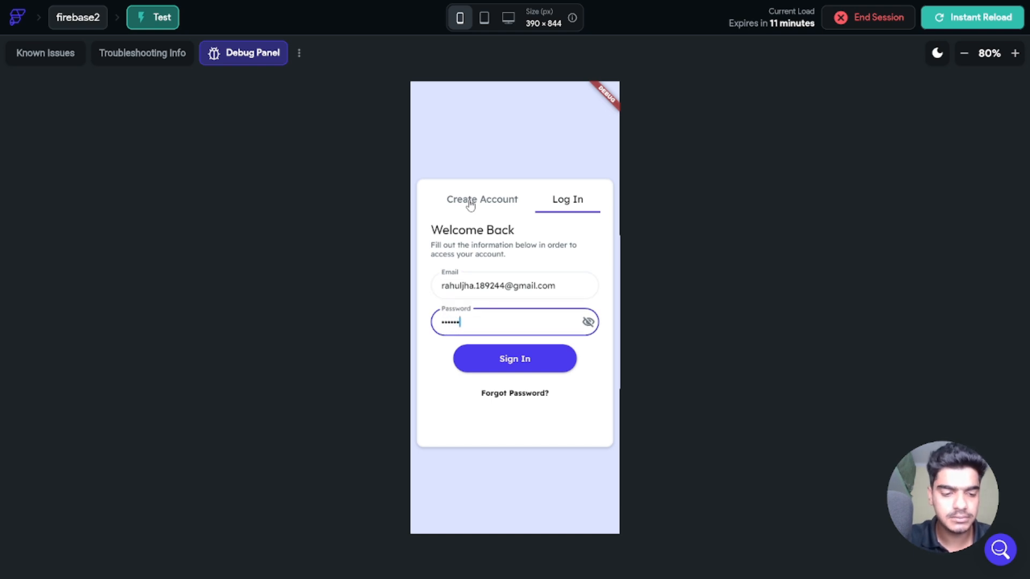
click(527, 362)
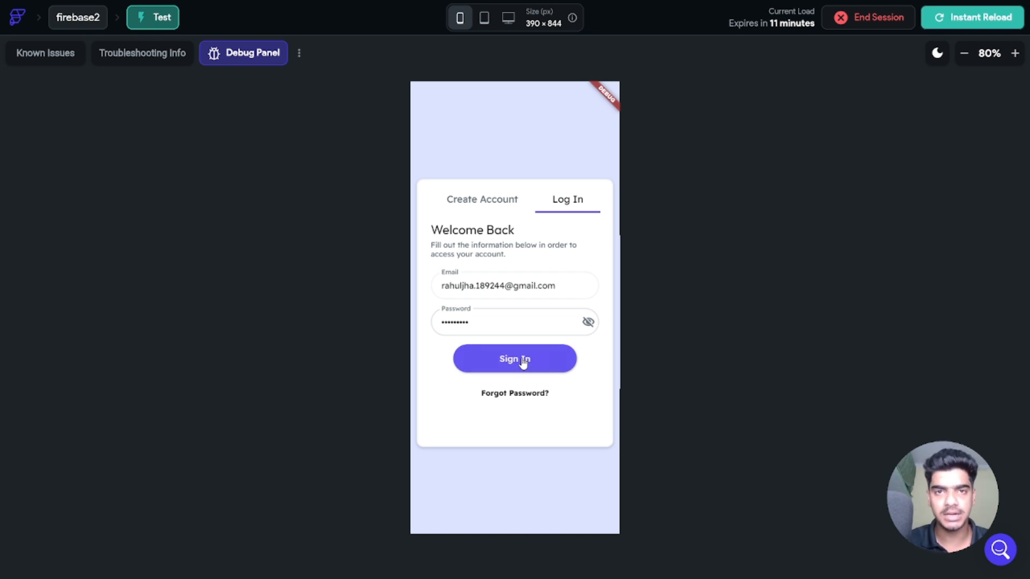
click(524, 363)
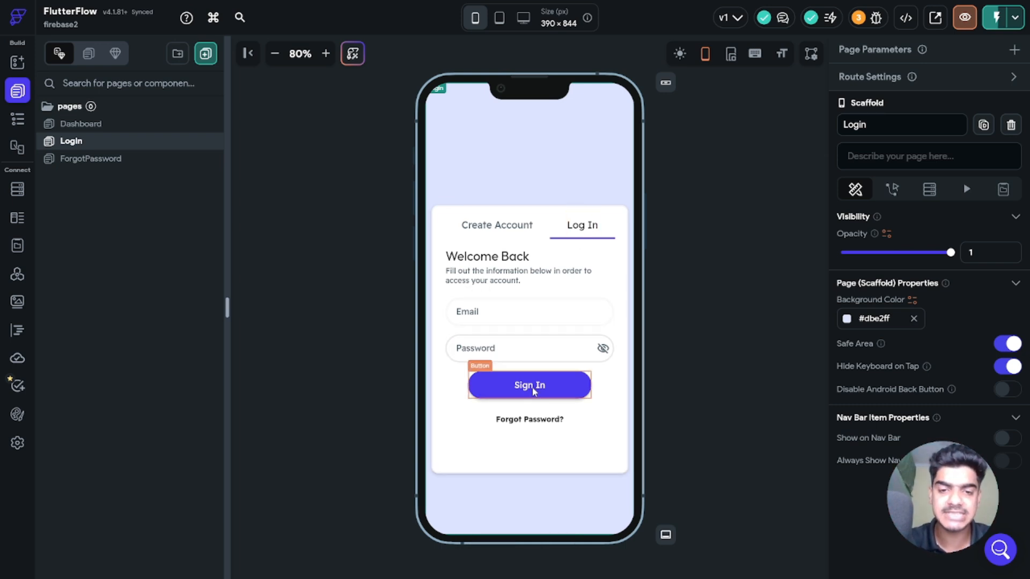
click(534, 392)
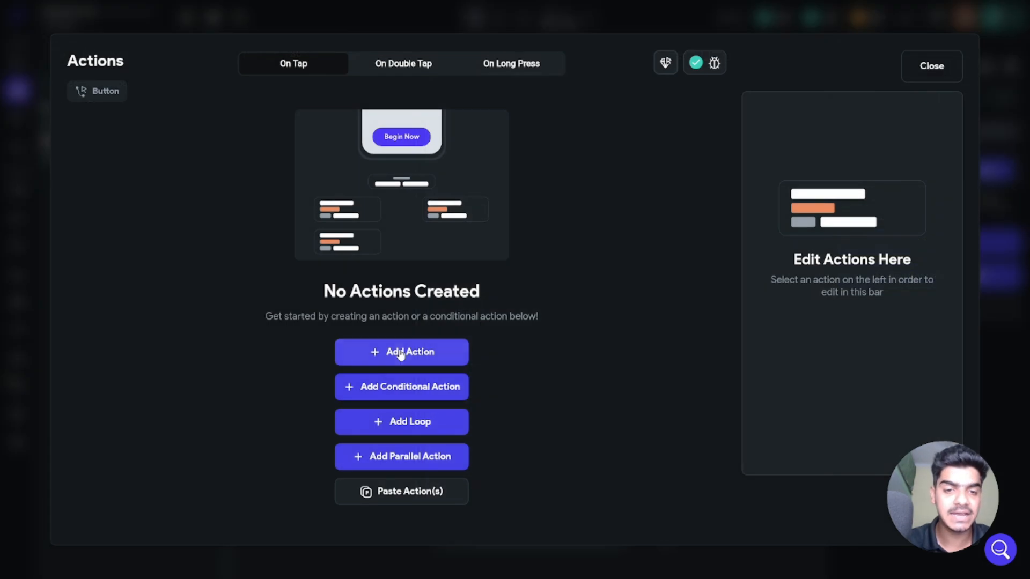
Step: Add a Firebase Auth Log In action to the Sign In button
click(403, 352)
click(852, 203)
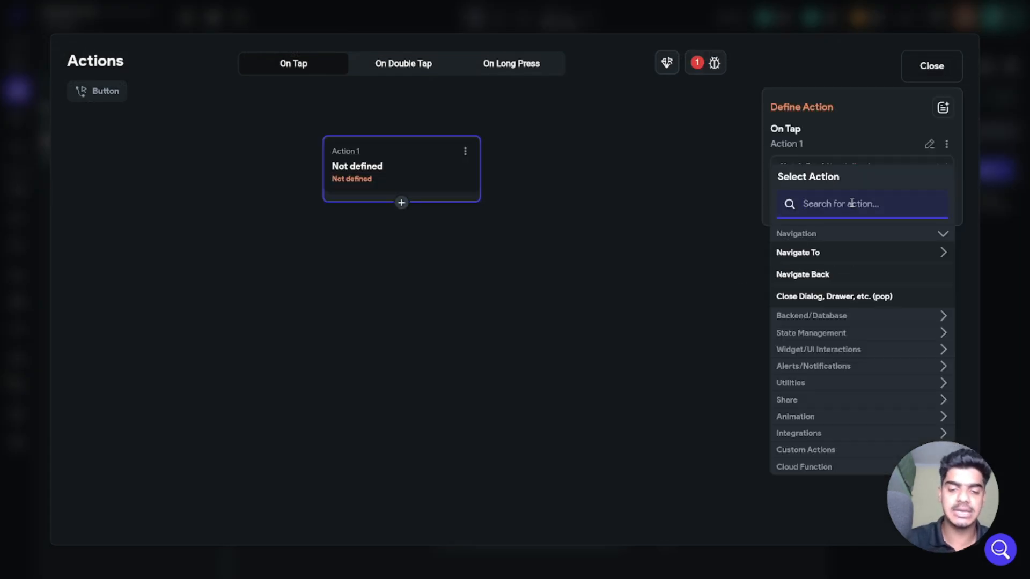
text(login)
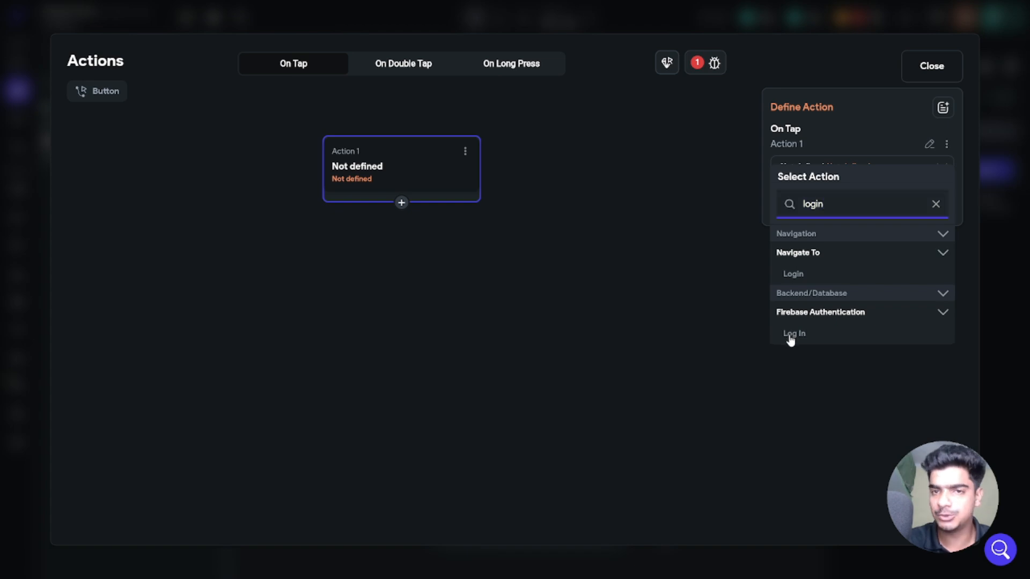
click(792, 334)
Step: Set the Log In action to provider Email, Email Field emailAddress, Password Field password
click(885, 209)
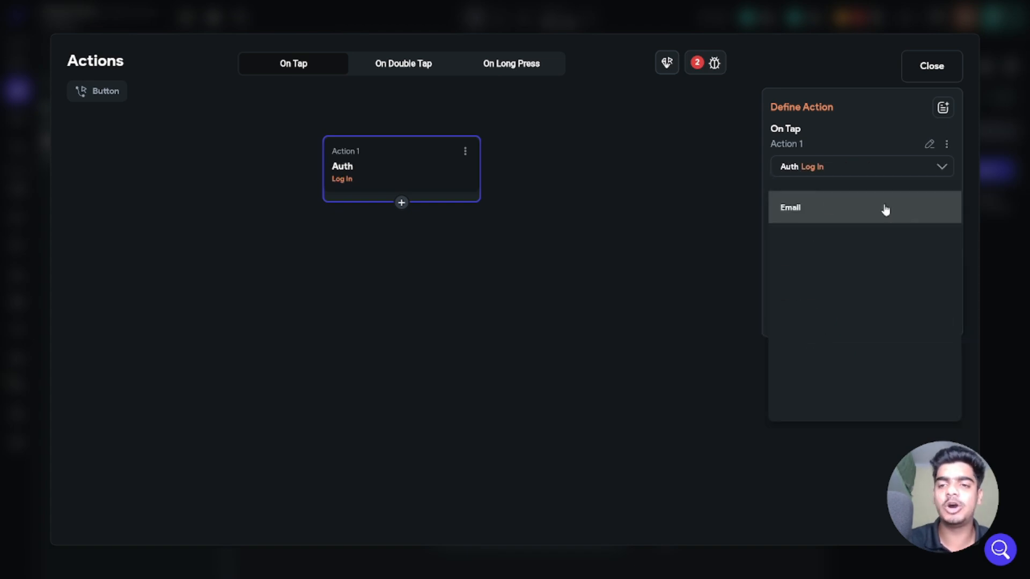
click(800, 213)
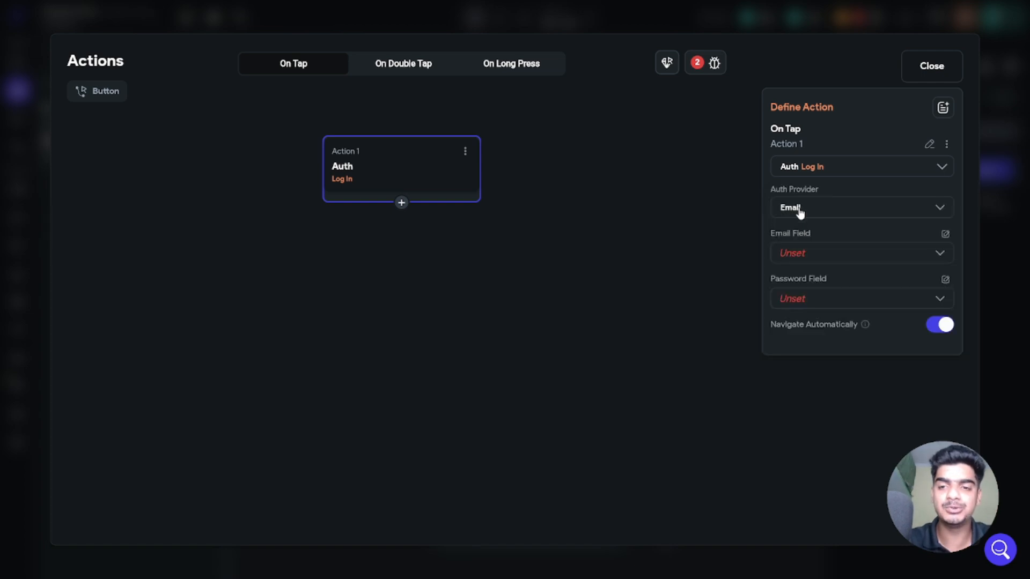
click(795, 257)
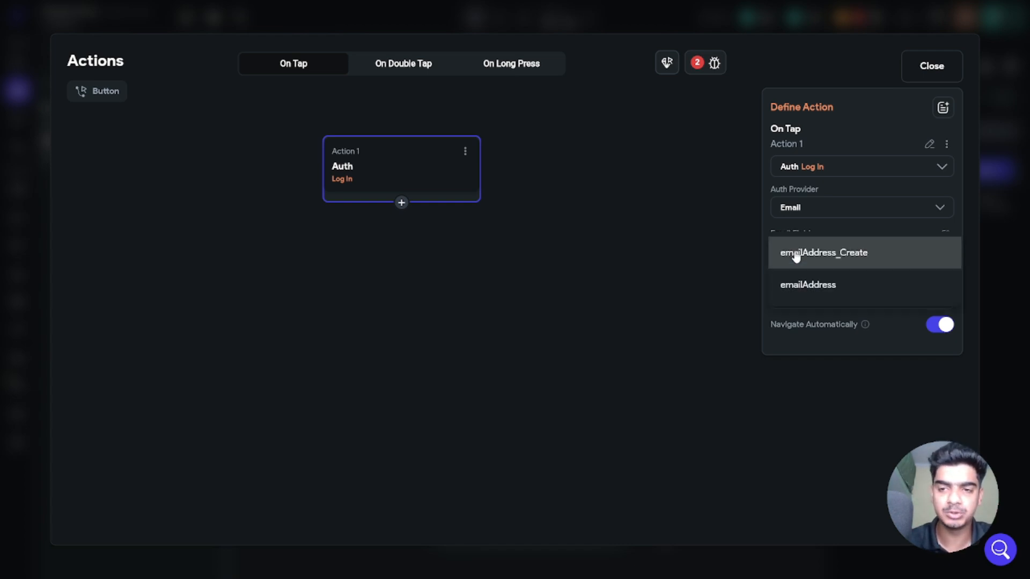
click(811, 294)
click(819, 302)
click(796, 363)
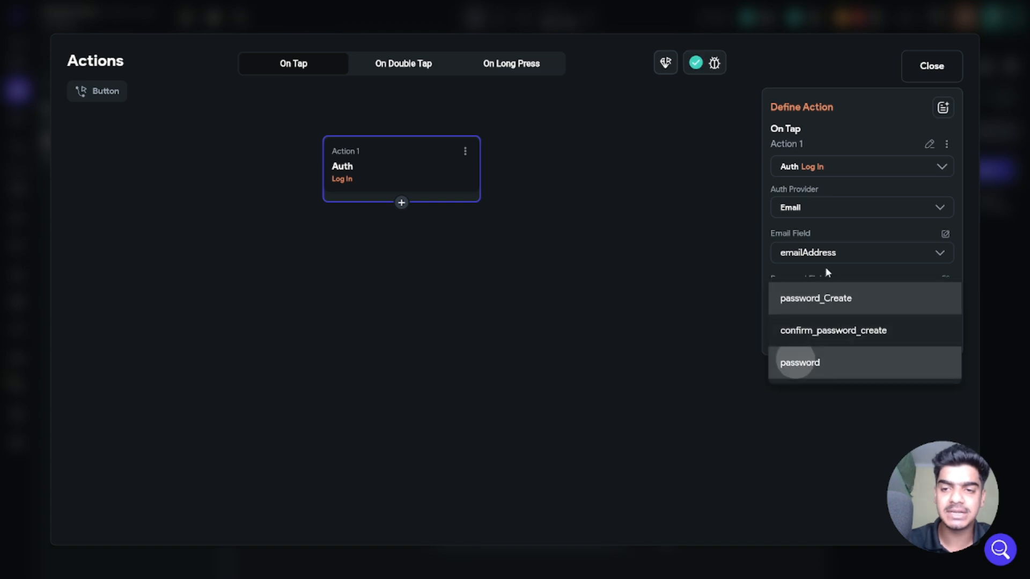
click(864, 258)
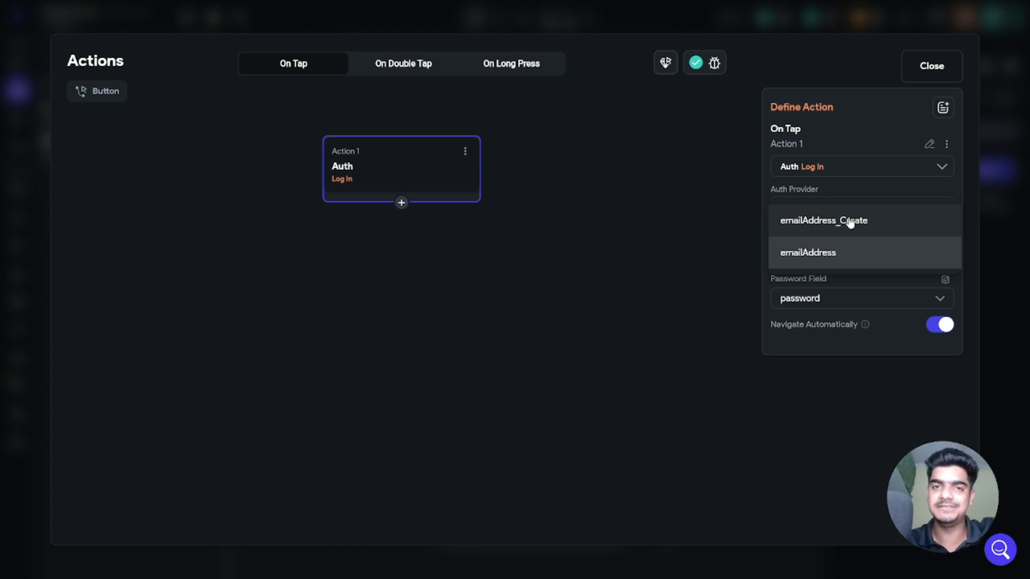
click(827, 256)
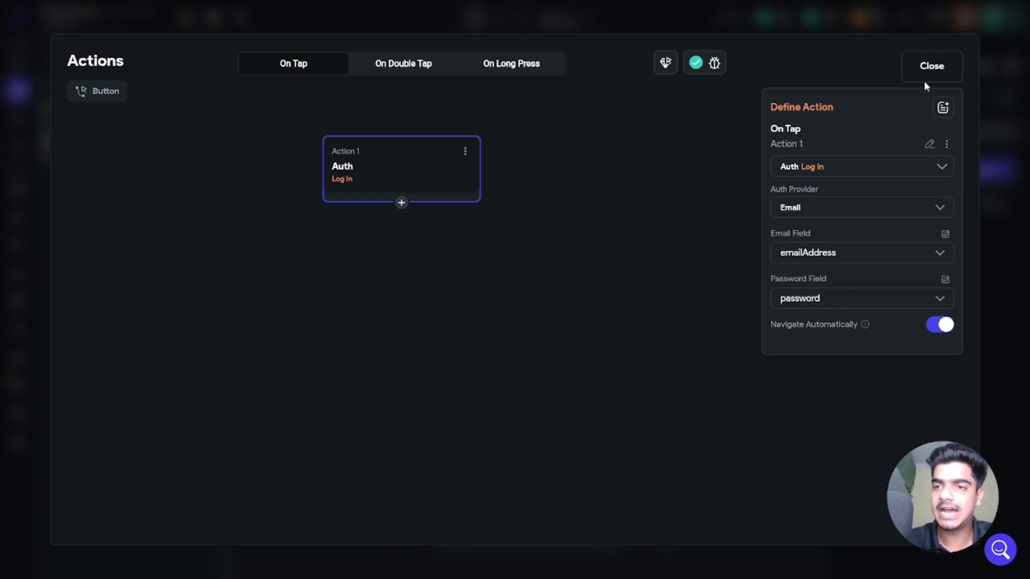
click(923, 67)
click(687, 296)
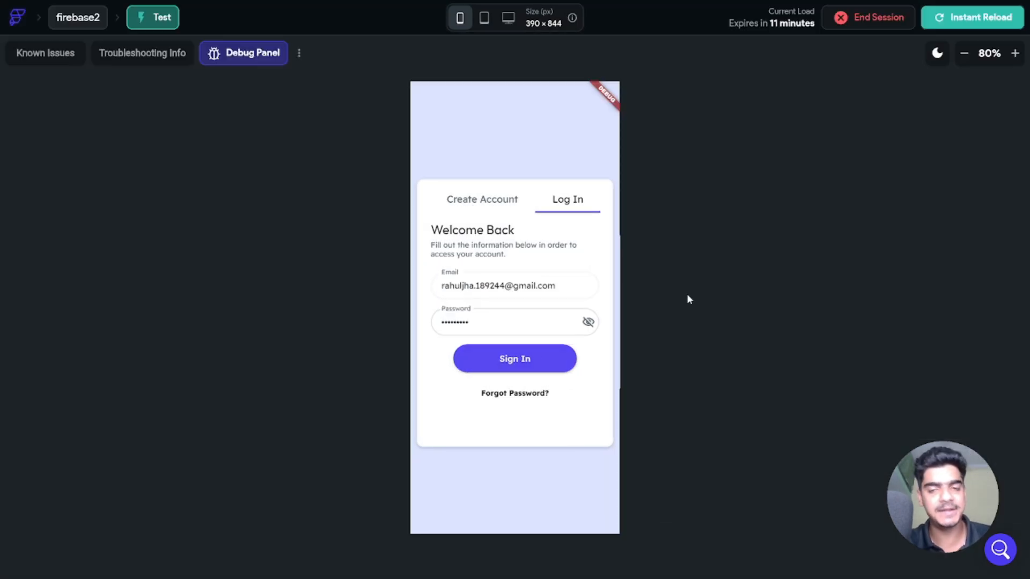
Step: Reload the test app and sign in with the account email and password
click(950, 19)
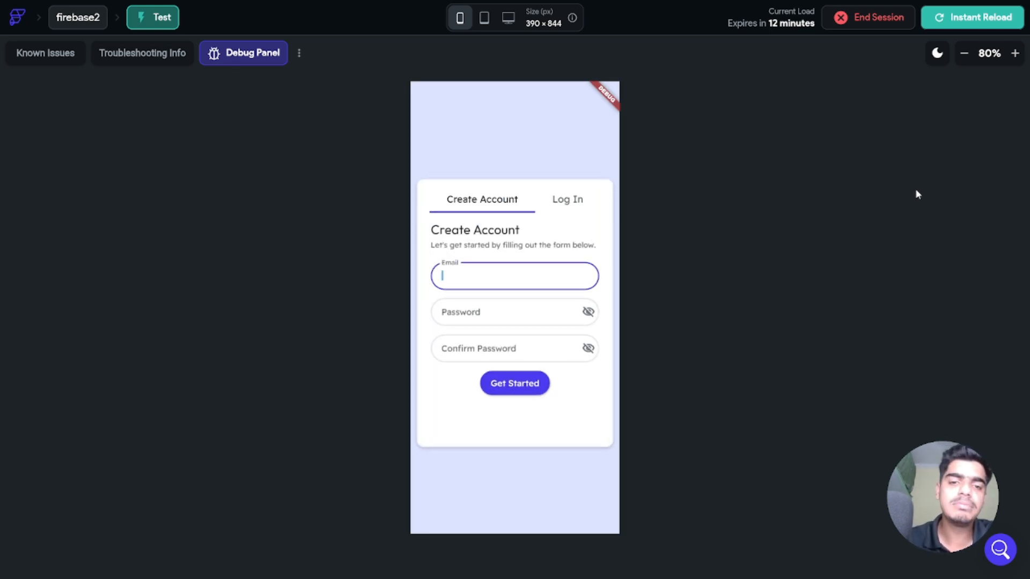
click(567, 206)
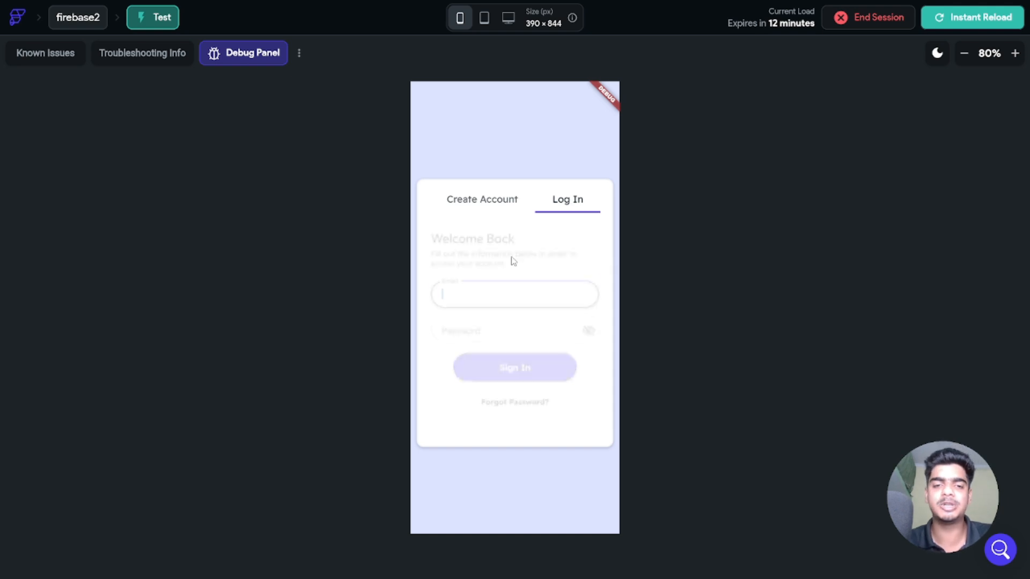
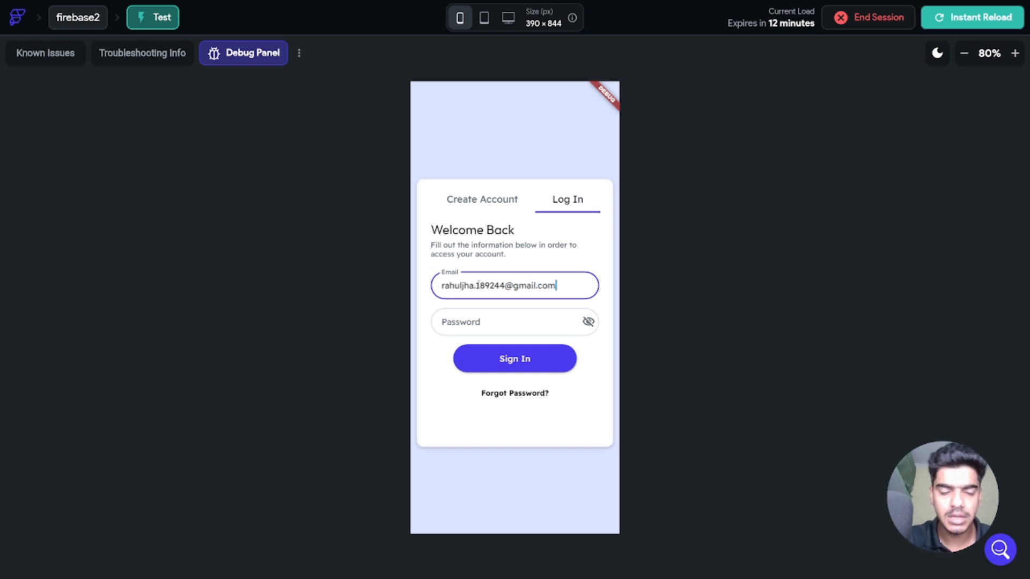
click(473, 316)
text(•••••••••)
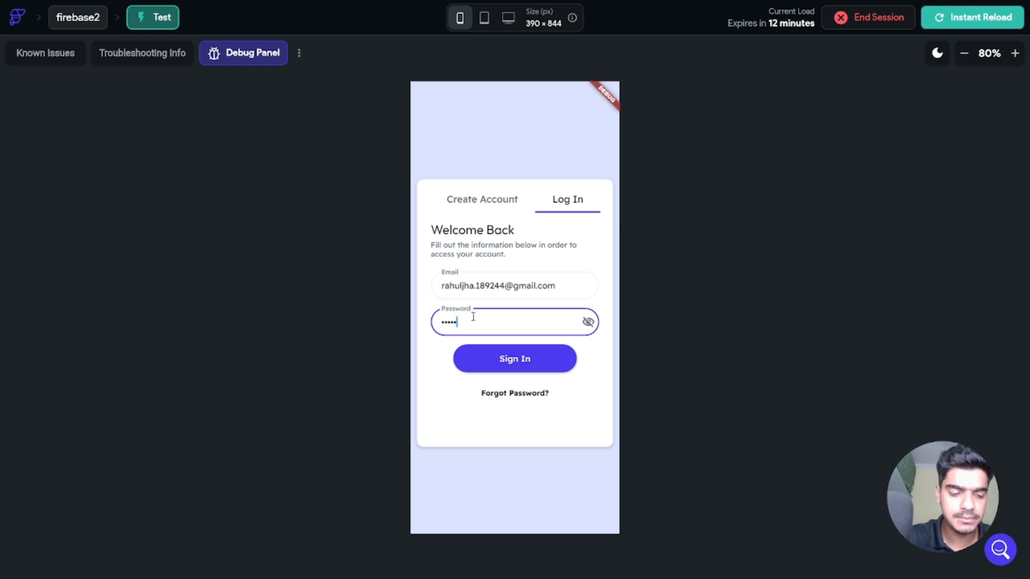
click(506, 362)
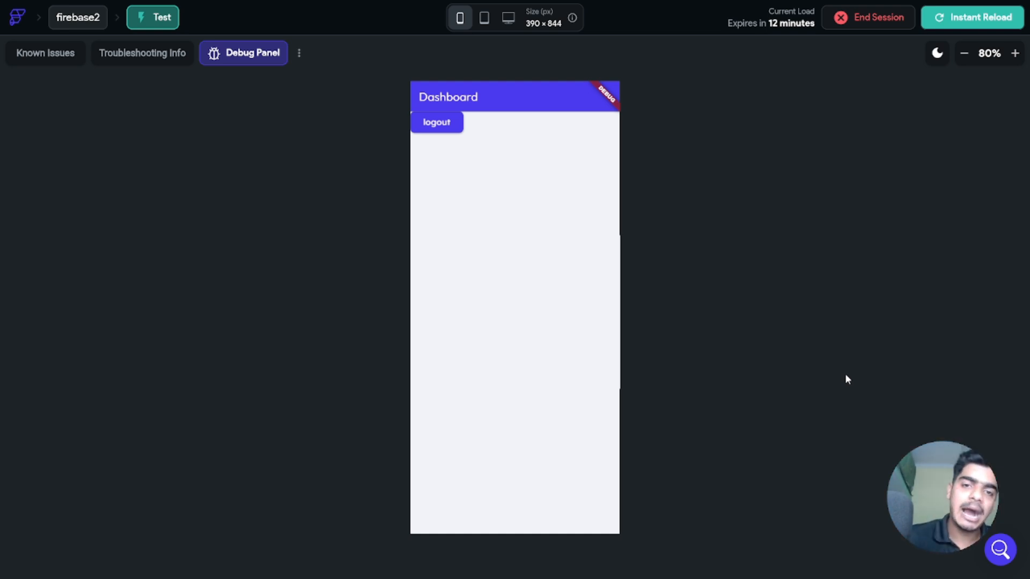
Step: Log out of the Dashboard and re-enter the account email on the Log In form
click(444, 129)
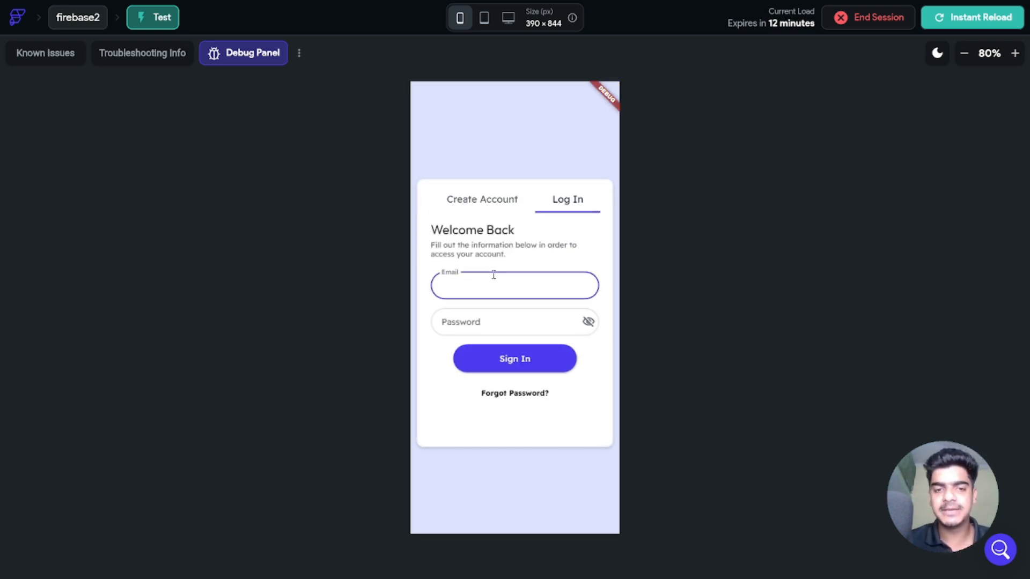
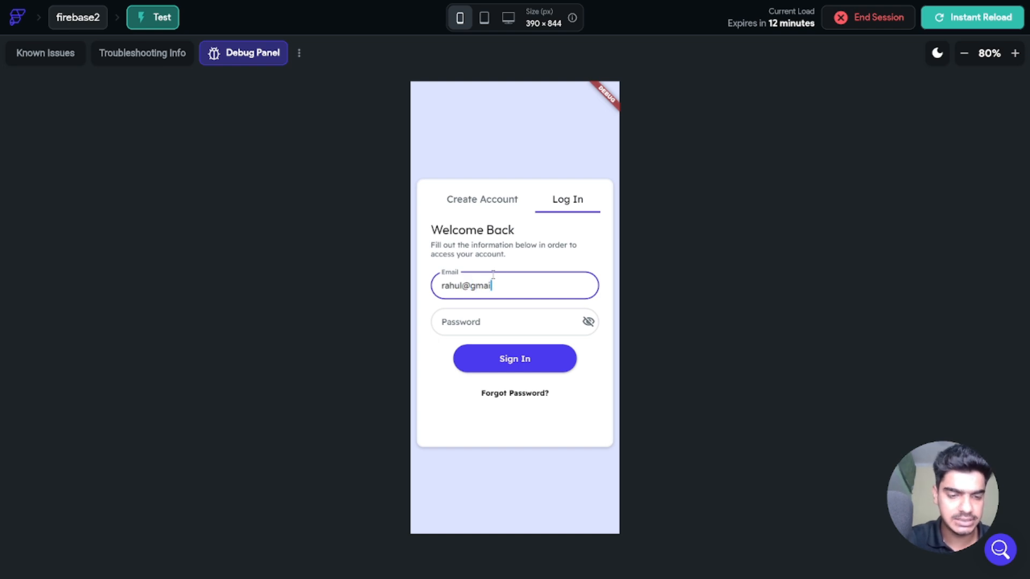
key(ctrl+a)
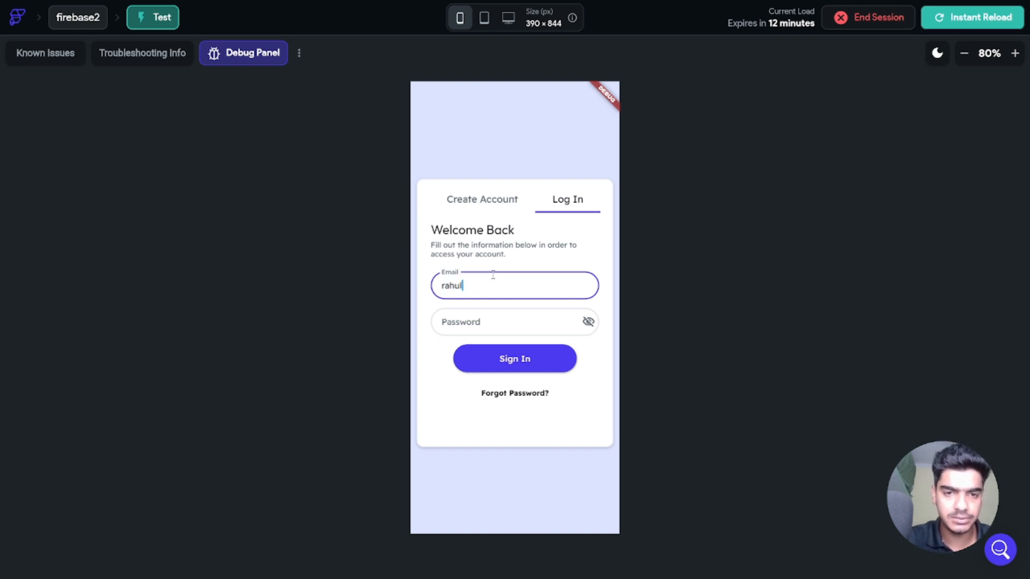
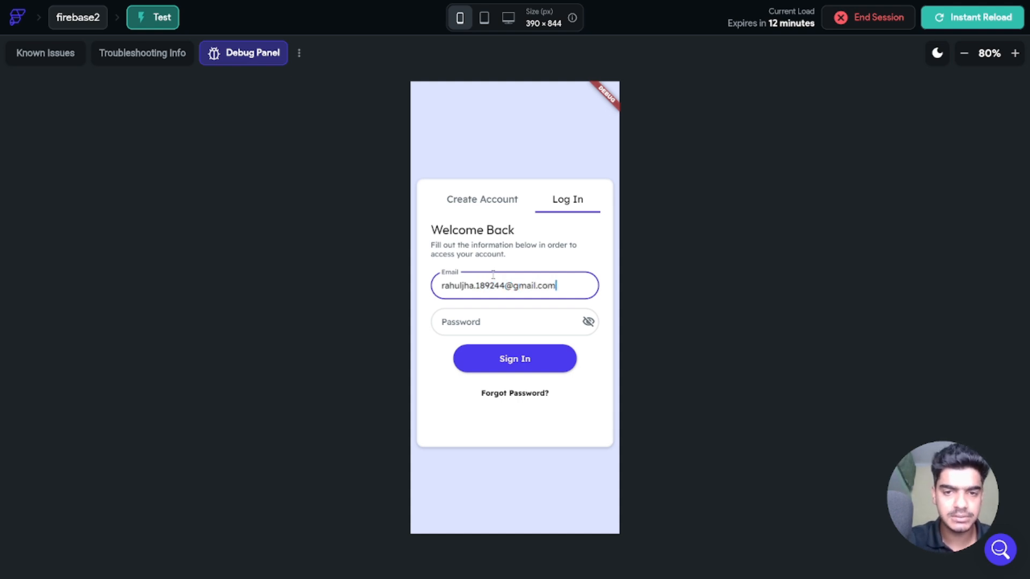
key(Tab)
Step: Enter an altered password with visibility on and attempt Sign In twice, which fails
click(588, 322)
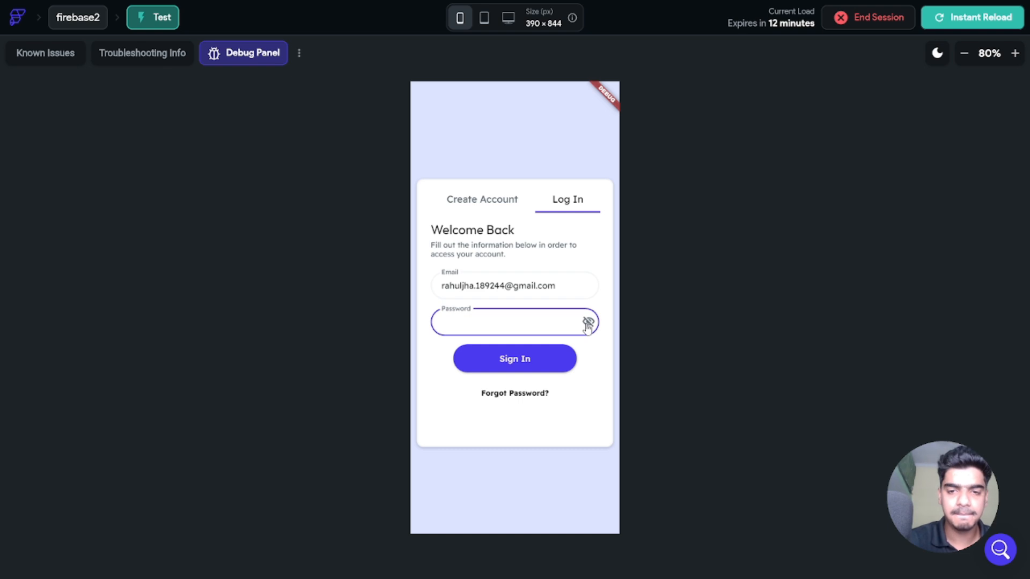
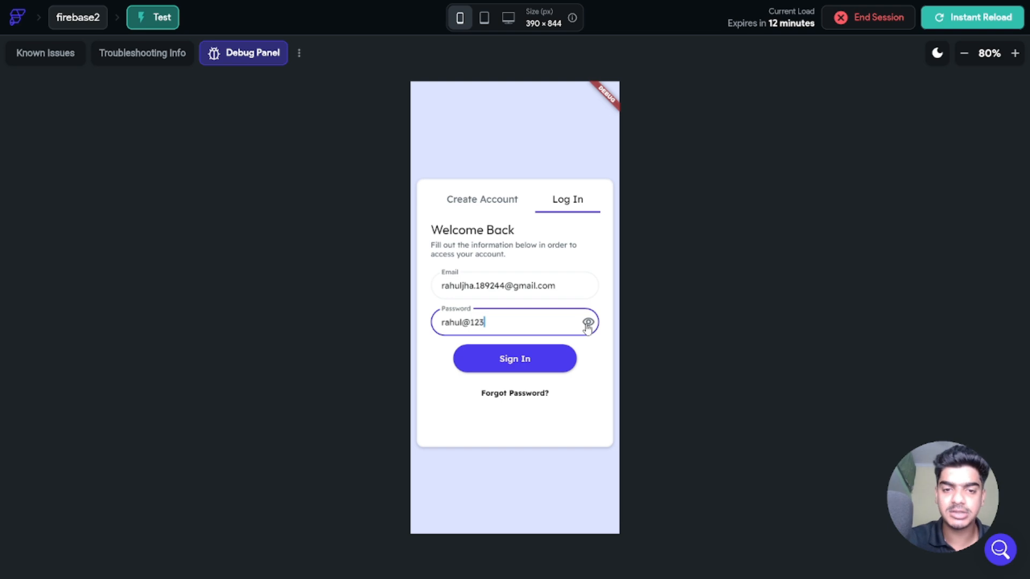
key(BackSpace)
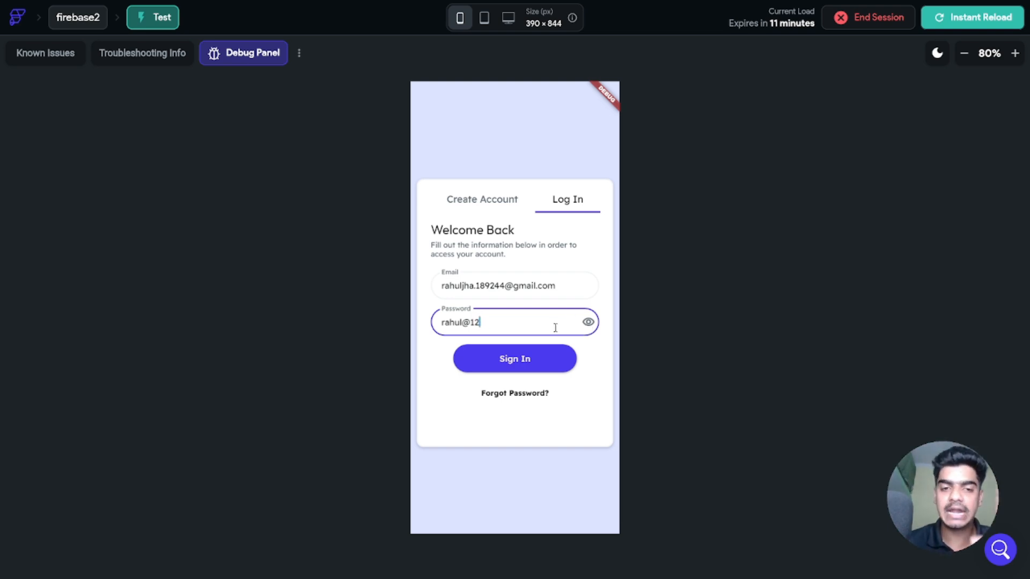
click(524, 358)
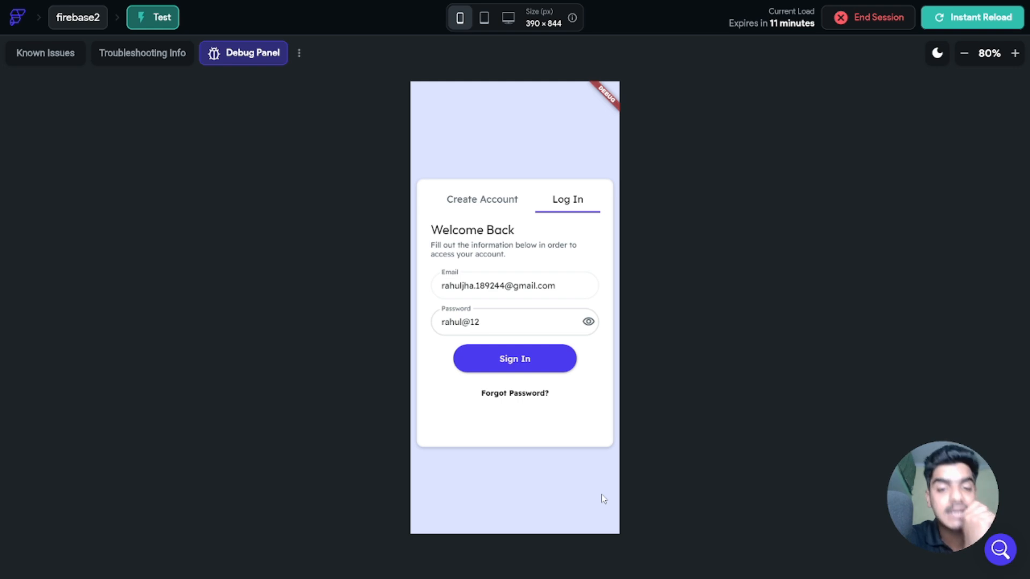
click(513, 324)
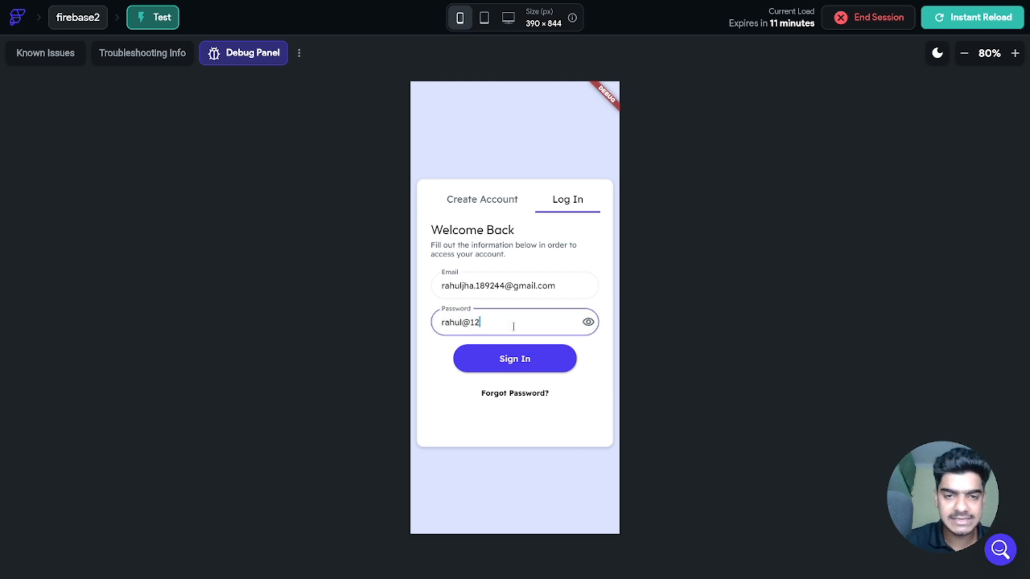
text(5)
click(524, 361)
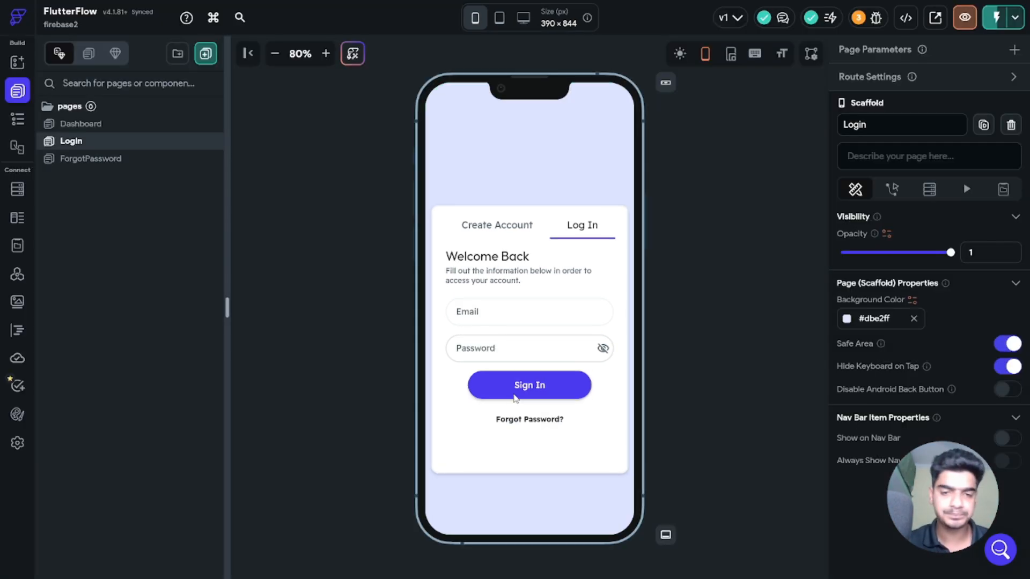
Step: Inspect the Forgot Password? button and the ForgotPassword page's email input and Send Link button
click(520, 421)
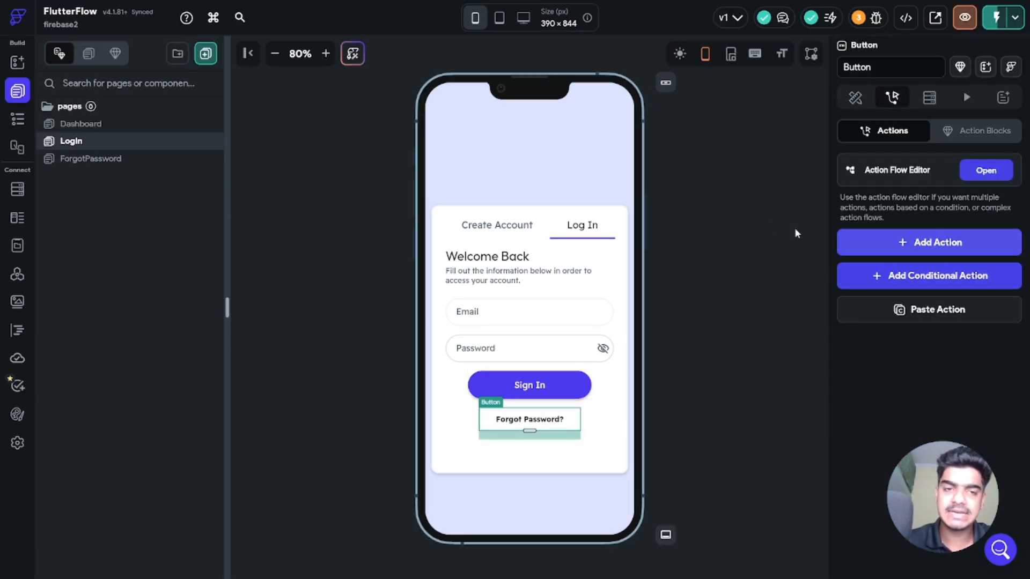
click(89, 161)
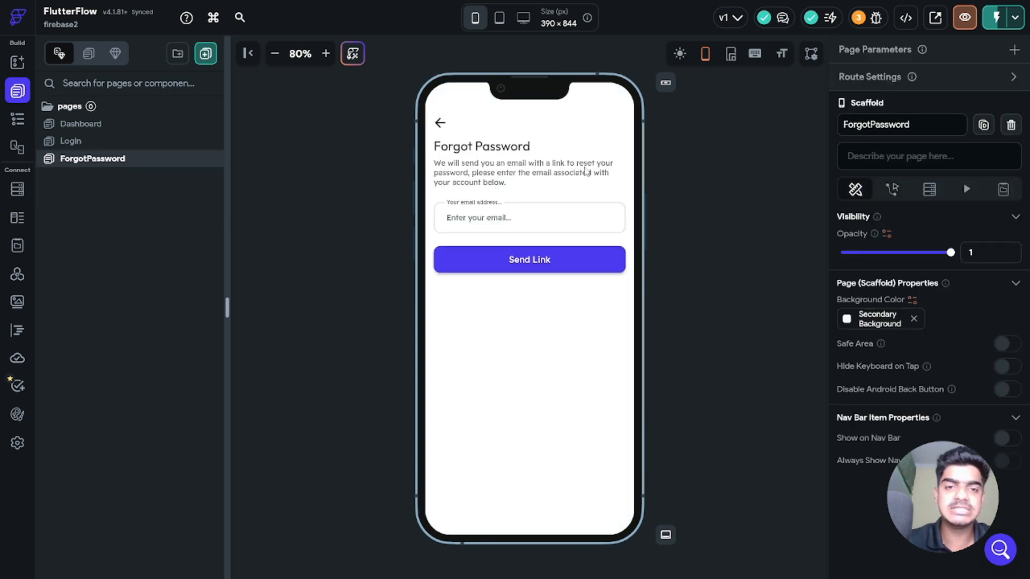
click(472, 222)
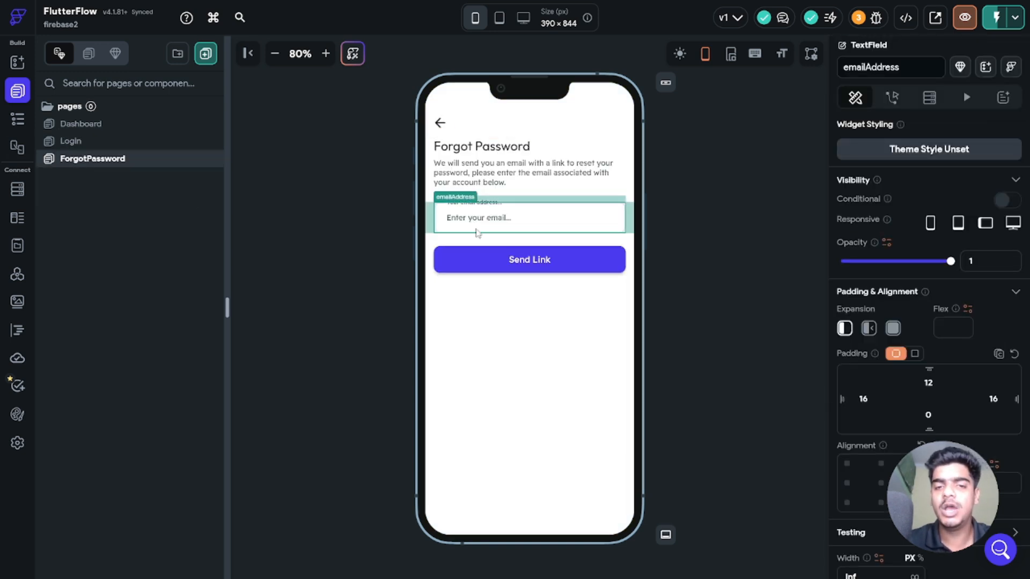
click(491, 260)
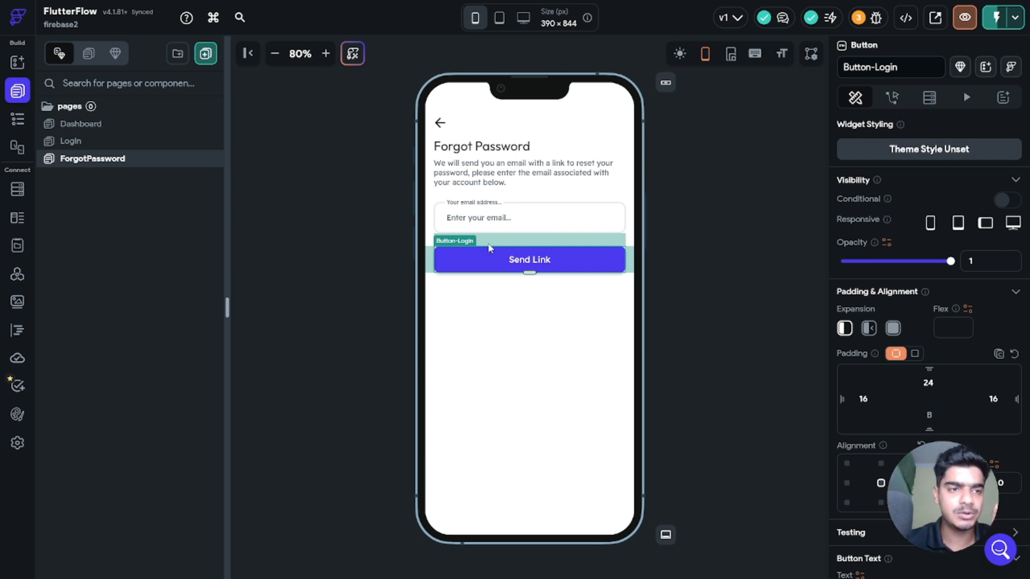
click(698, 214)
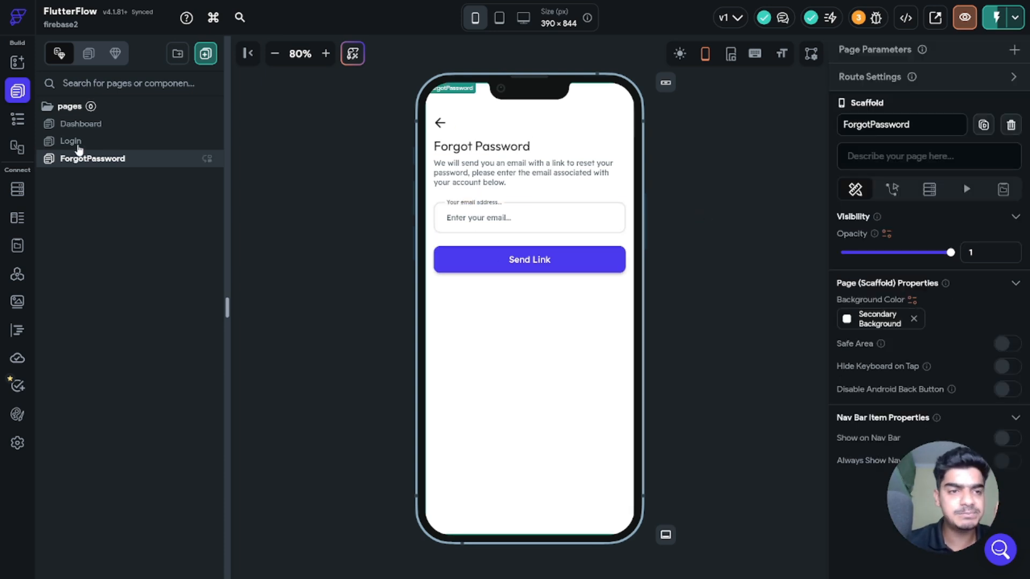
Step: Make the Login page's Forgot Password? button navigate to the ForgotPassword page
click(78, 141)
click(533, 421)
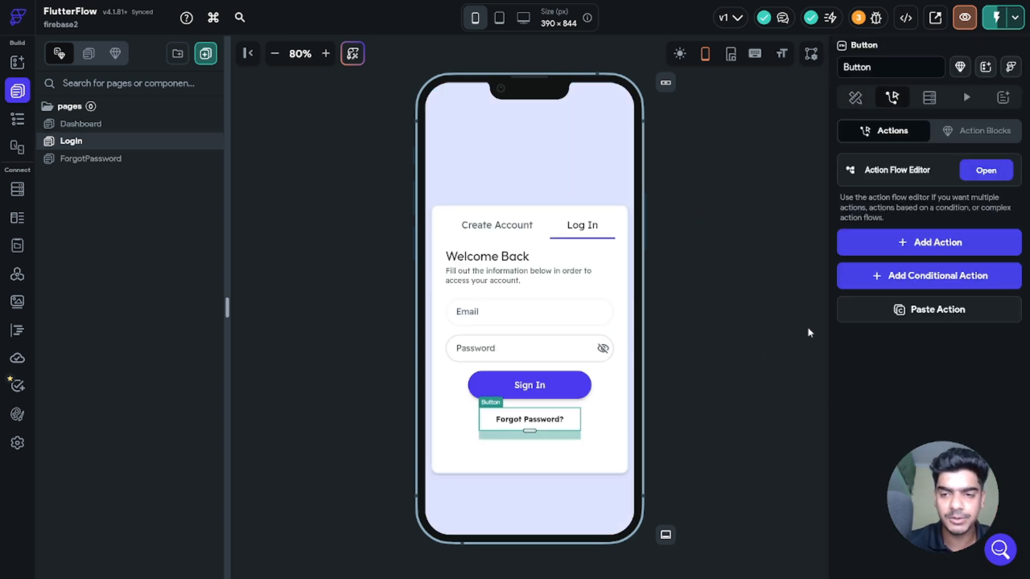
click(982, 169)
click(397, 353)
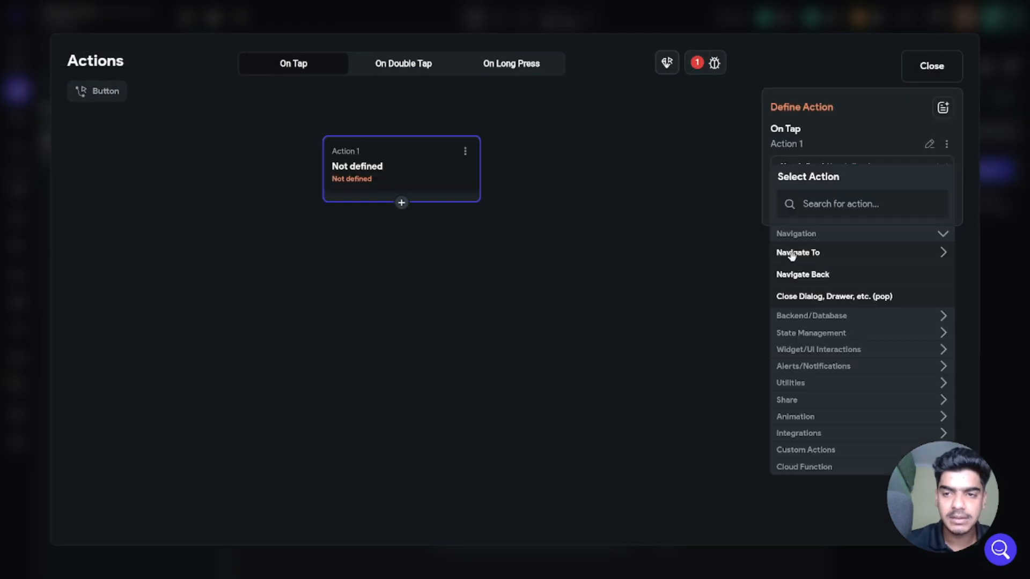
click(843, 204)
text(for)
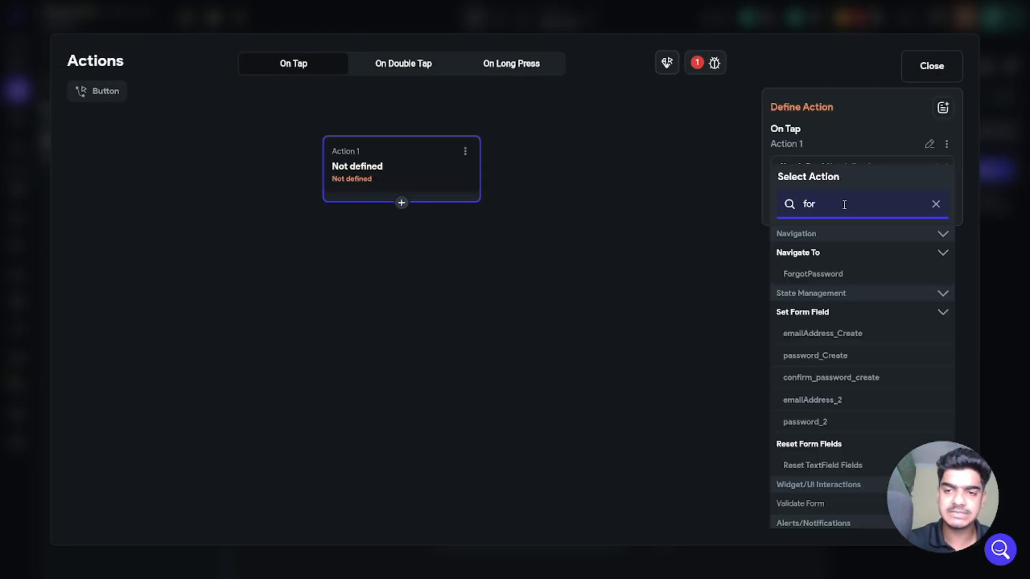
click(820, 275)
click(928, 78)
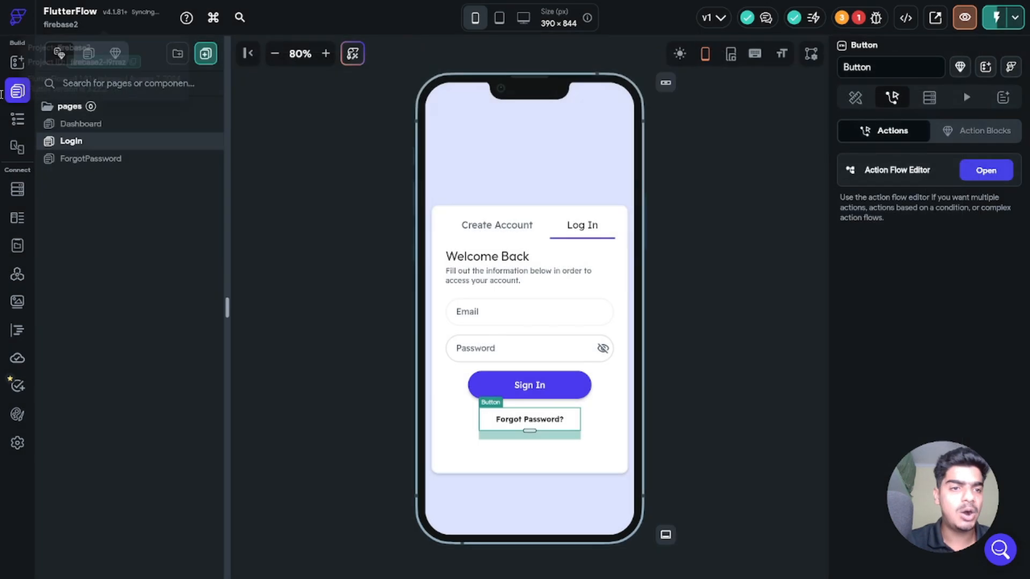
Step: Select the Send Link button on ForgotPassword and show its action settings
click(138, 158)
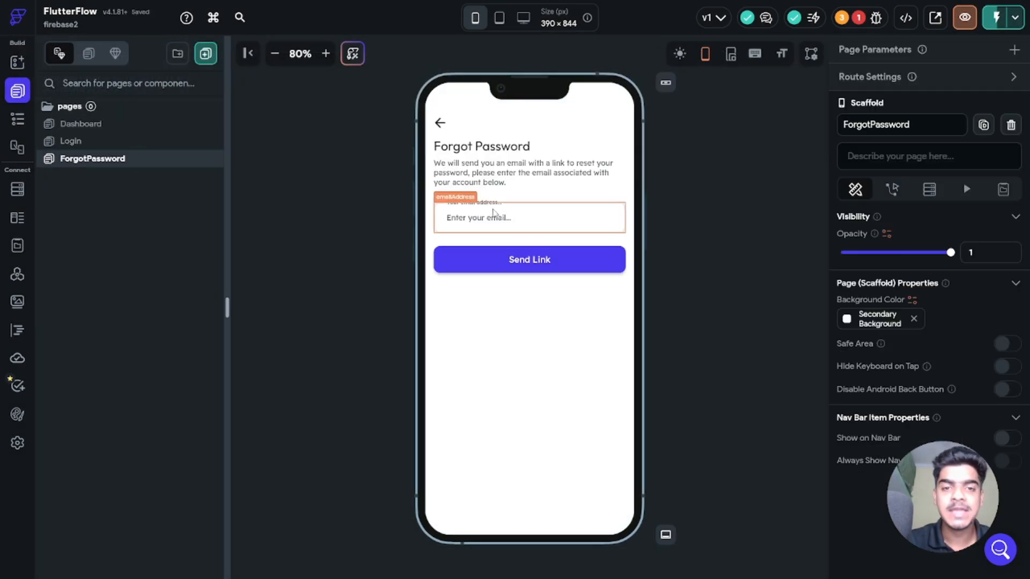
click(482, 215)
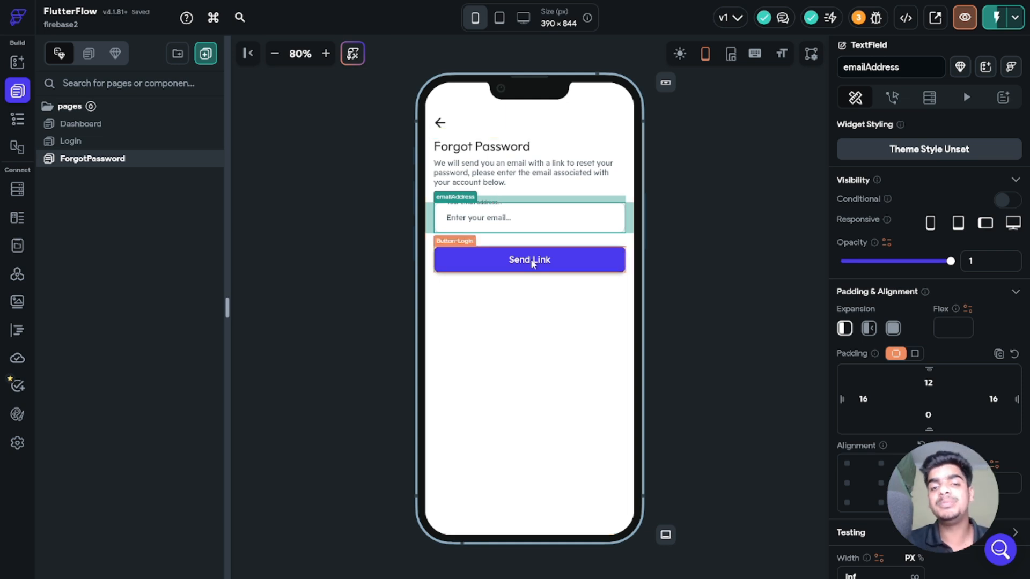
click(531, 262)
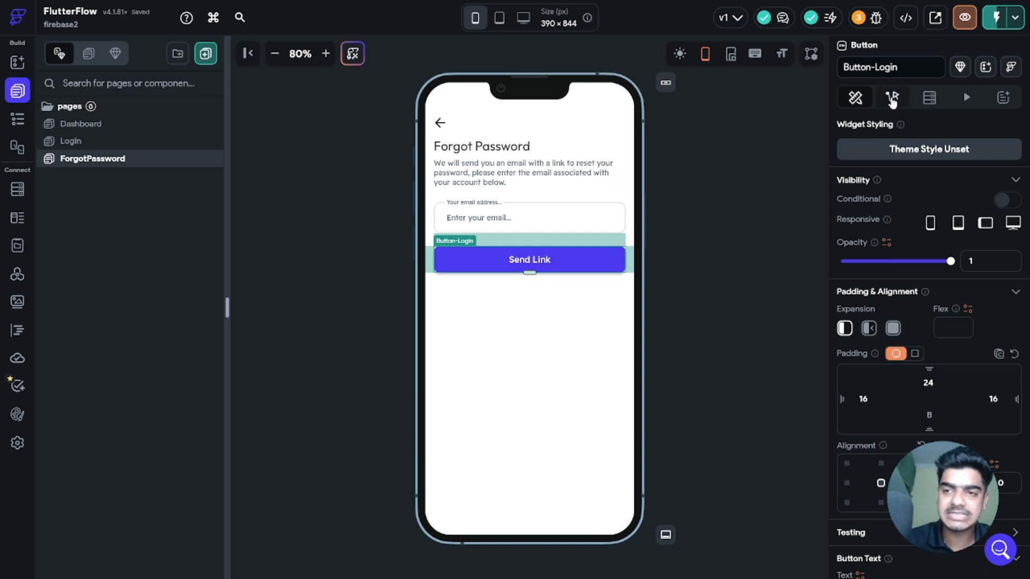
click(892, 97)
Step: Add a Reset Password action to Send Link using the emailAddress field
click(991, 173)
click(402, 352)
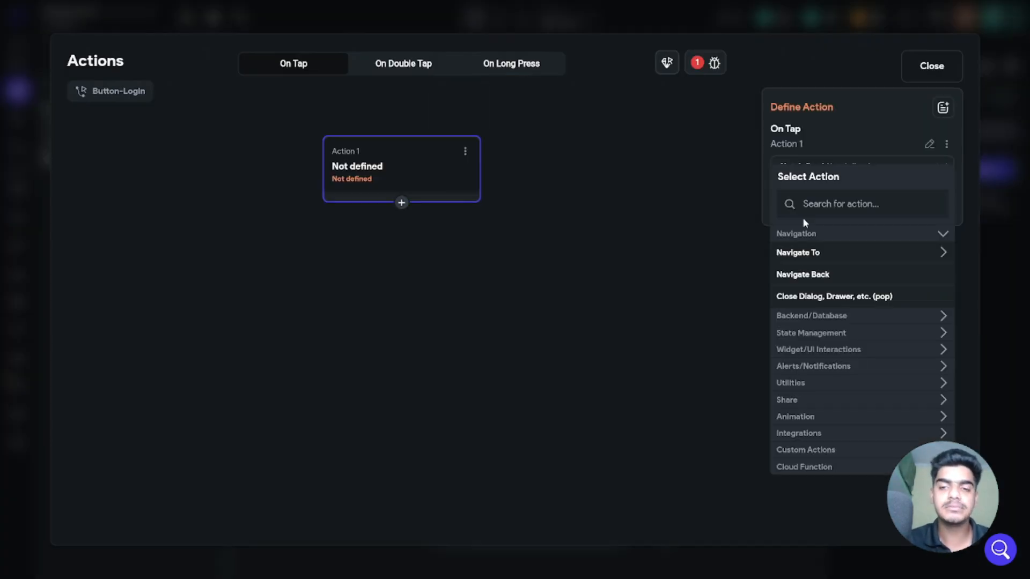
click(859, 205)
text(send)
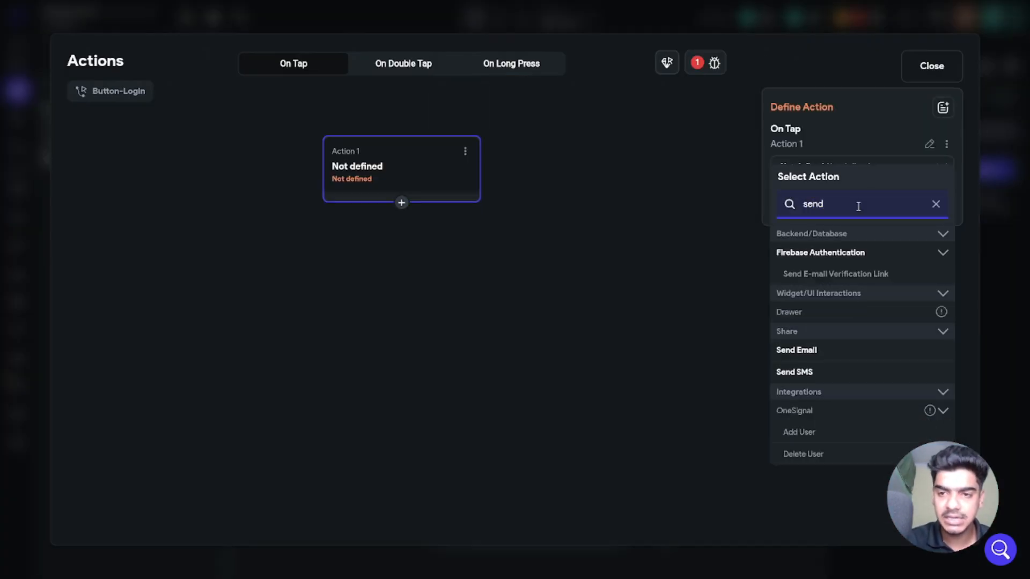
key(ctrl+a)
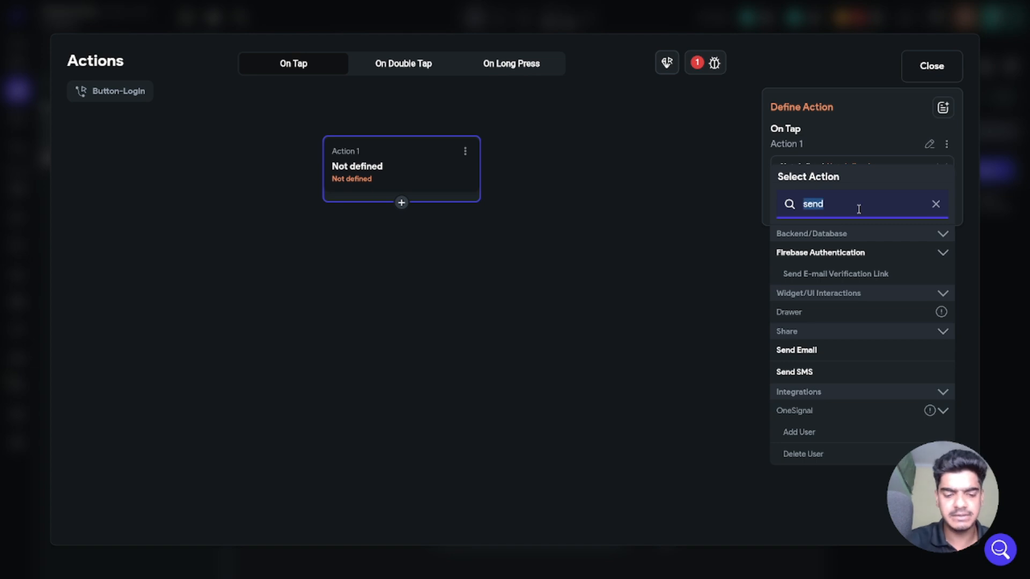
text(reset)
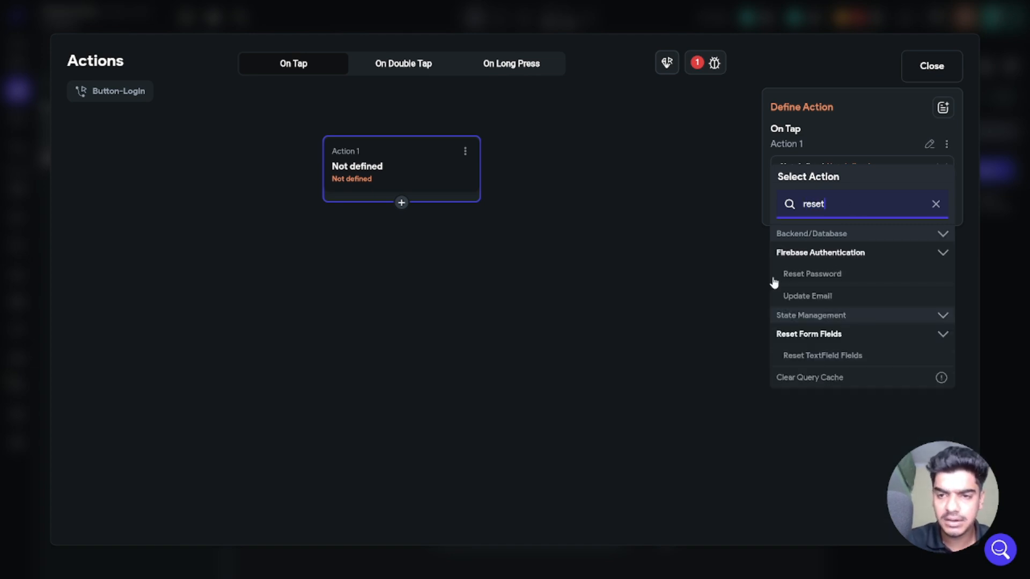
click(810, 275)
click(829, 218)
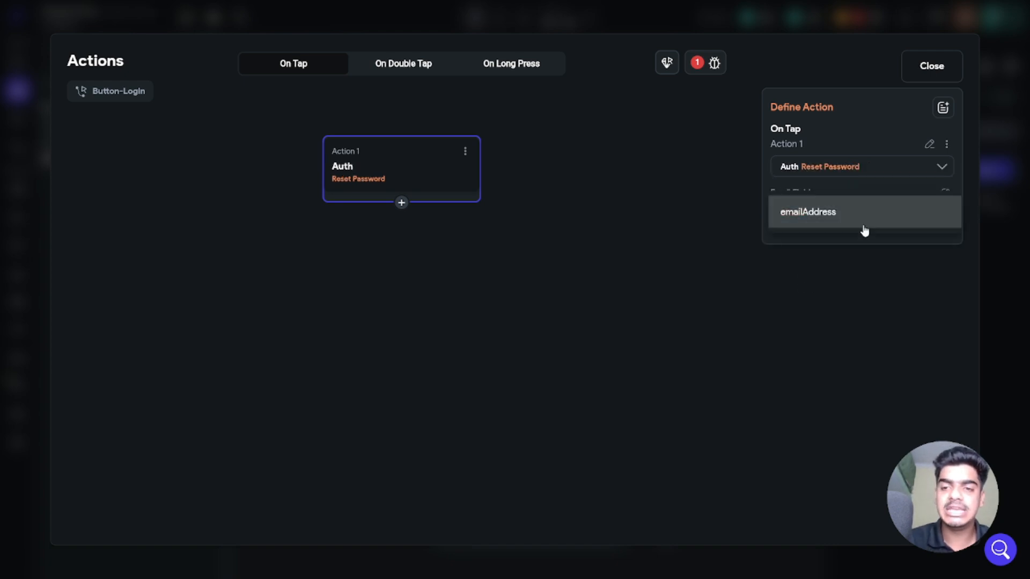
click(858, 212)
click(927, 69)
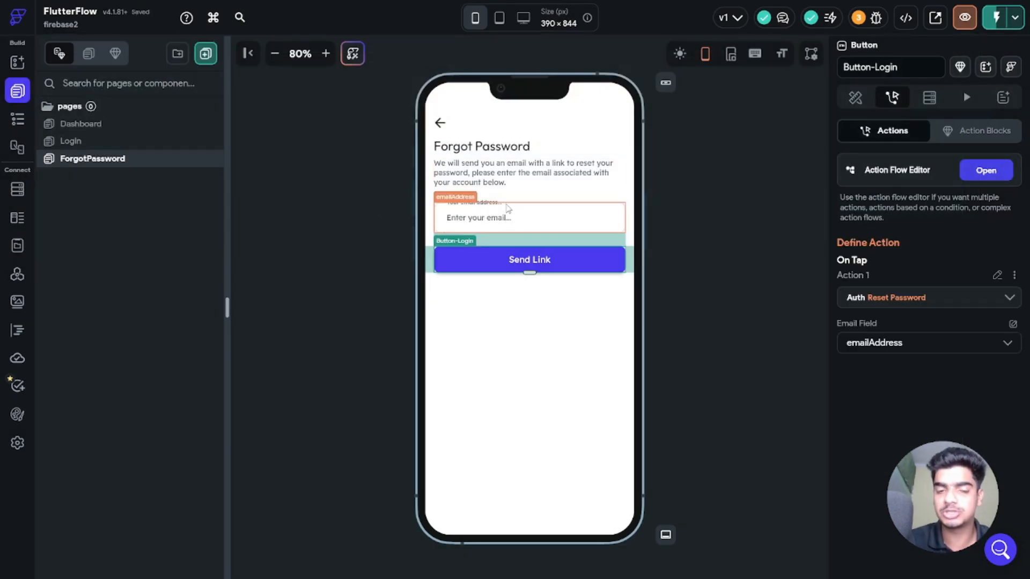
Step: Add a second Send Link action that navigates to the Login page
click(978, 172)
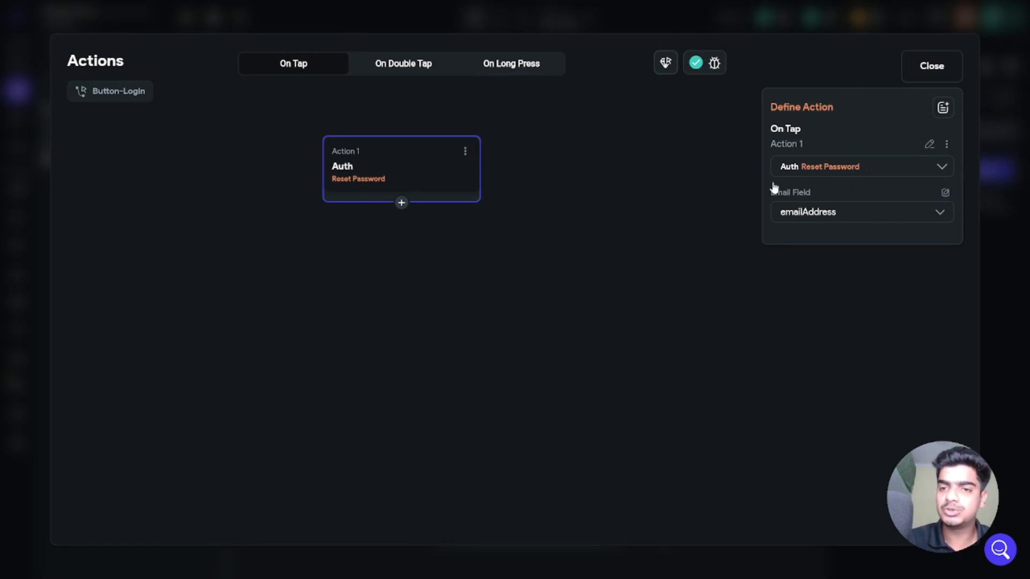
click(402, 203)
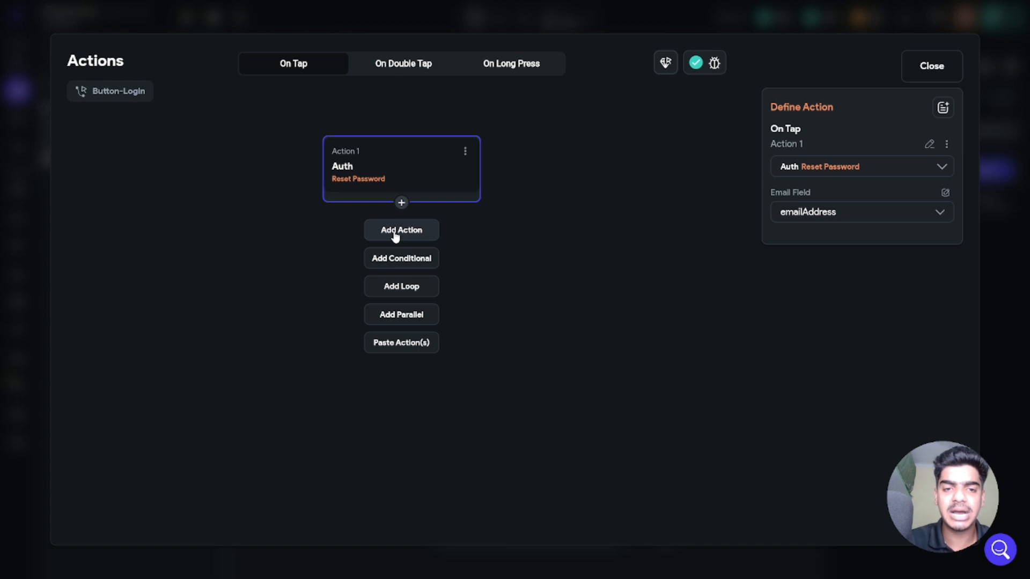
click(395, 232)
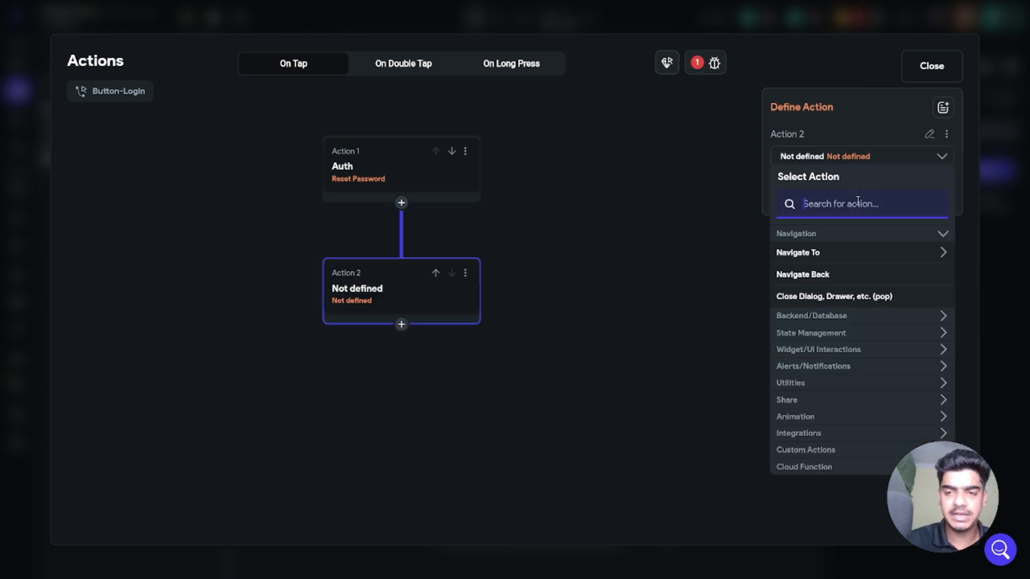
text(logi)
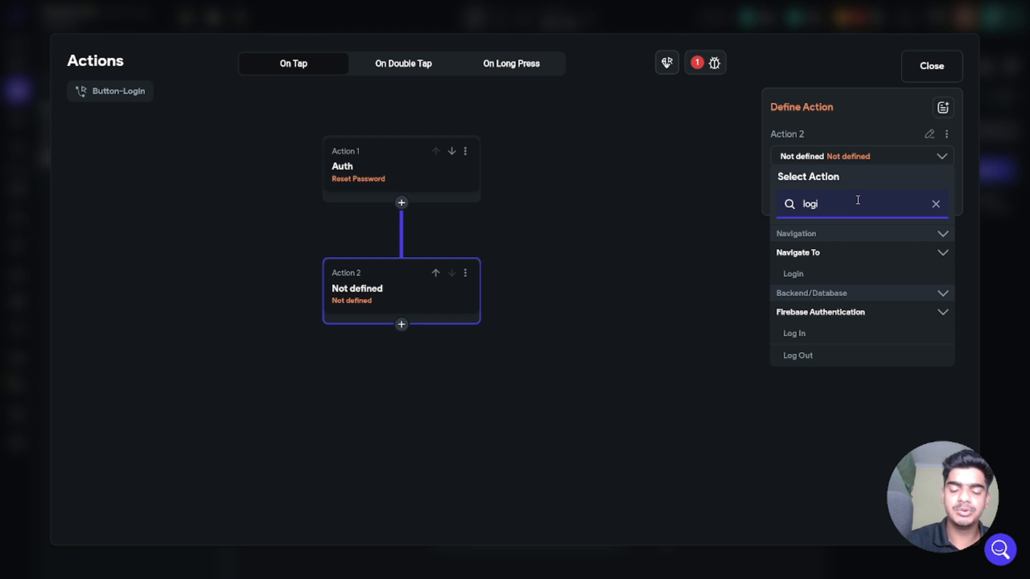
click(798, 275)
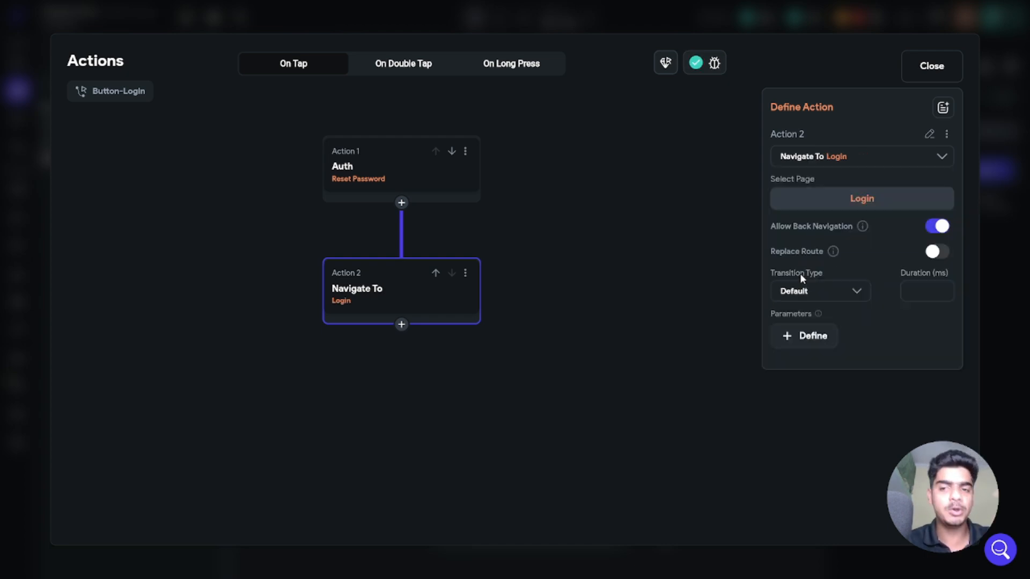
click(932, 65)
click(710, 250)
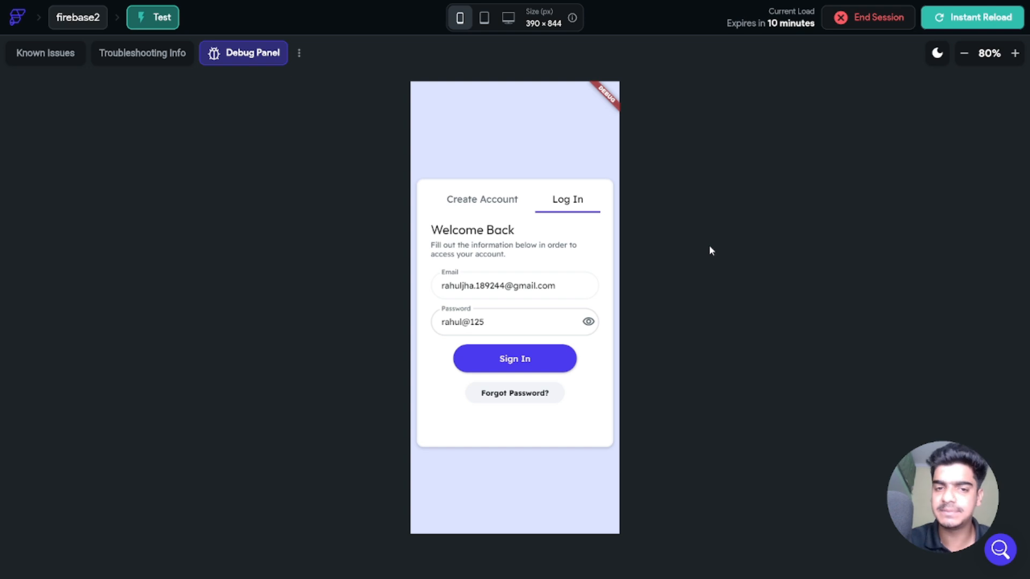
Step: Reload the test app and try logging in with the account email and a wrong password
click(936, 21)
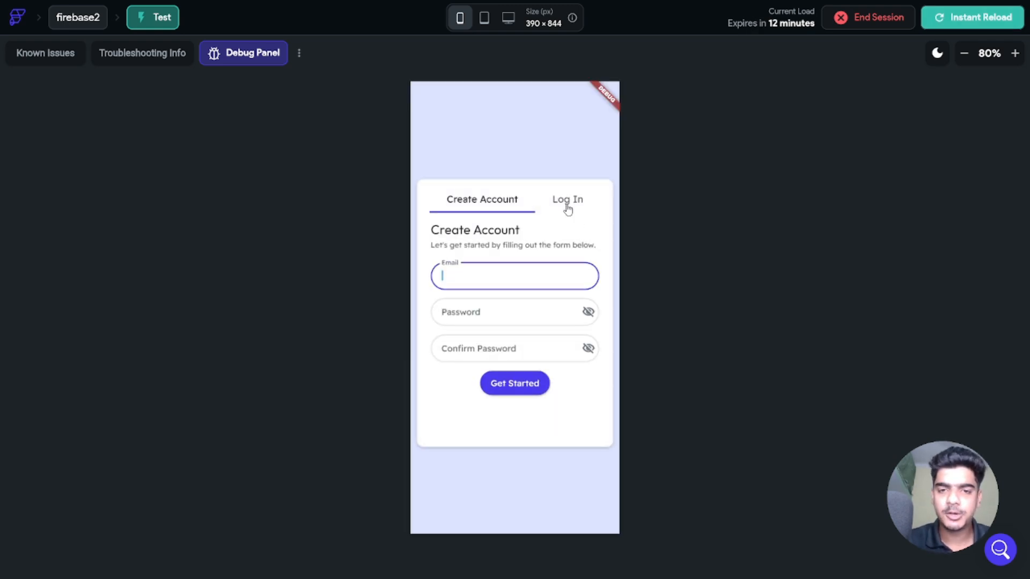
click(583, 216)
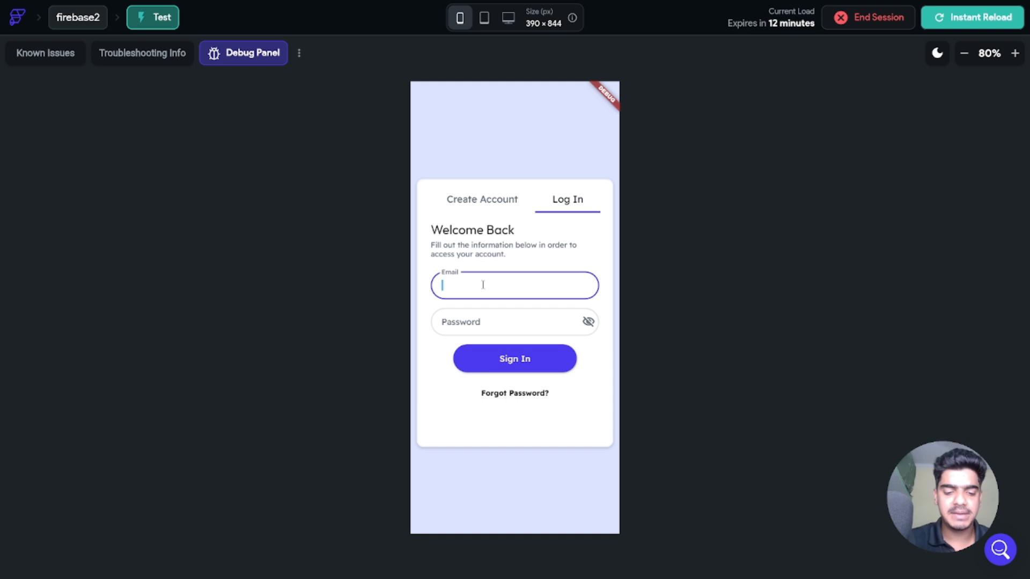
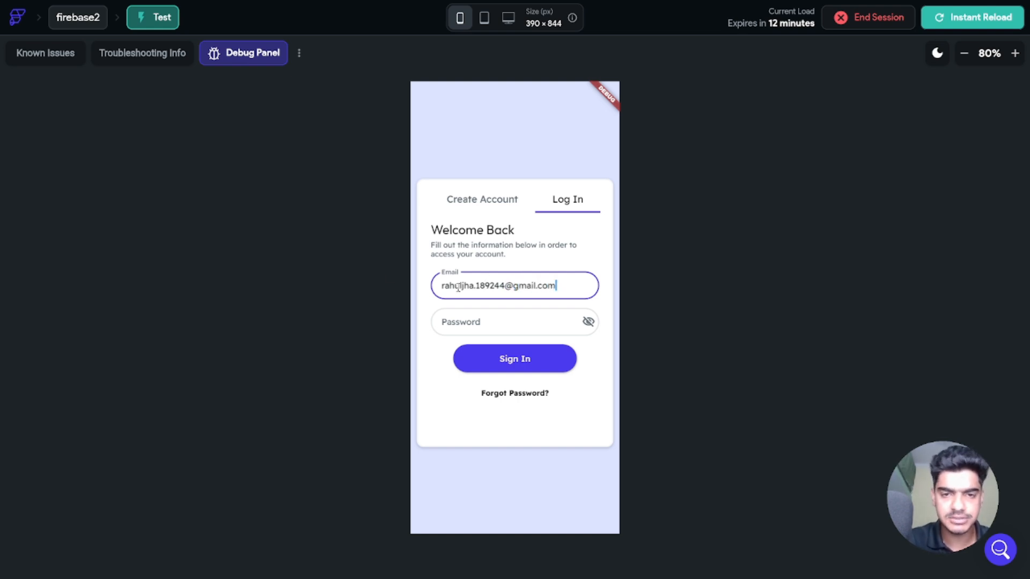
click(552, 322)
text(•••••)
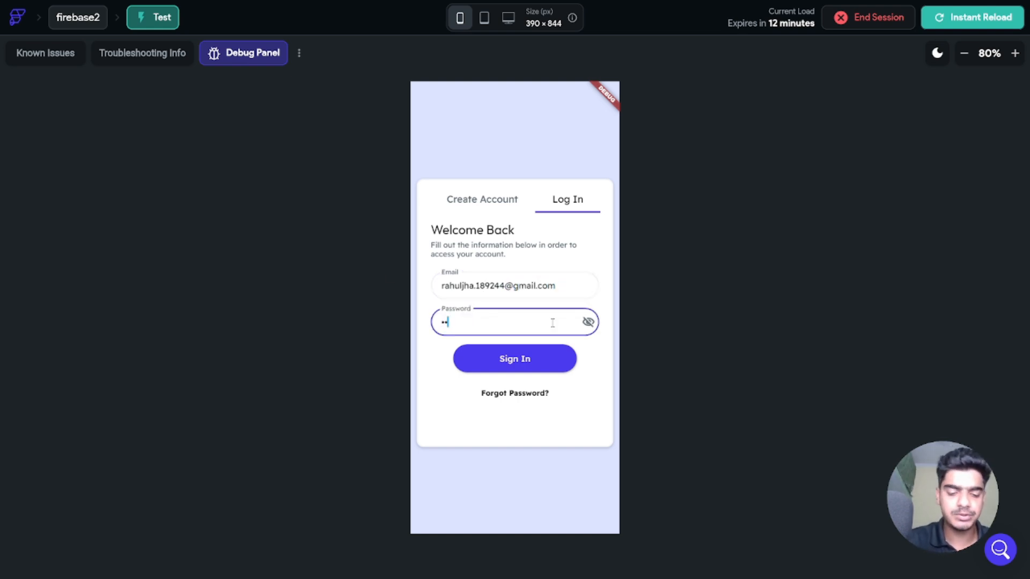
text(•••)
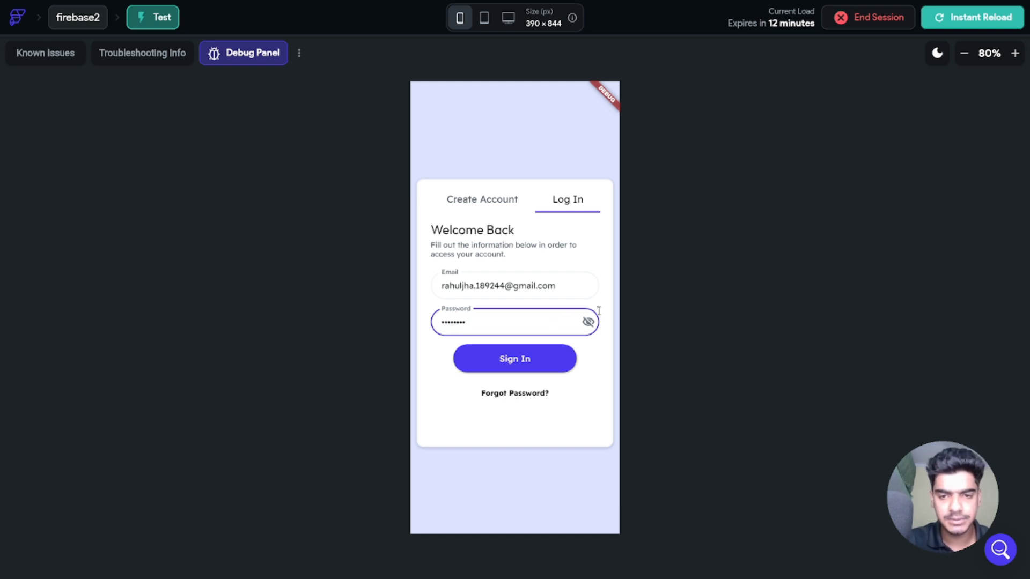
click(589, 322)
click(513, 358)
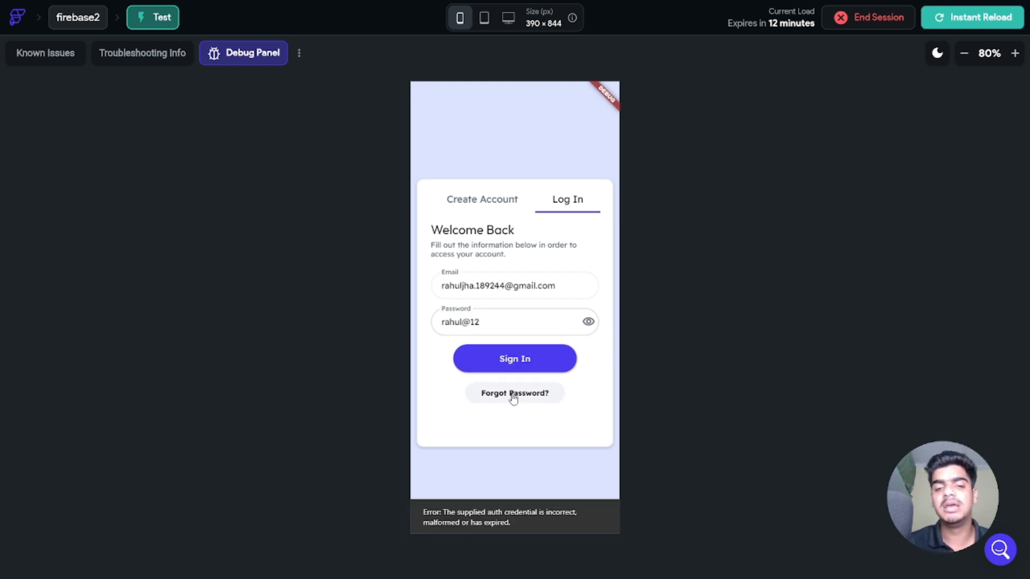
Step: Request a password reset link for the account's email on ForgotPassword
click(529, 191)
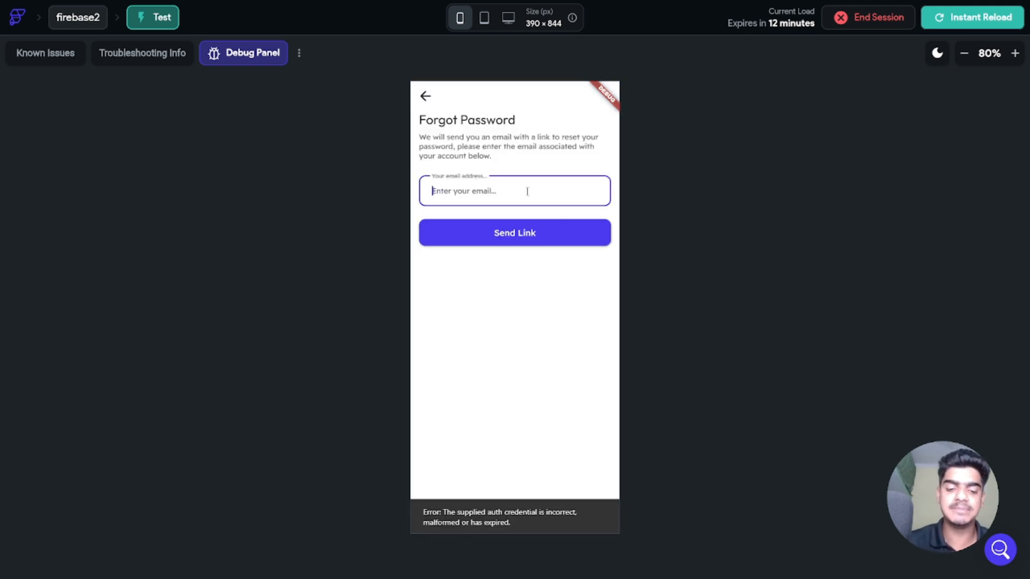
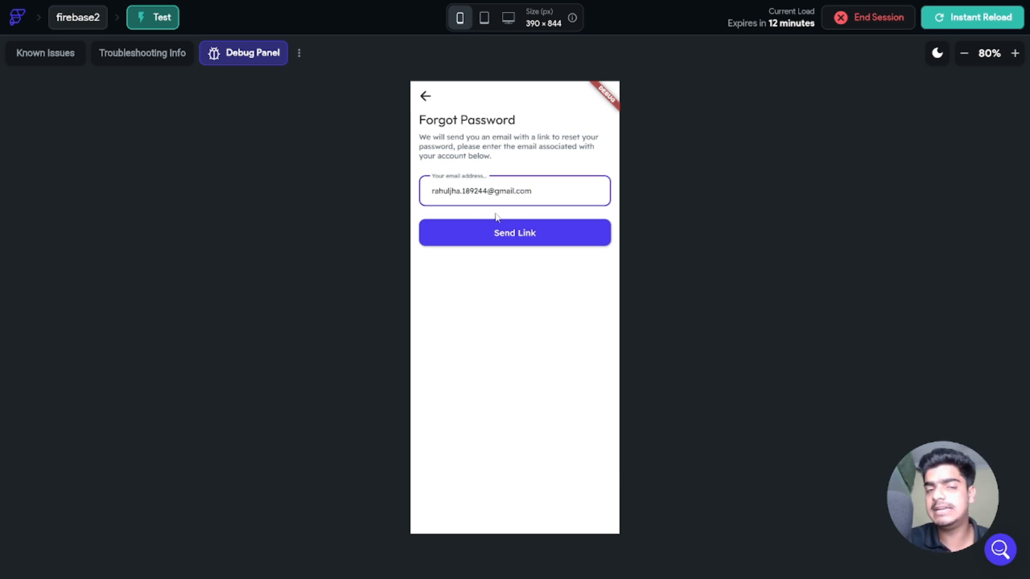
click(516, 232)
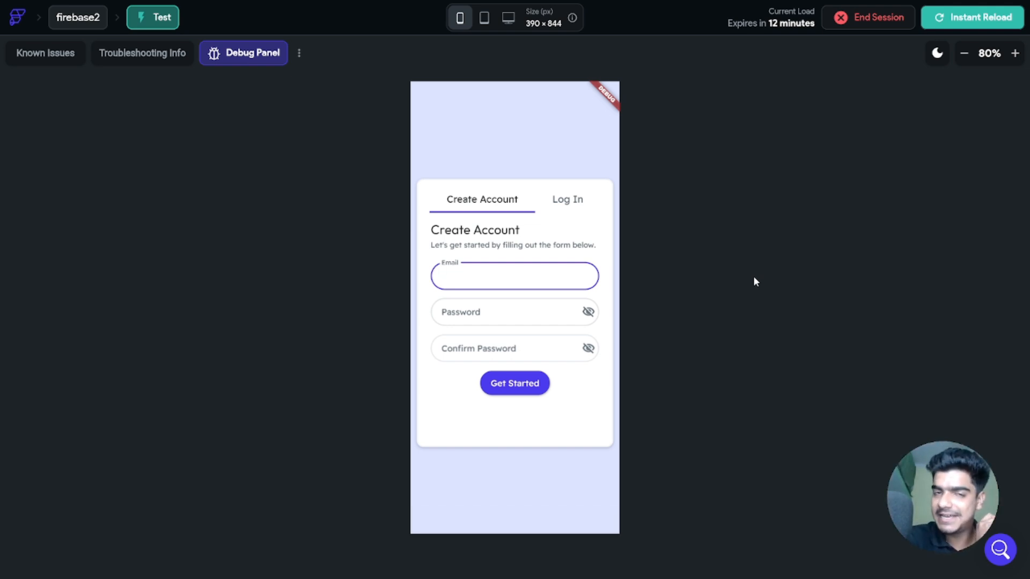
Step: Open the password reset email in Gmail and follow its reset link
key(ctrl+n)
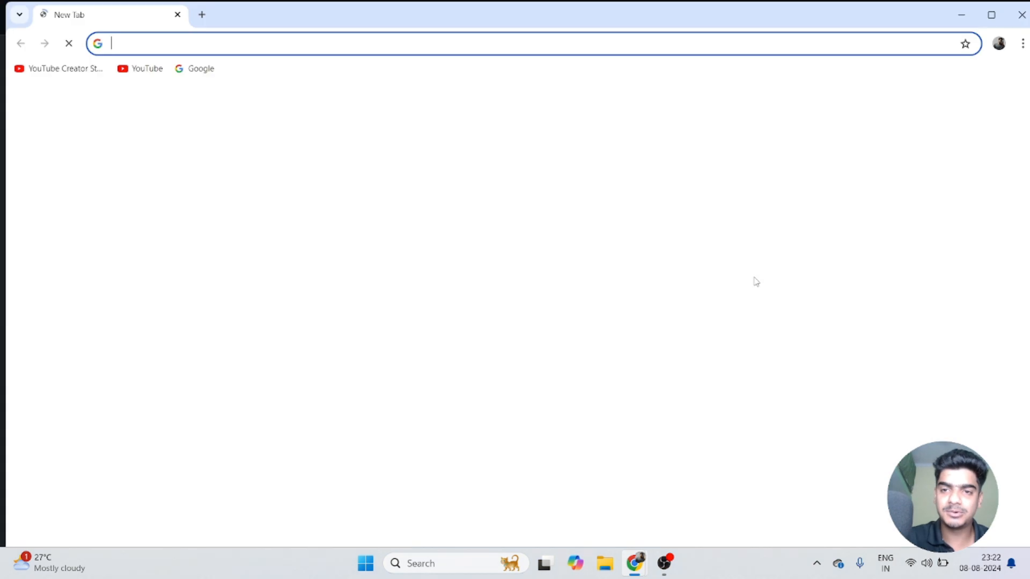
click(877, 104)
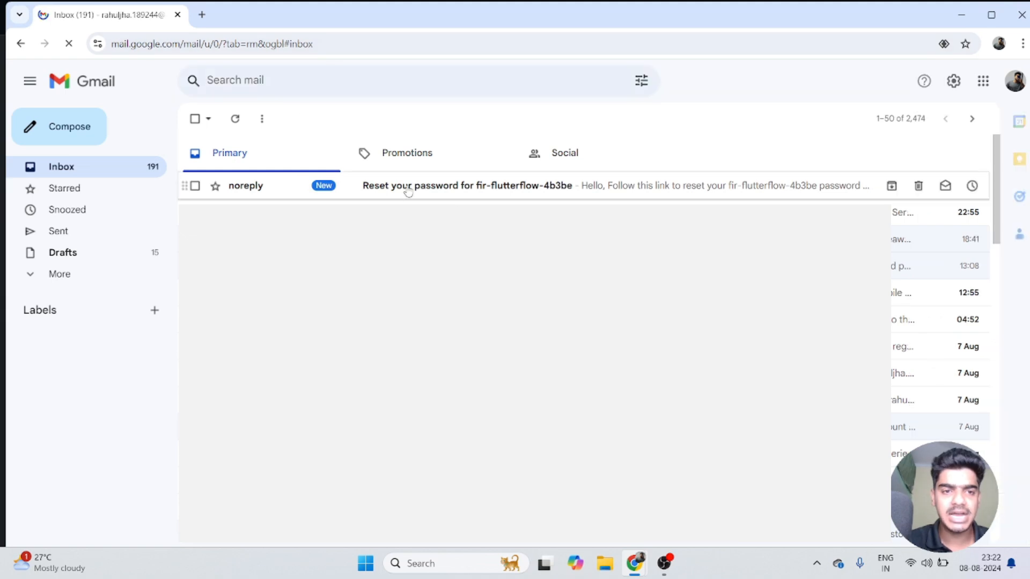
click(483, 193)
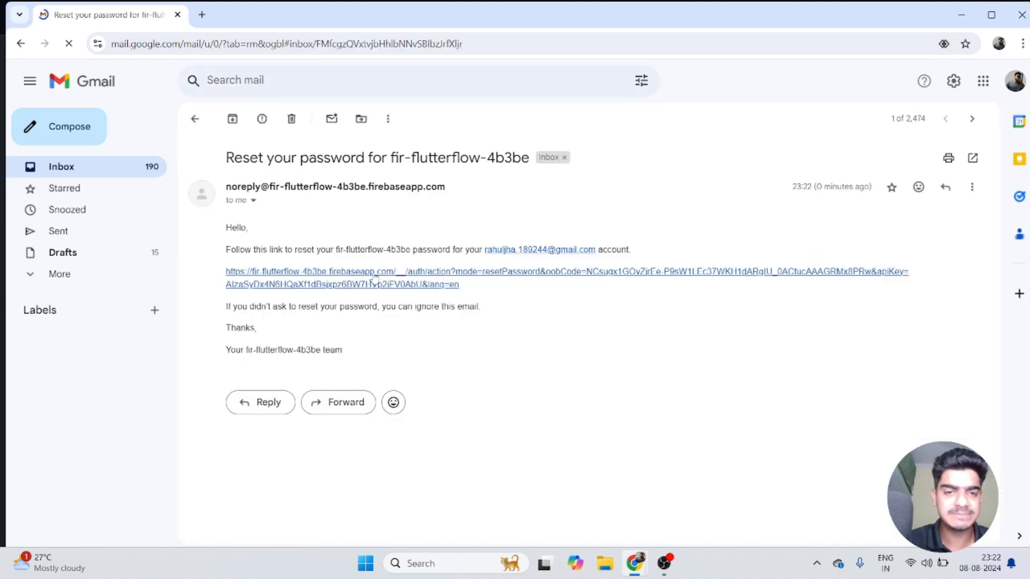
click(360, 274)
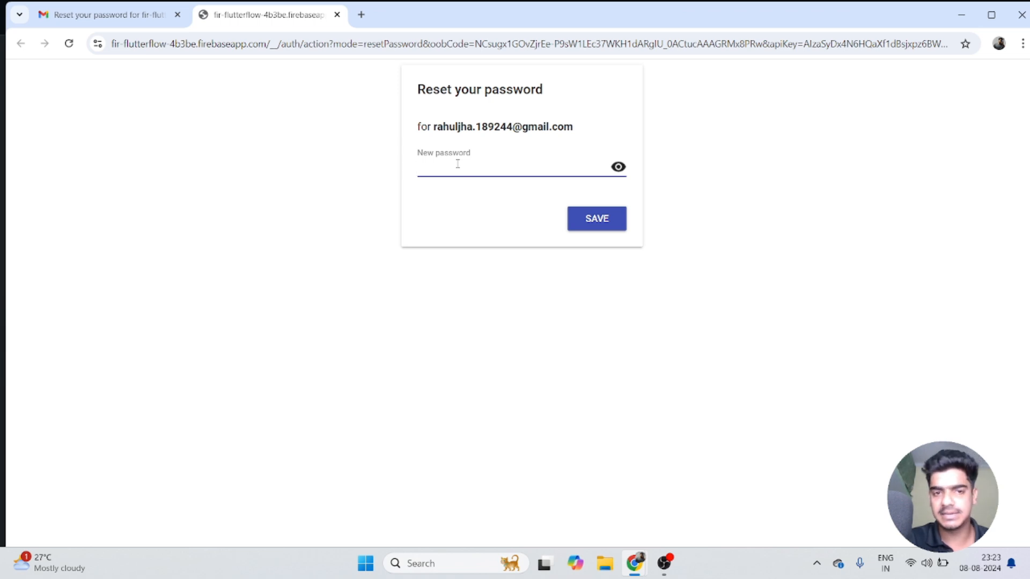
Step: Enter and save a new account password, declining to store it in the browser
text(••••••••)
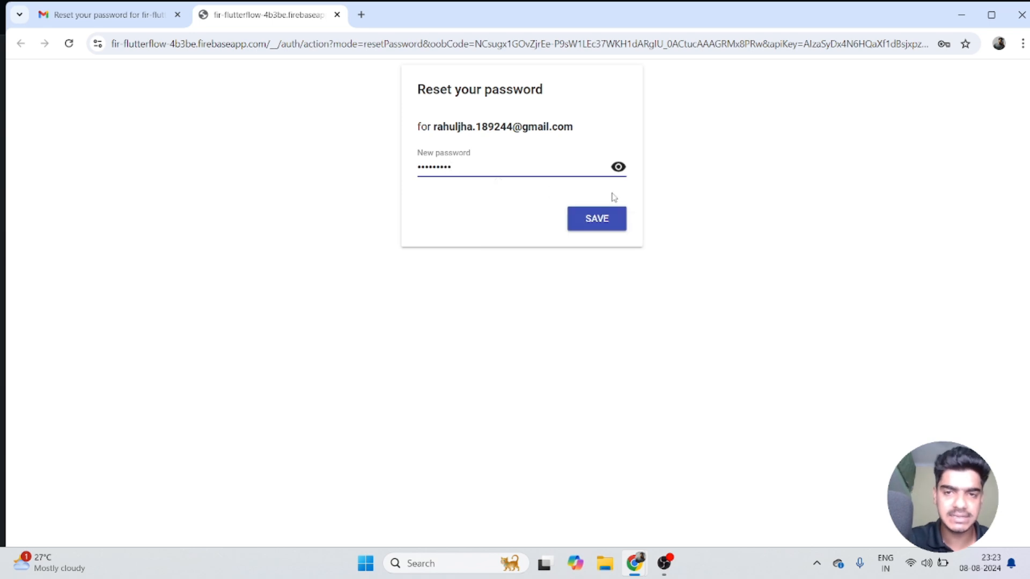
click(618, 166)
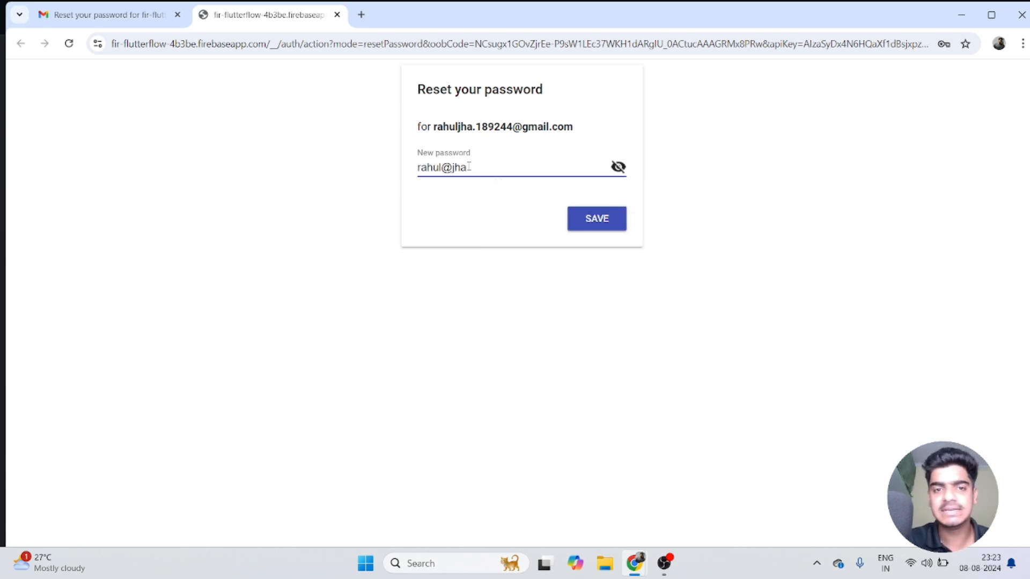
click(585, 221)
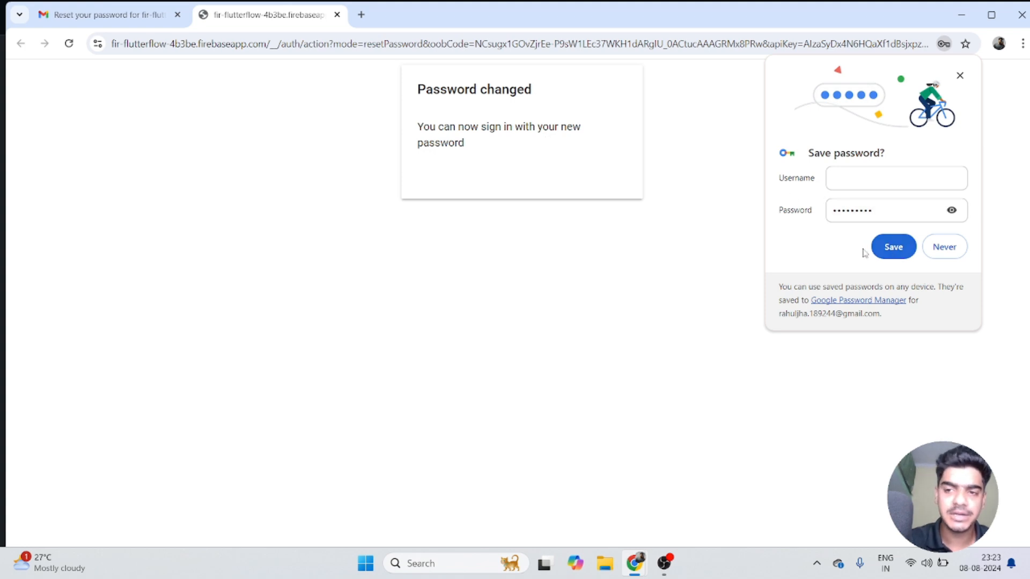
click(944, 250)
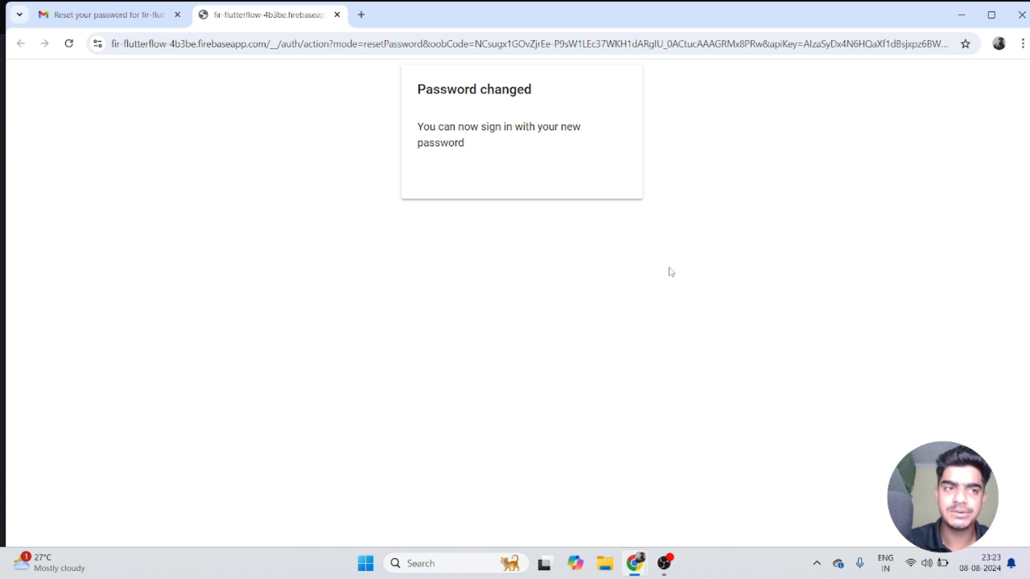
Step: Back in the test app, attempt Log In with the account email and new password
click(1017, 19)
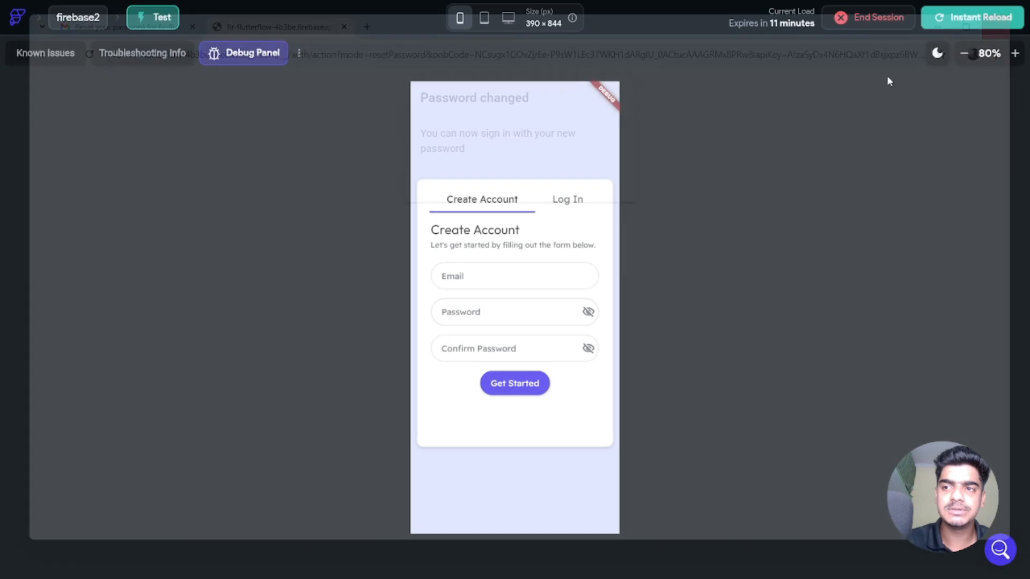
click(561, 209)
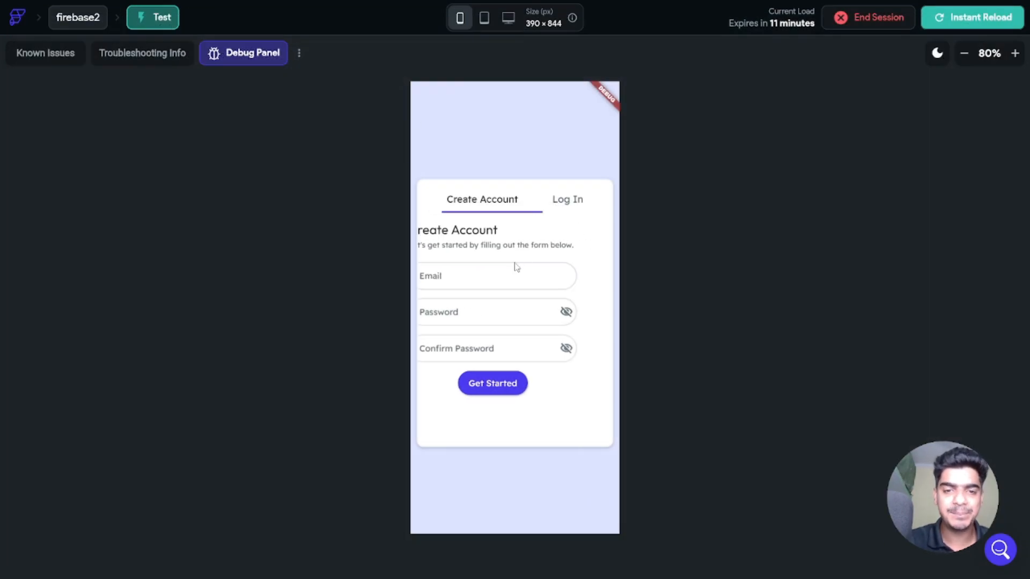
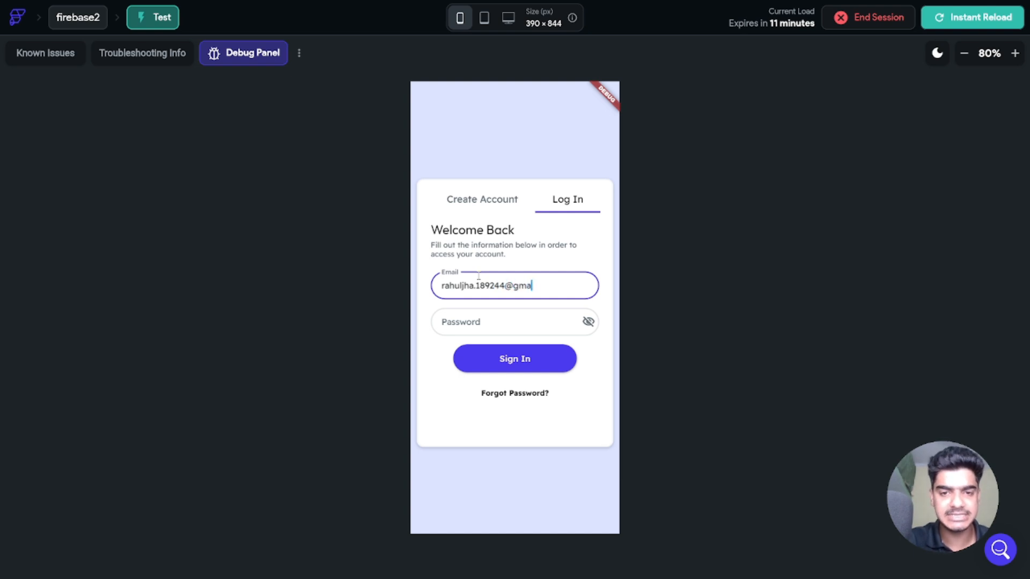
key(Tab)
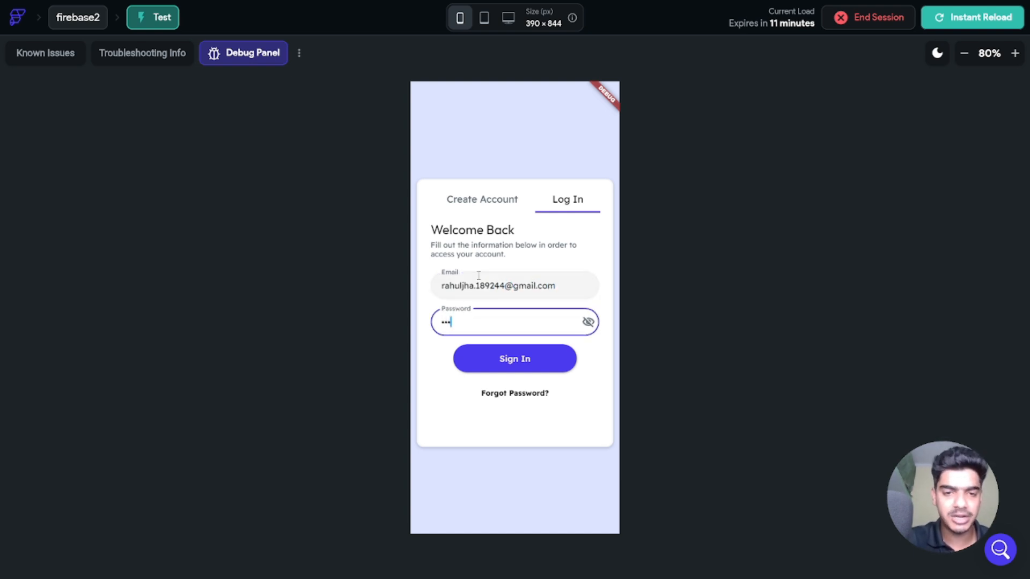
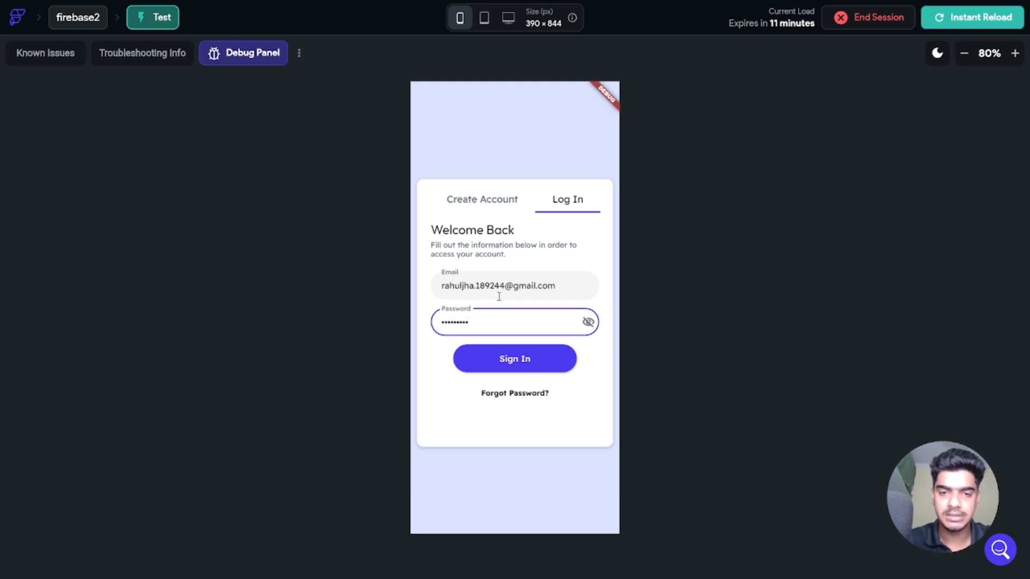
click(588, 322)
click(609, 349)
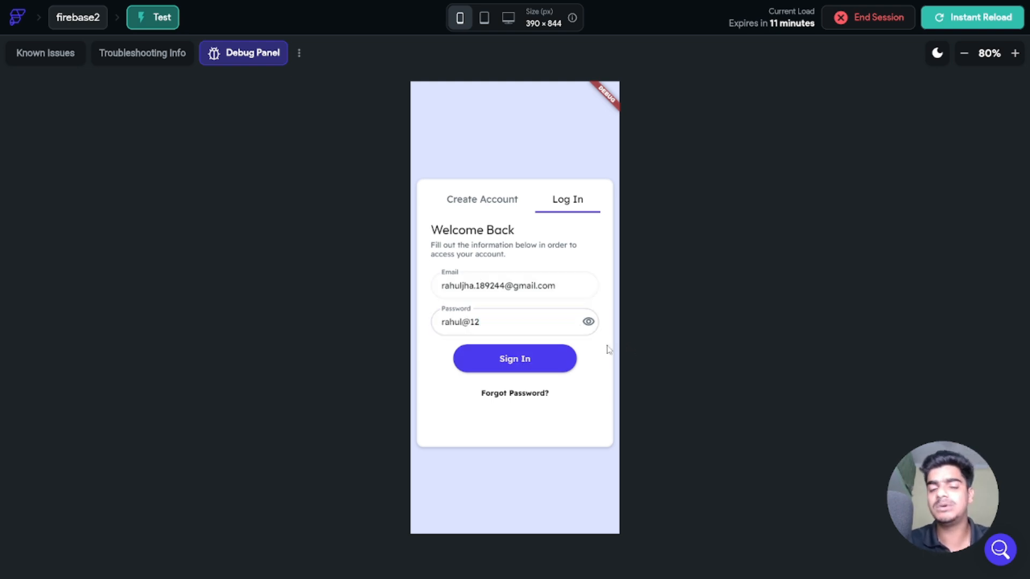
key(Return)
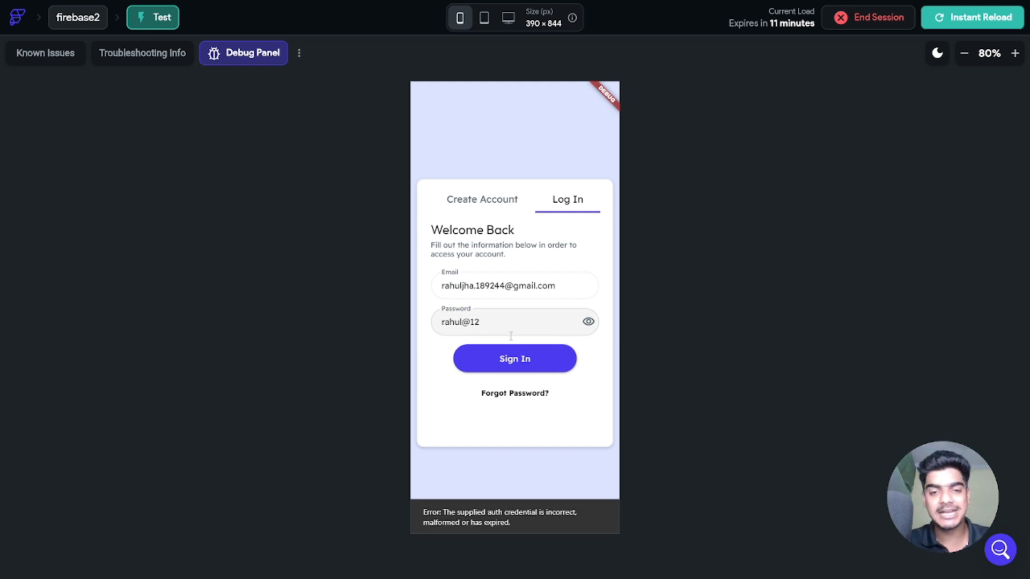
Step: Correct the mistyped password and sign in to reach the Dashboard
click(507, 324)
key(BackSpace)
key(BackSpace)
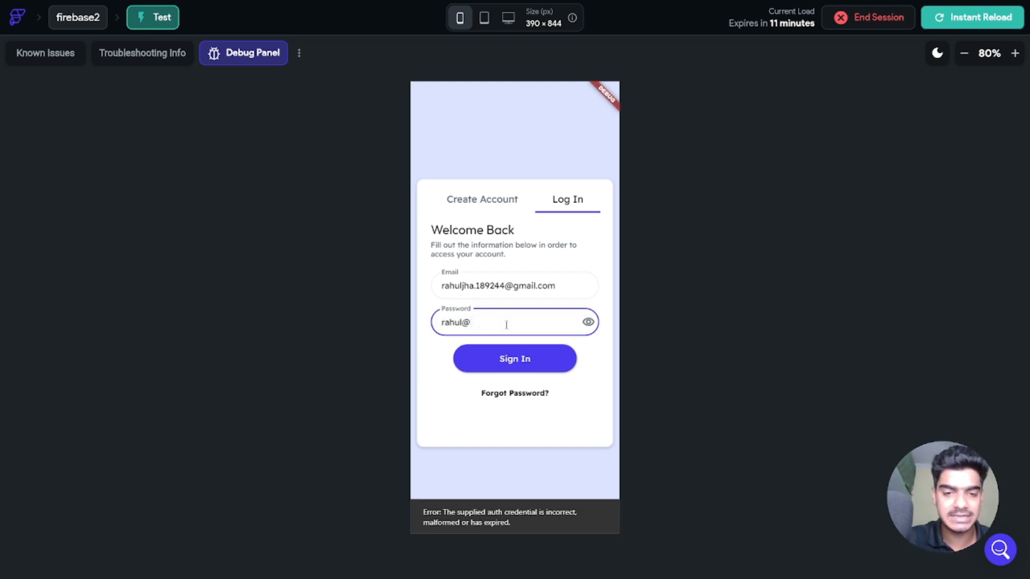
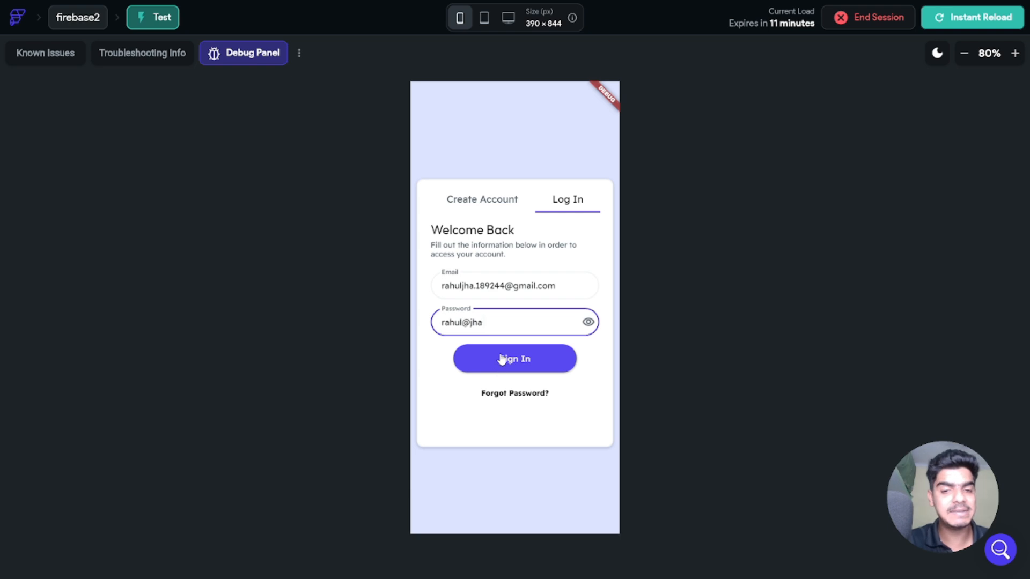
click(502, 359)
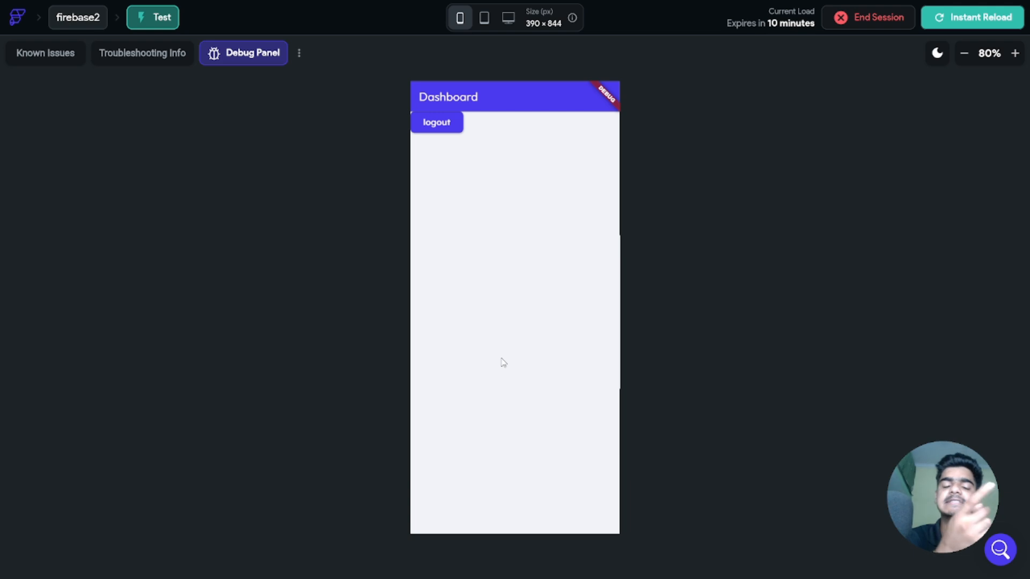
Step: Log out of the test app and select the Get Started button on the Login page
click(422, 121)
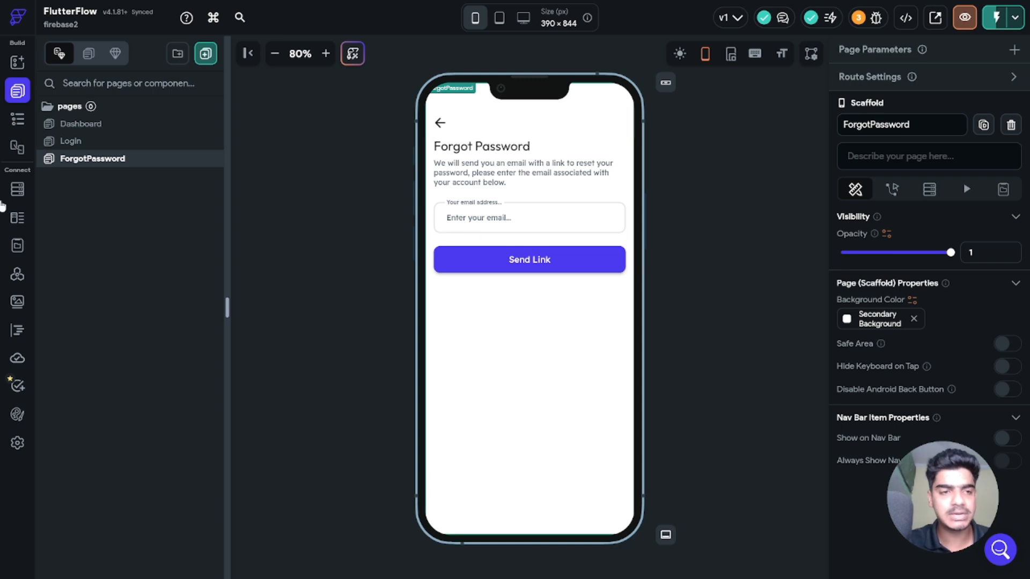
click(91, 142)
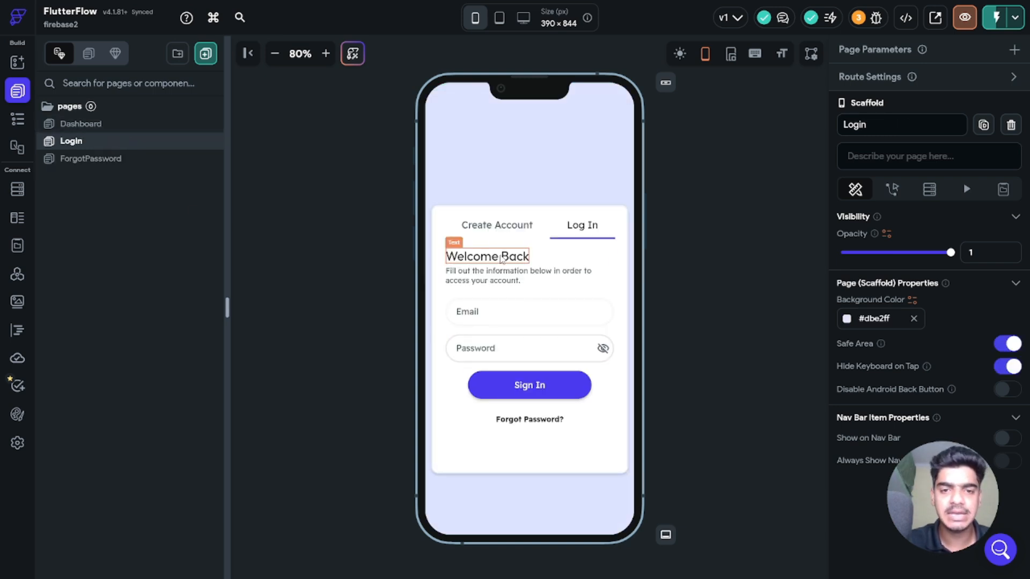
click(497, 225)
click(530, 410)
click(892, 97)
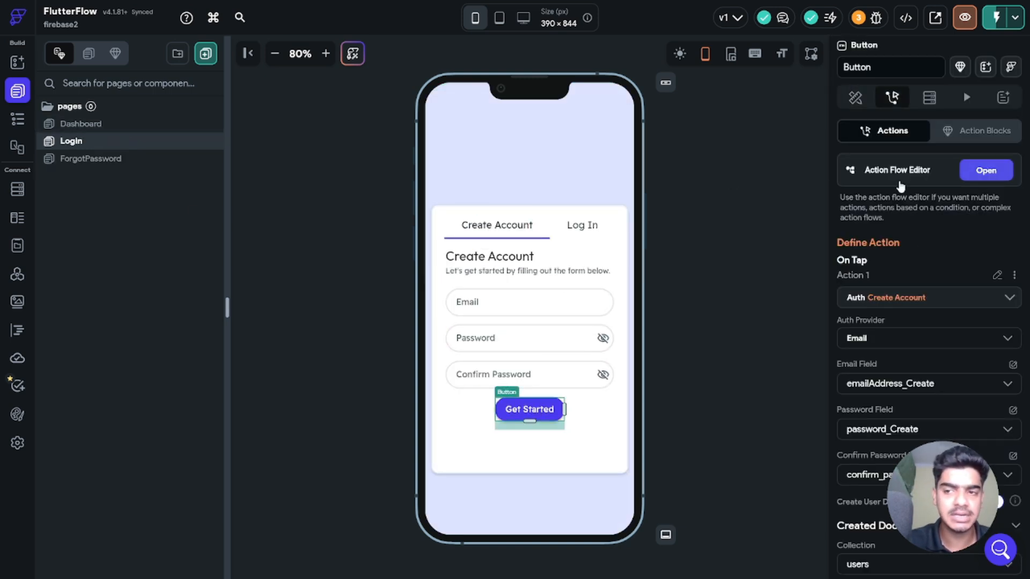
Step: Add Send E-mail Verification Link as action 2 after Create Account
click(900, 182)
click(404, 206)
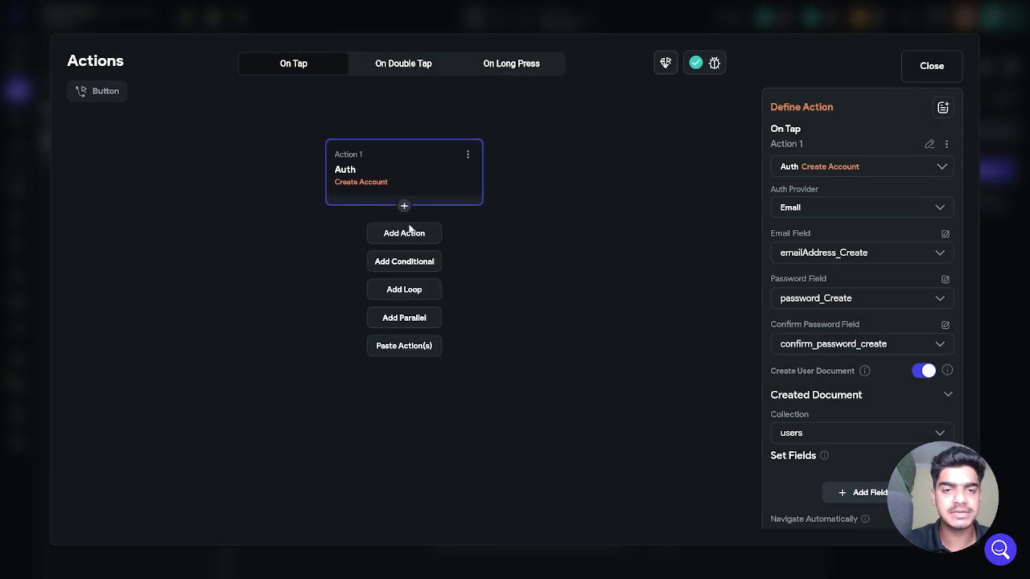
click(409, 232)
text(send)
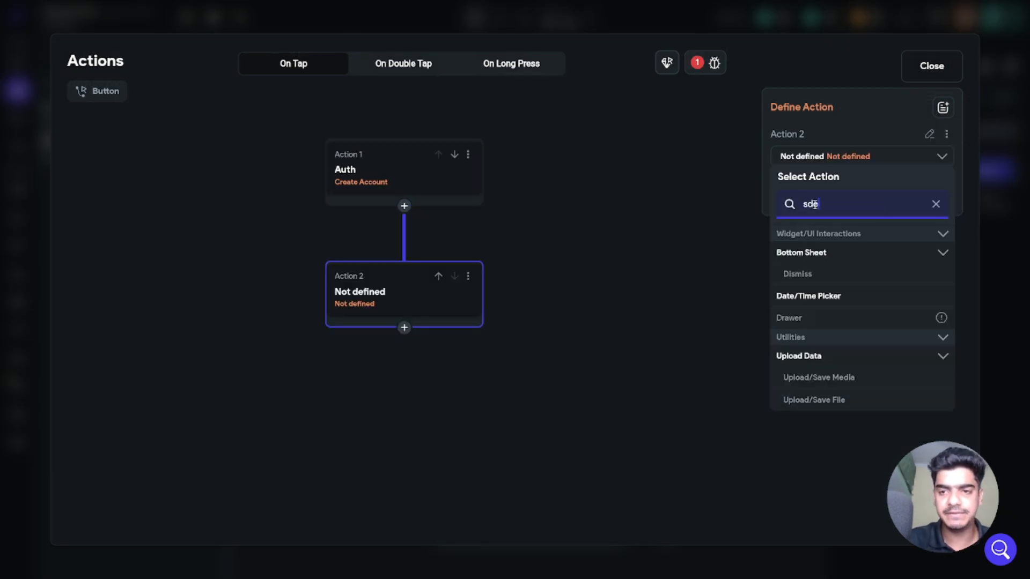
click(842, 271)
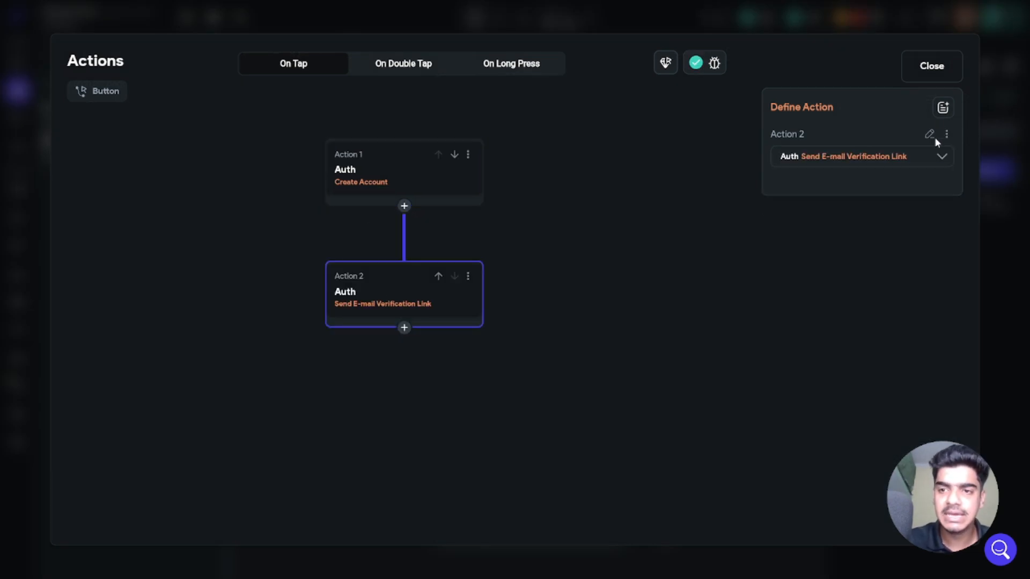
click(931, 70)
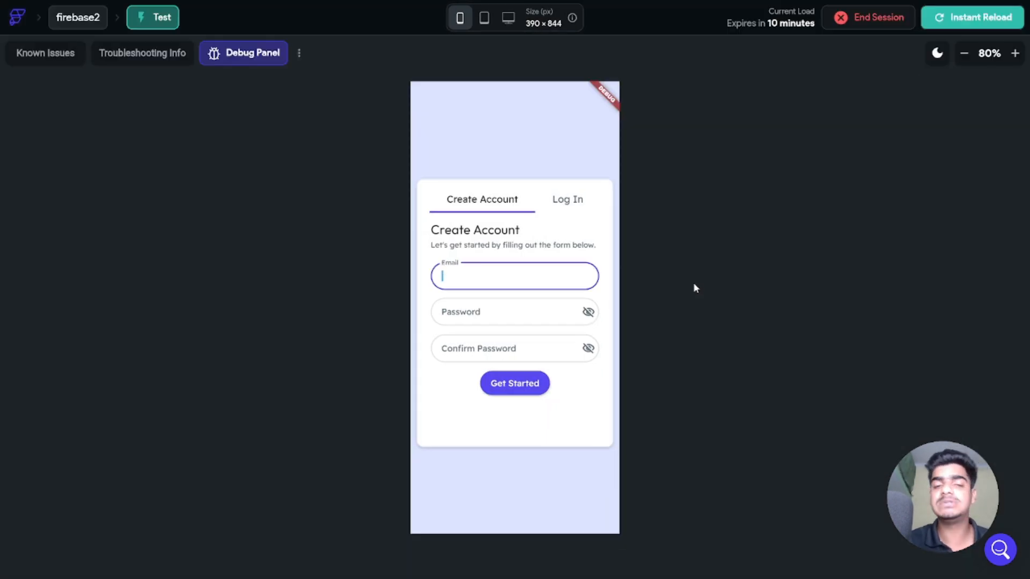